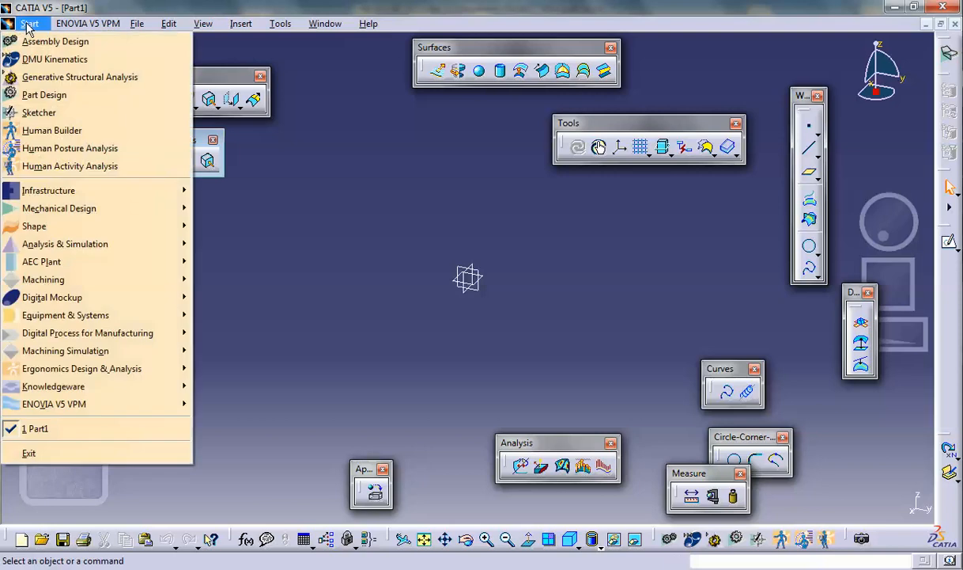
- Switch to the Part Design workbench and start a sketch on the zx plane
{"action": "left_click", "coordinate": [45, 96]}
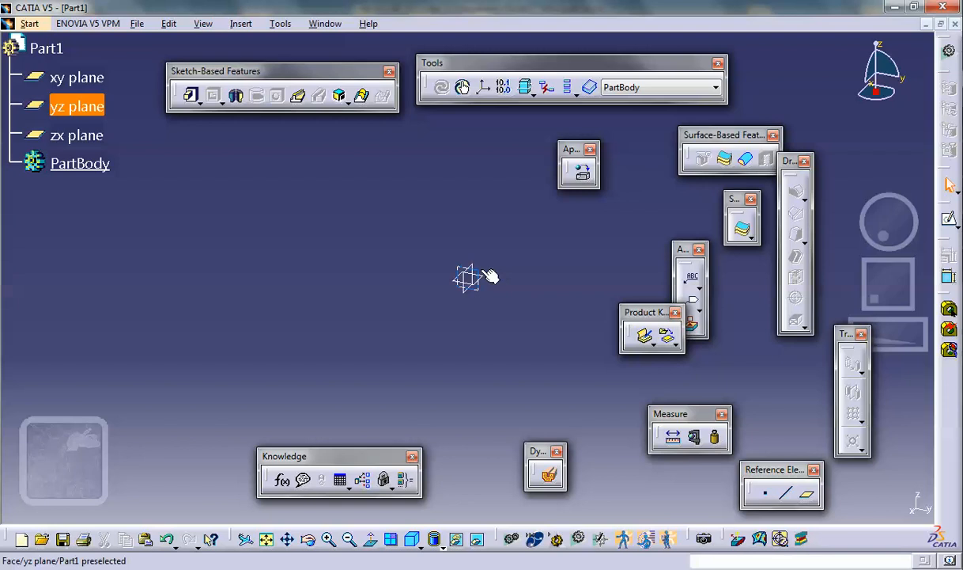
{"action": "left_click", "coordinate": [499, 280]}
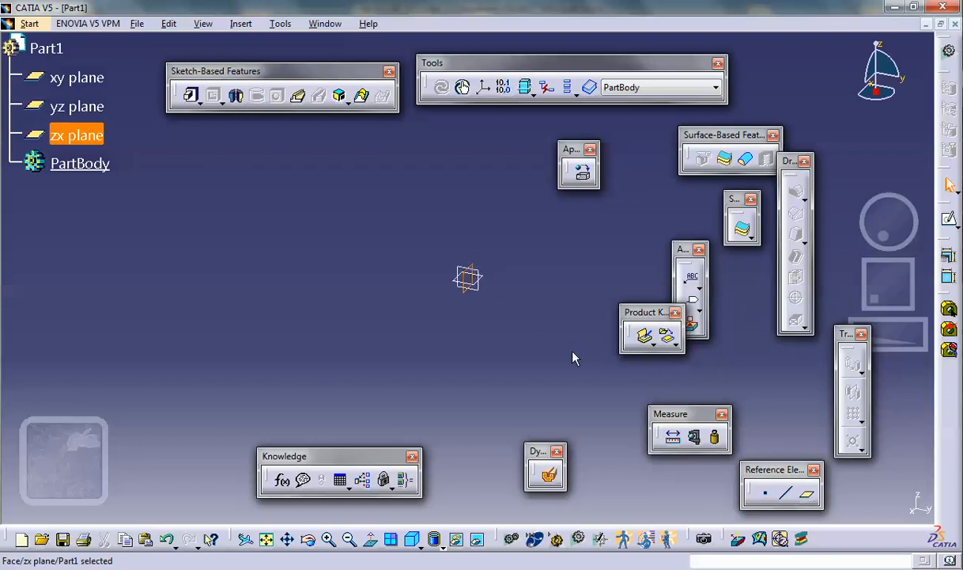
{"action": "left_click", "coordinate": [741, 228]}
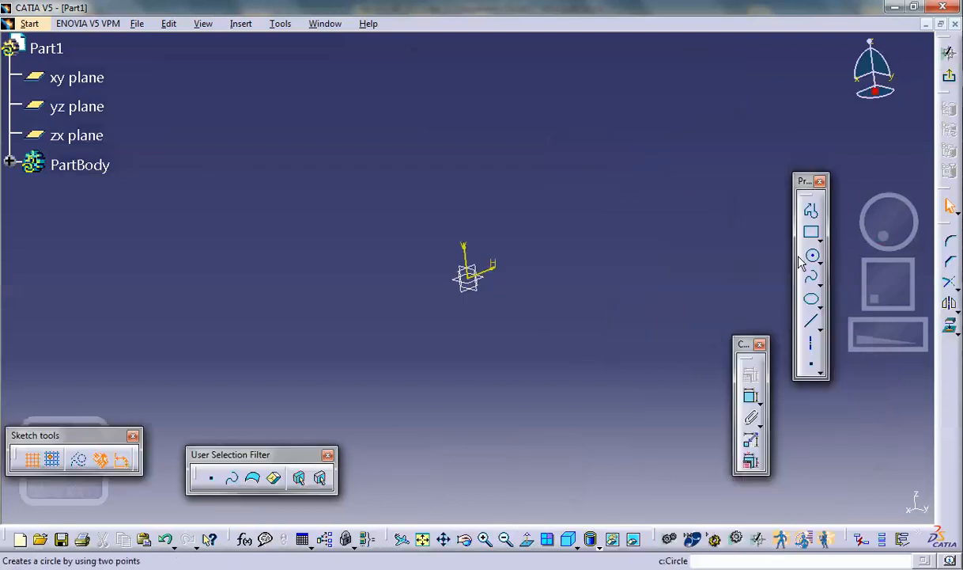
- Draw a closed profile about 4.3 in wide and 3.3 in high, with its base on the horizontal axis and tangent arcs at both upper corners
{"action": "left_click", "coordinate": [811, 210]}
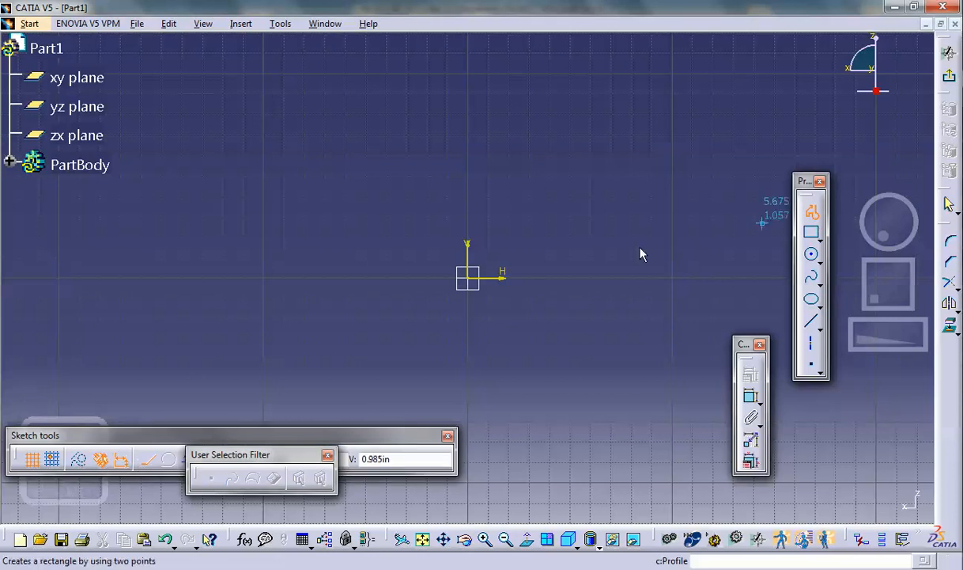
{"action": "left_click", "coordinate": [352, 276]}
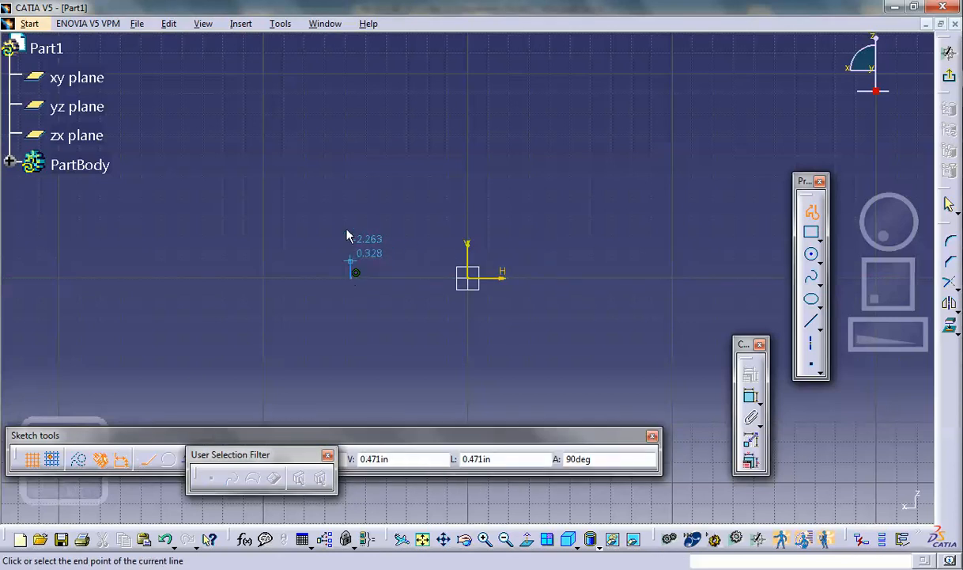
{"action": "left_click", "coordinate": [352, 145]}
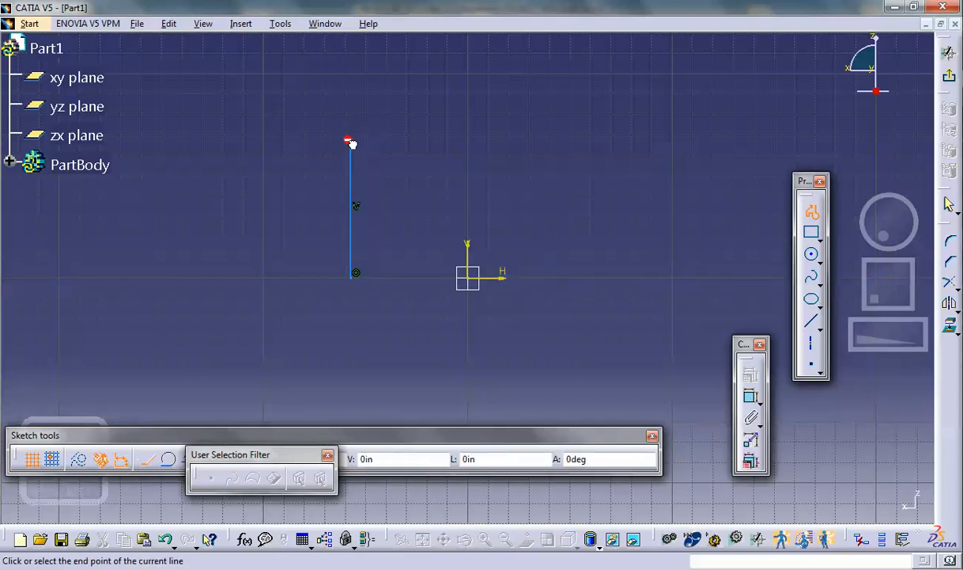
{"action": "left_click", "coordinate": [387, 110]}
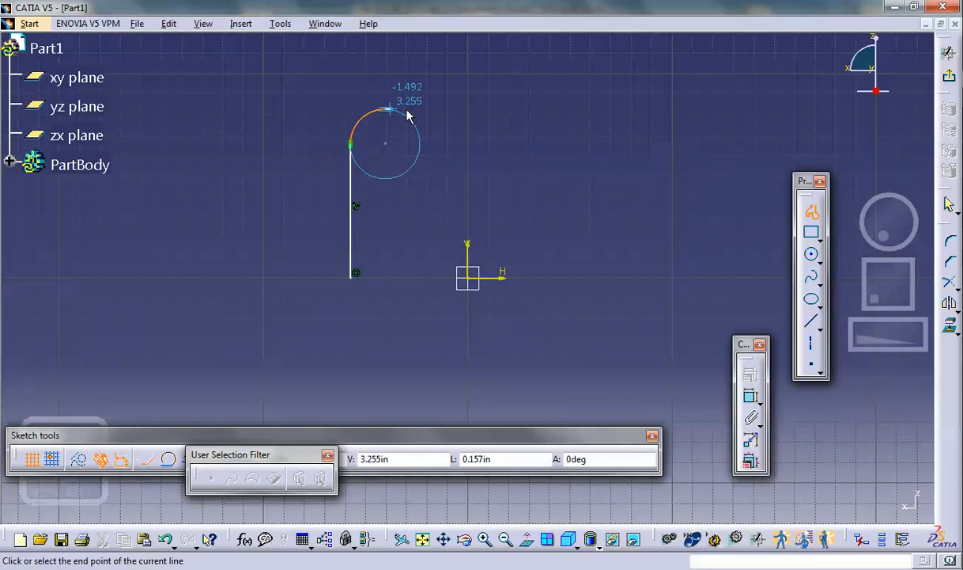
{"action": "left_click", "coordinate": [544, 110]}
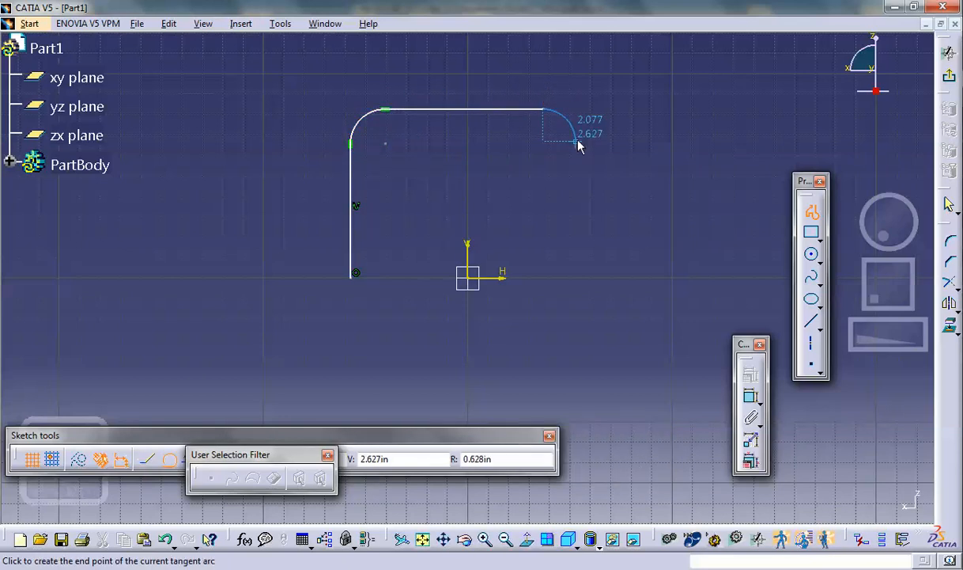
{"action": "left_click", "coordinate": [576, 143]}
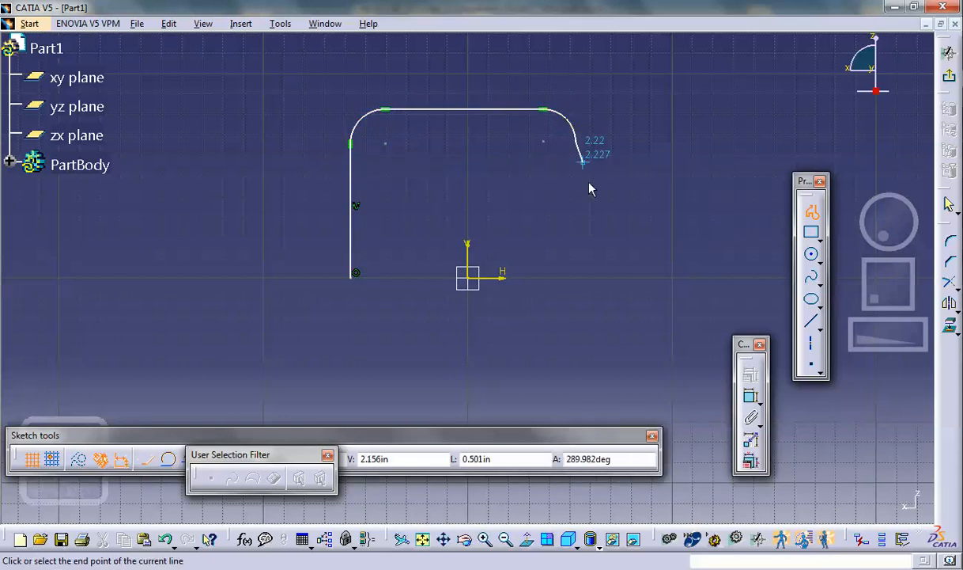
{"action": "left_click", "coordinate": [578, 276]}
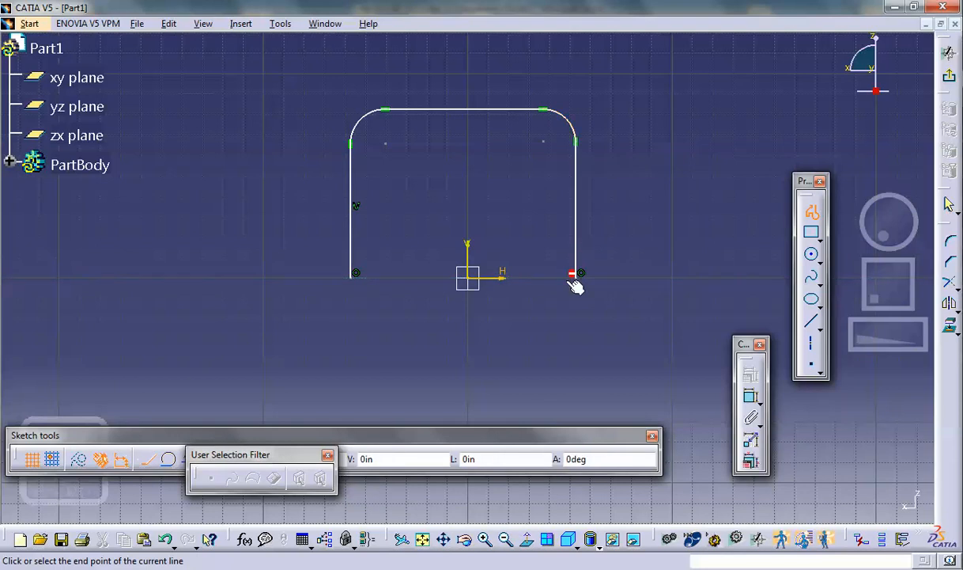
{"action": "left_click", "coordinate": [356, 276]}
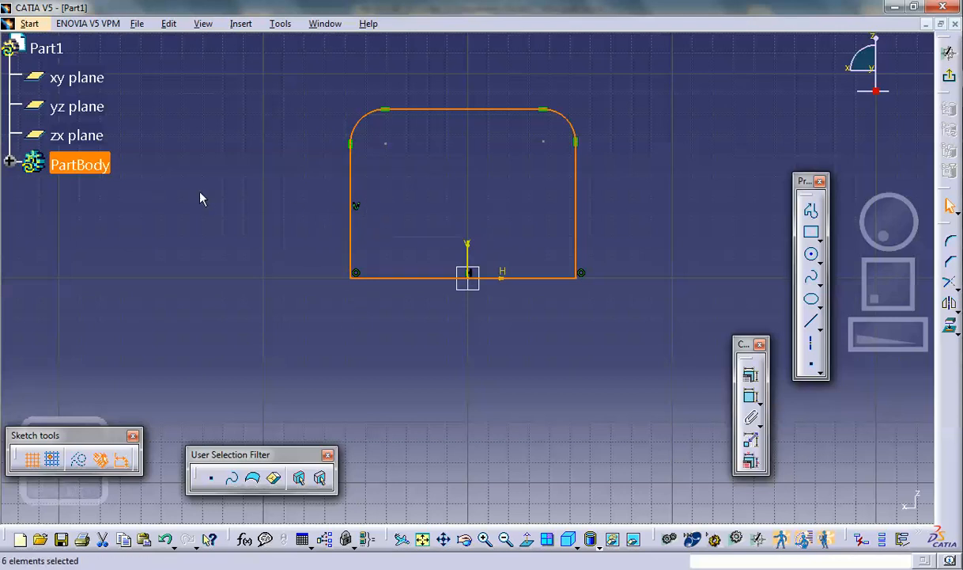
- Constrain the profile's two vertical sides to be symmetric about the sketch's vertical axis
{"action": "left_click", "coordinate": [293, 209]}
{"action": "left_click", "coordinate": [350, 190]}
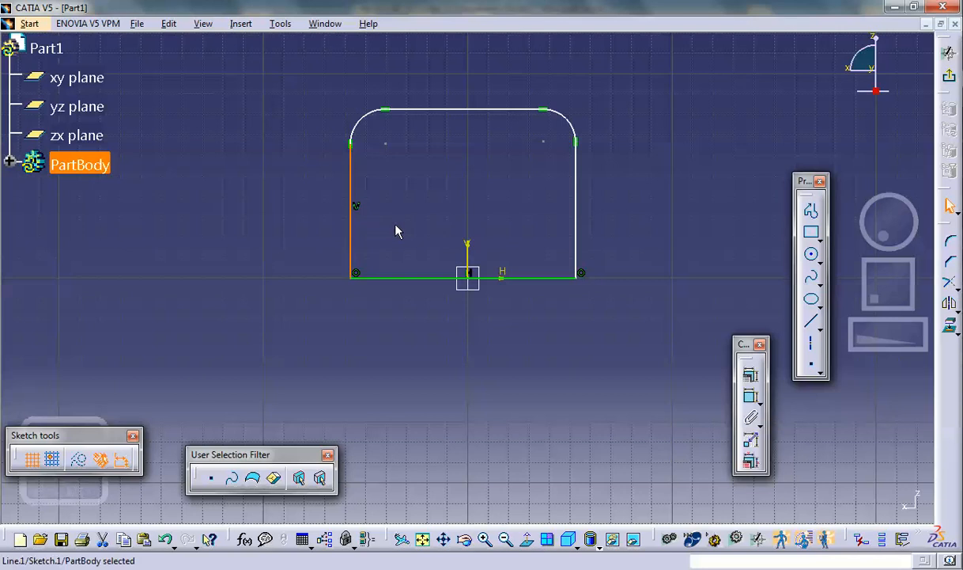
{"action": "left_click", "coordinate": [576, 194], "text": "ctrl"}
{"action": "left_click", "coordinate": [477, 248], "text": "ctrl"}
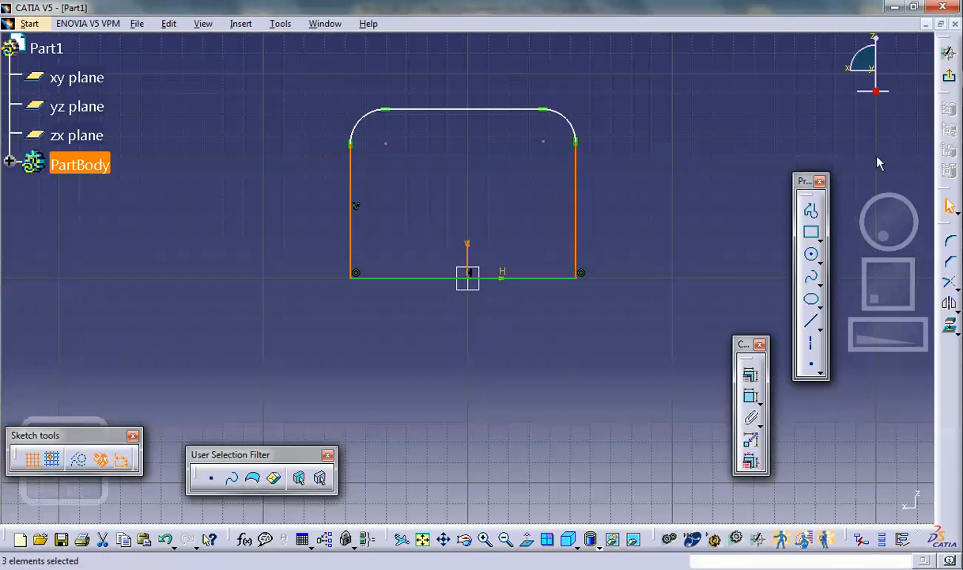
{"action": "left_click", "coordinate": [750, 385]}
{"action": "left_click", "coordinate": [504, 210]}
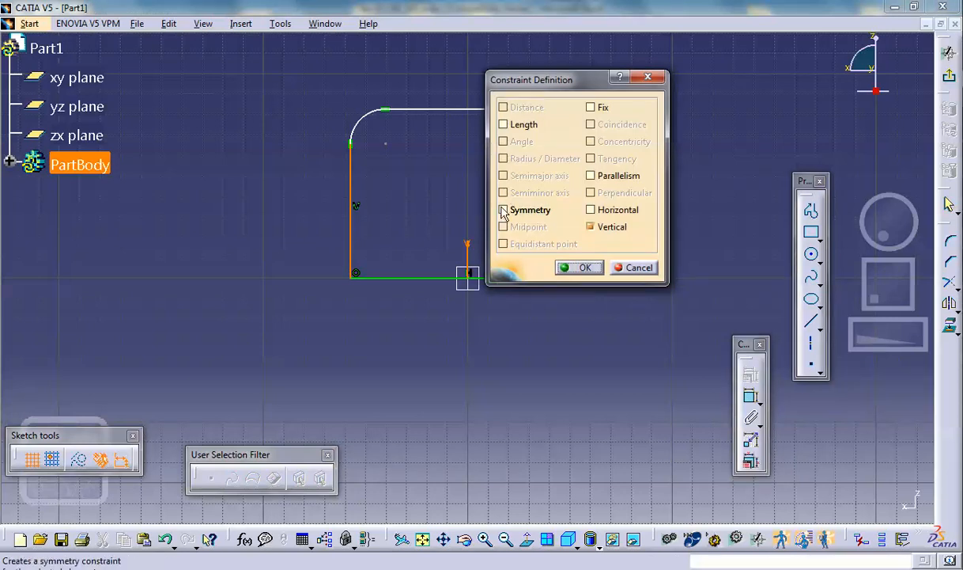
{"action": "left_click", "coordinate": [579, 268]}
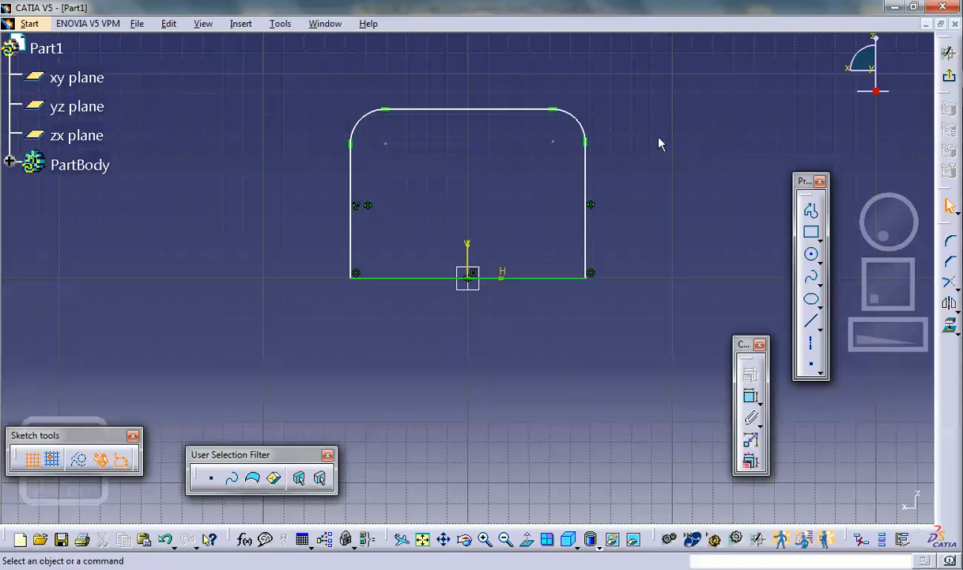
- Dimension the profile's upper-right corner arc and set its radius to 0.6 in
{"action": "left_click", "coordinate": [749, 391]}
{"action": "left_click", "coordinate": [583, 126]}
{"action": "left_click", "coordinate": [619, 96]}
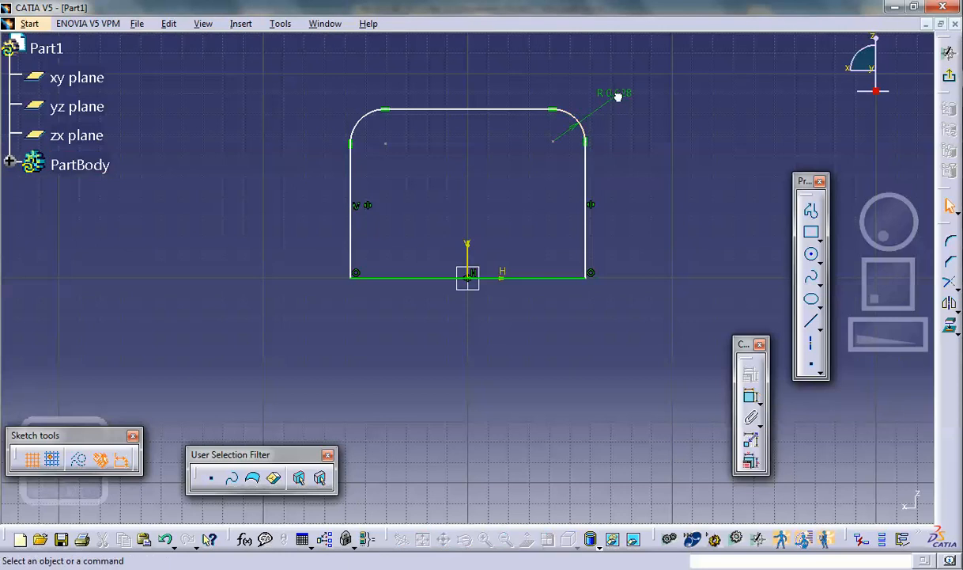
{"action": "double_click", "coordinate": [619, 94]}
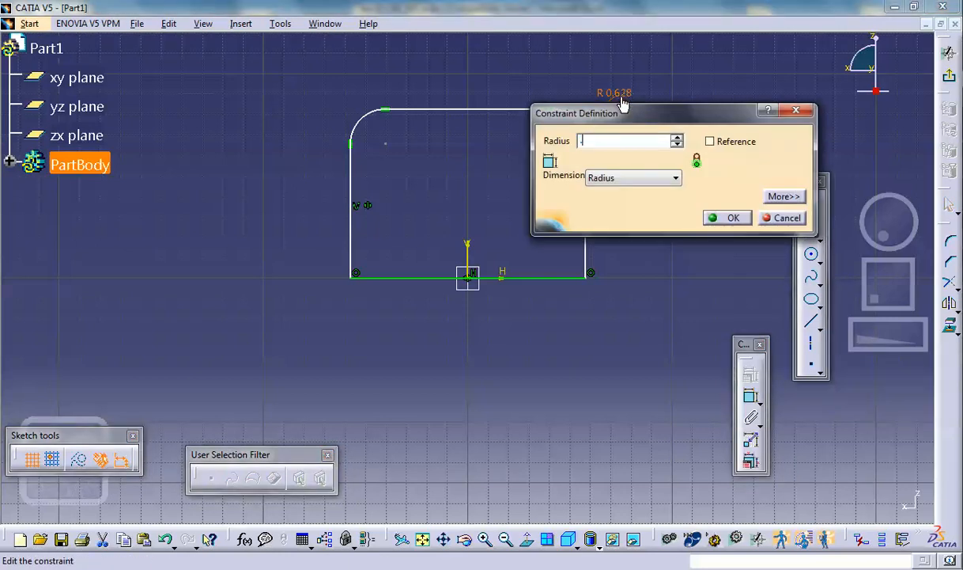
{"action": "type", "text": ".6"}
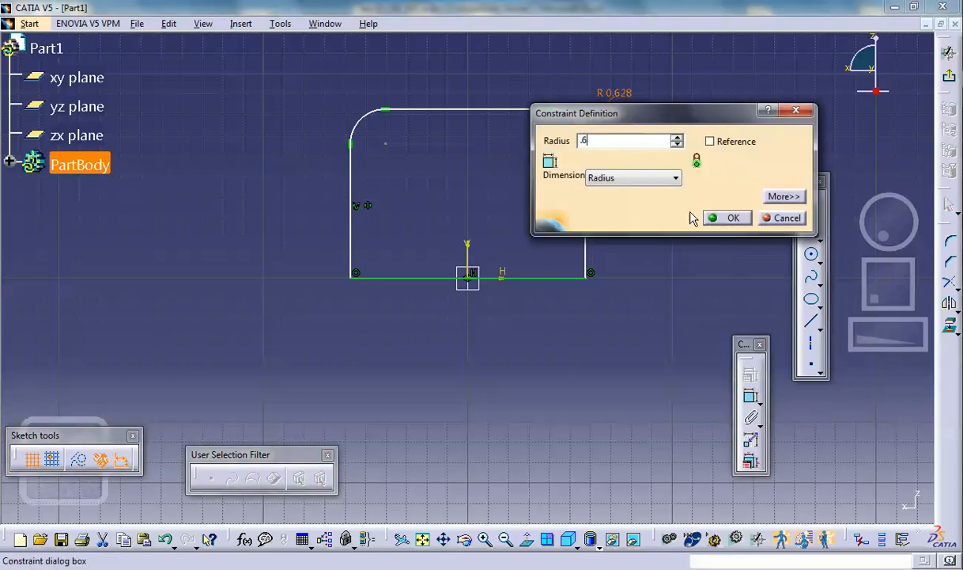
{"action": "left_click", "coordinate": [726, 217]}
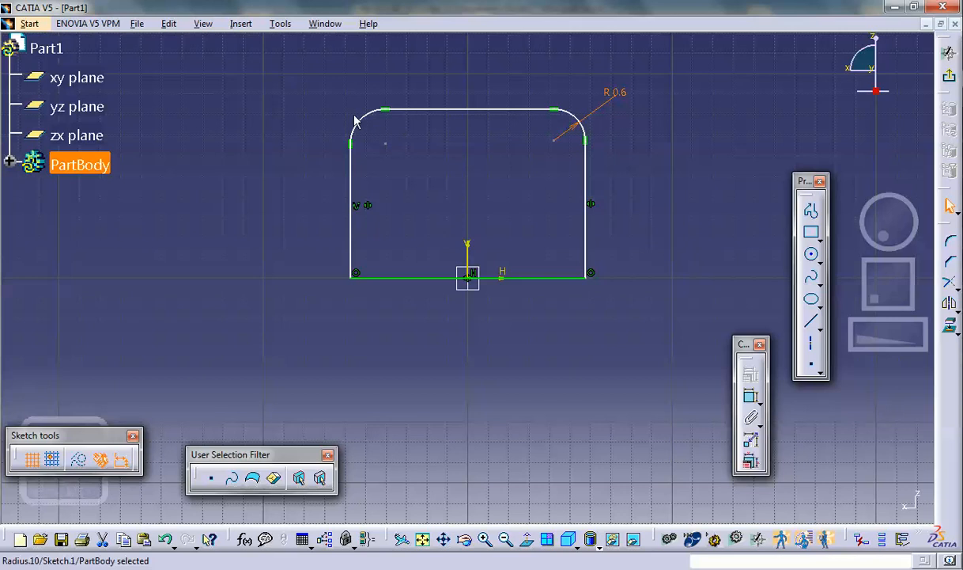
- Dimension the profile's upper-left corner arc and set its radius to 0.6 in
{"action": "left_click", "coordinate": [751, 395]}
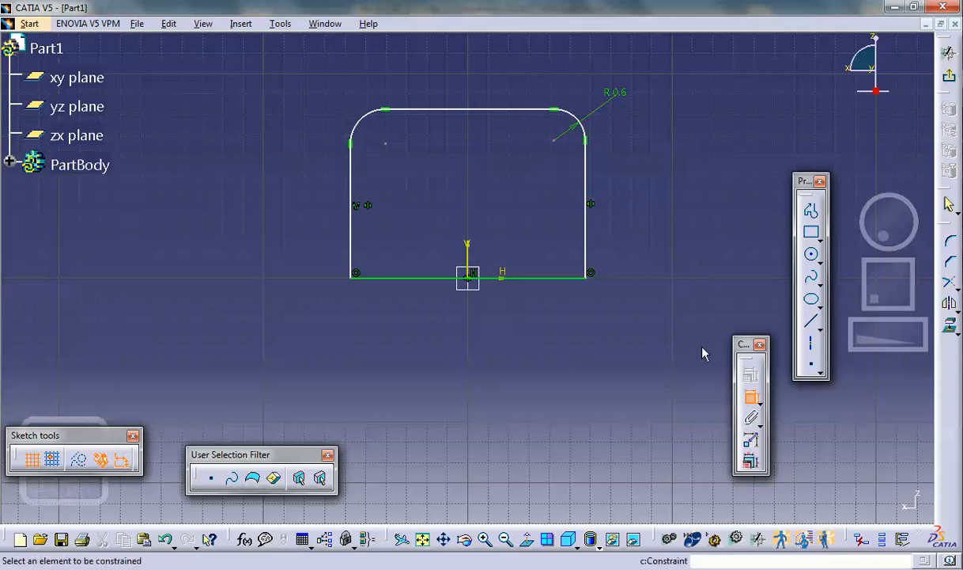
{"action": "left_click", "coordinate": [361, 121]}
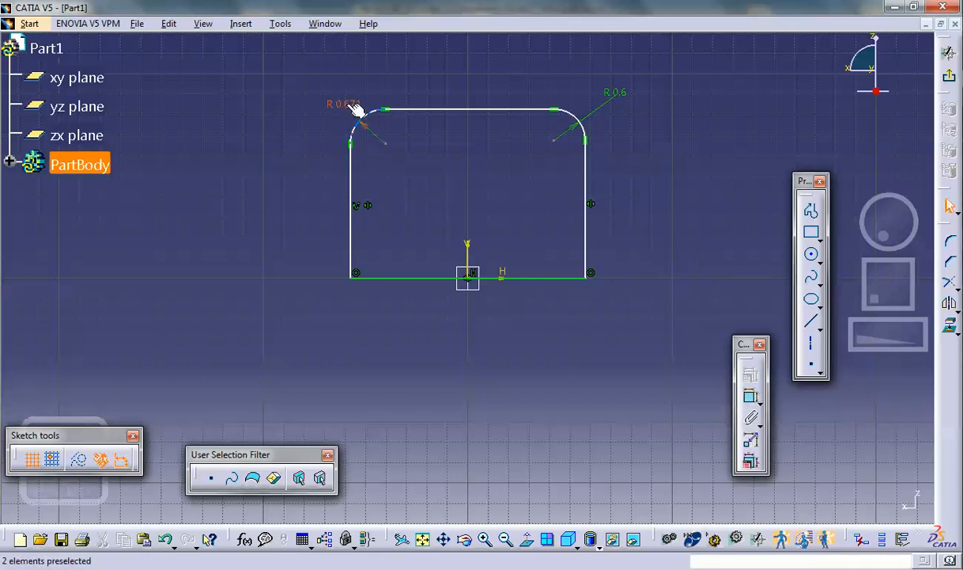
{"action": "double_click", "coordinate": [356, 111]}
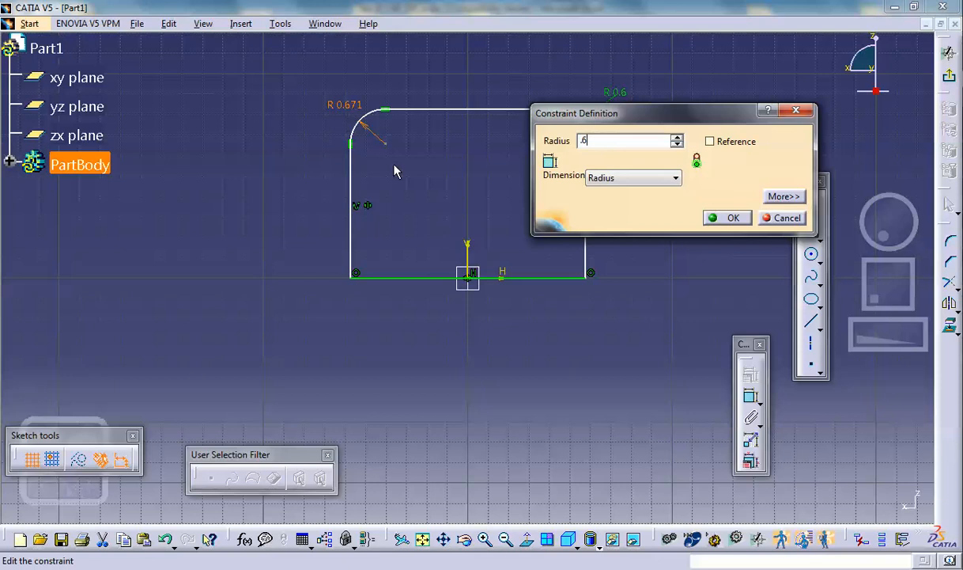
{"action": "left_click", "coordinate": [729, 218]}
{"action": "left_click", "coordinate": [753, 99]}
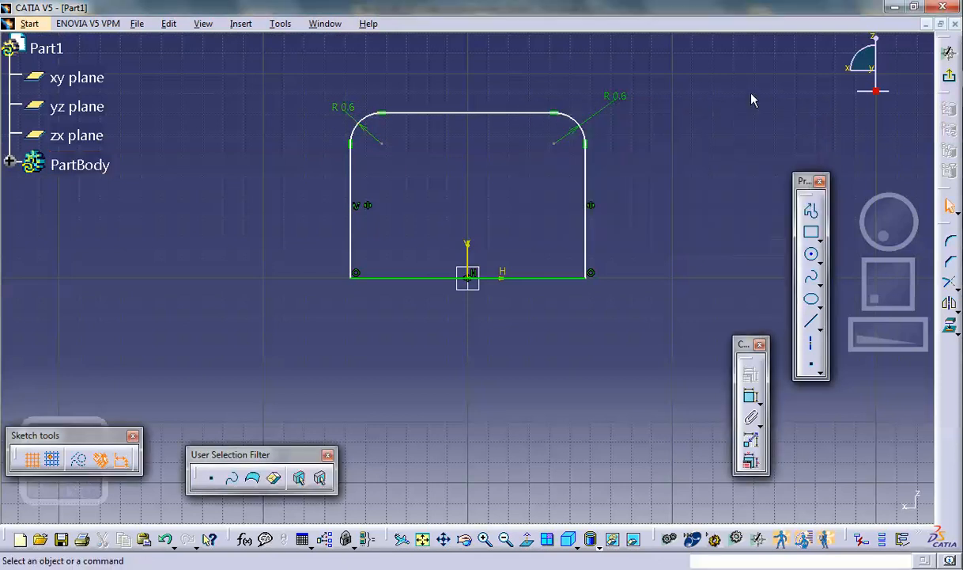
- Exit the sketch and pad the rounded profile to a length of 4 in
{"action": "left_click", "coordinate": [950, 74]}
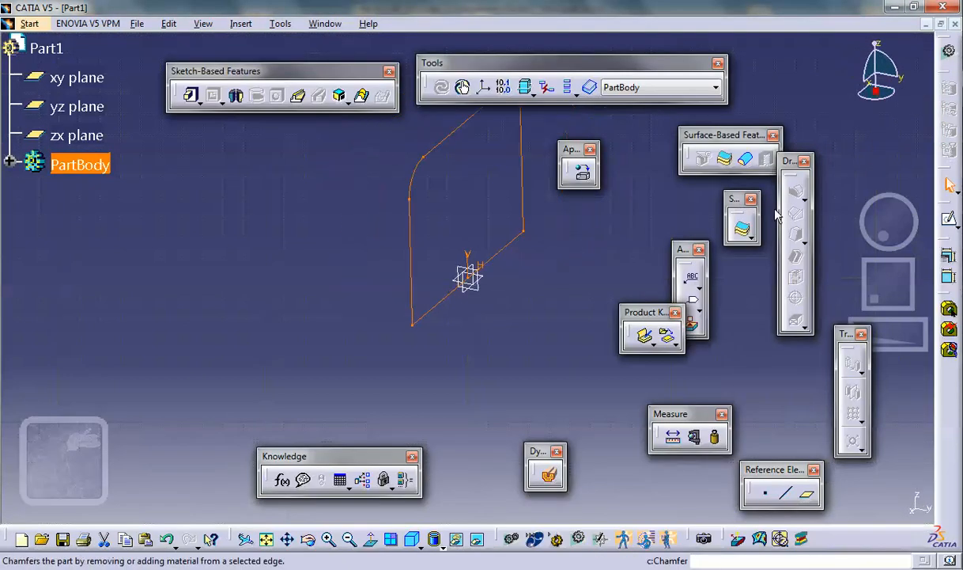
{"action": "left_click", "coordinate": [191, 96]}
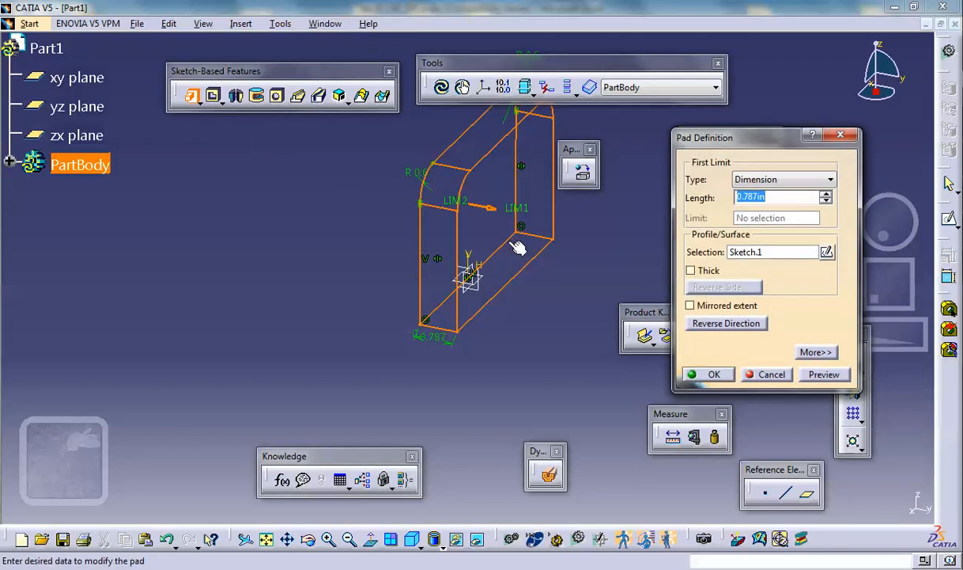
{"action": "type", "text": "4"}
{"action": "left_click", "coordinate": [711, 375]}
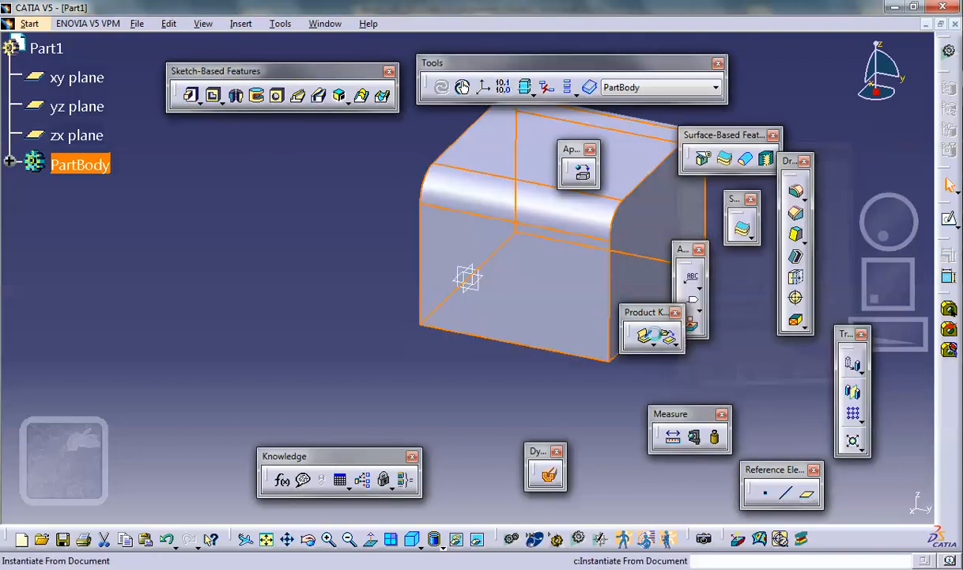
{"action": "left_click", "coordinate": [340, 249]}
- Start a sketch on the block's flat top face and draw a circle of about 0.7 in radius centred on the vertical axis
{"action": "middle_click_drag", "start_coordinate": [341, 249], "coordinate": [247, 275]}
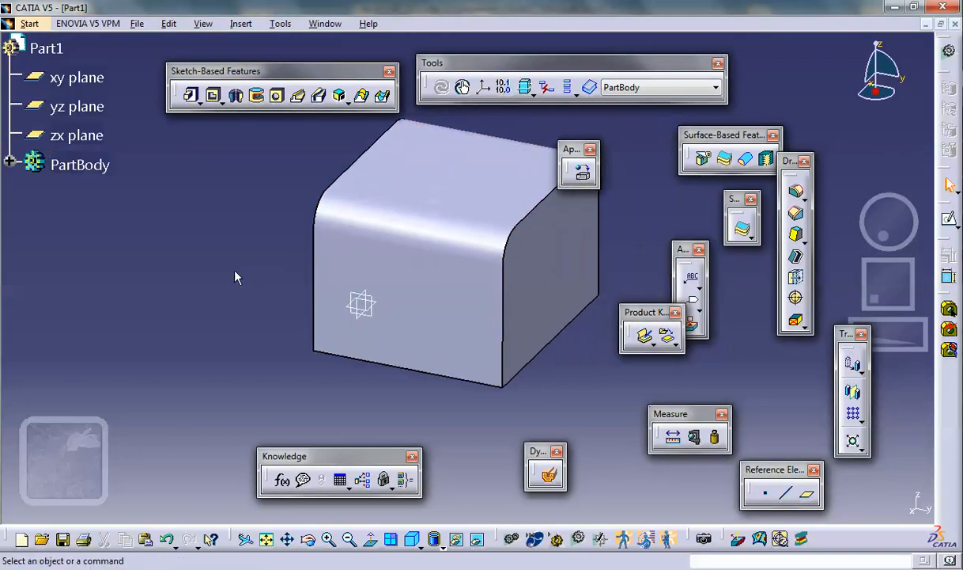
{"action": "left_click", "coordinate": [497, 177]}
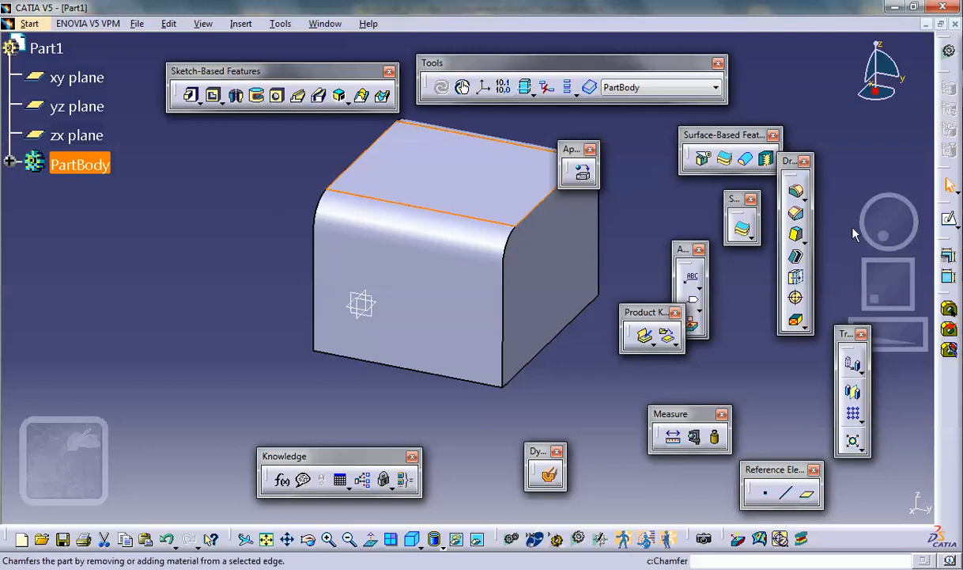
{"action": "left_click", "coordinate": [947, 220]}
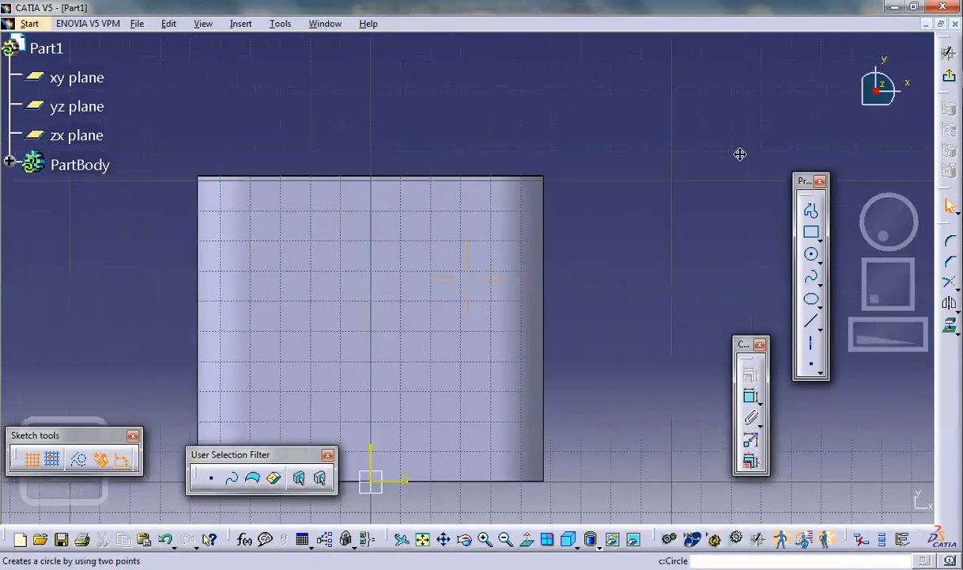
{"action": "left_click", "coordinate": [811, 253]}
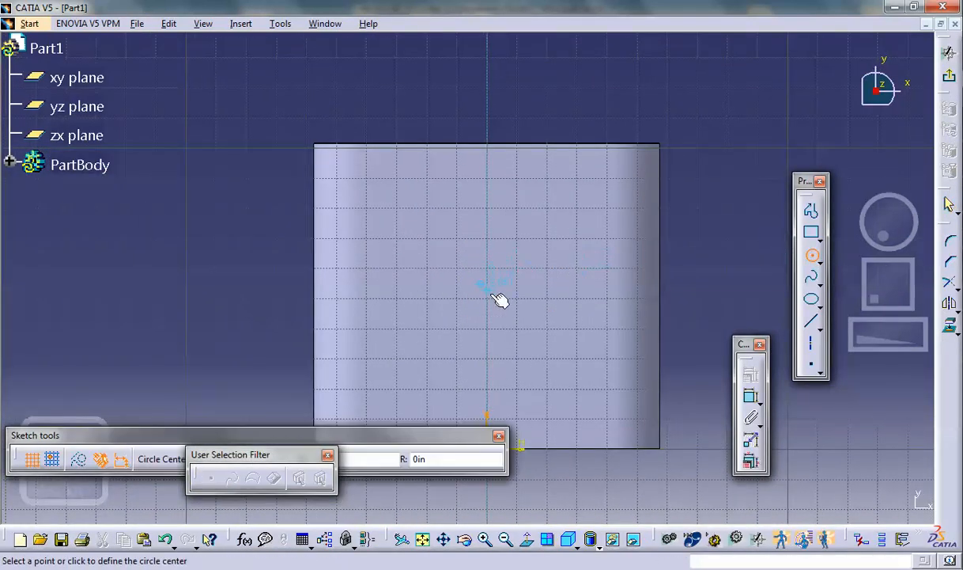
{"action": "left_click", "coordinate": [530, 328]}
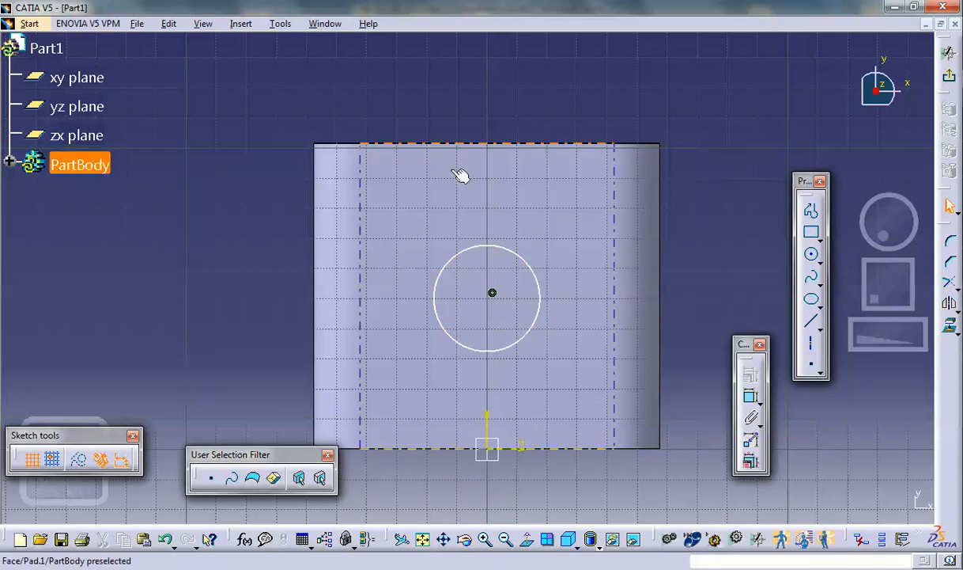
- Constrain the circle's centre as an equidistant point between the top face's two opposite straight edges
{"action": "left_click", "coordinate": [515, 143]}
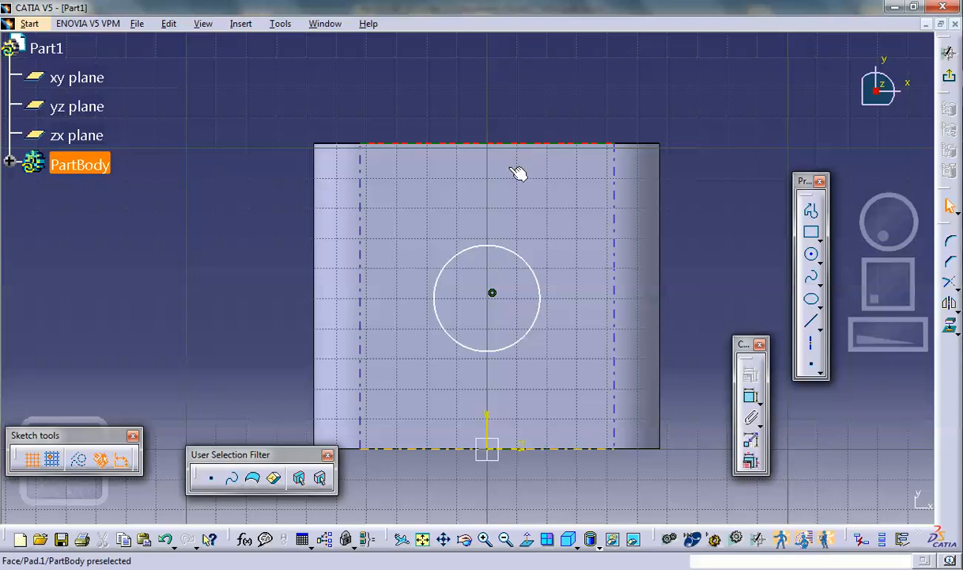
{"action": "left_click", "coordinate": [555, 445]}
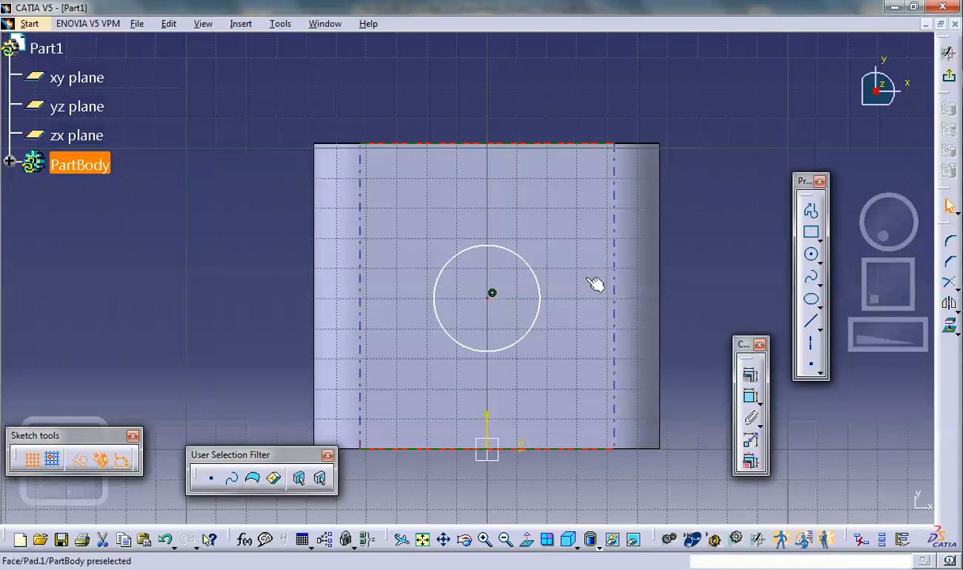
{"action": "left_click", "coordinate": [749, 383]}
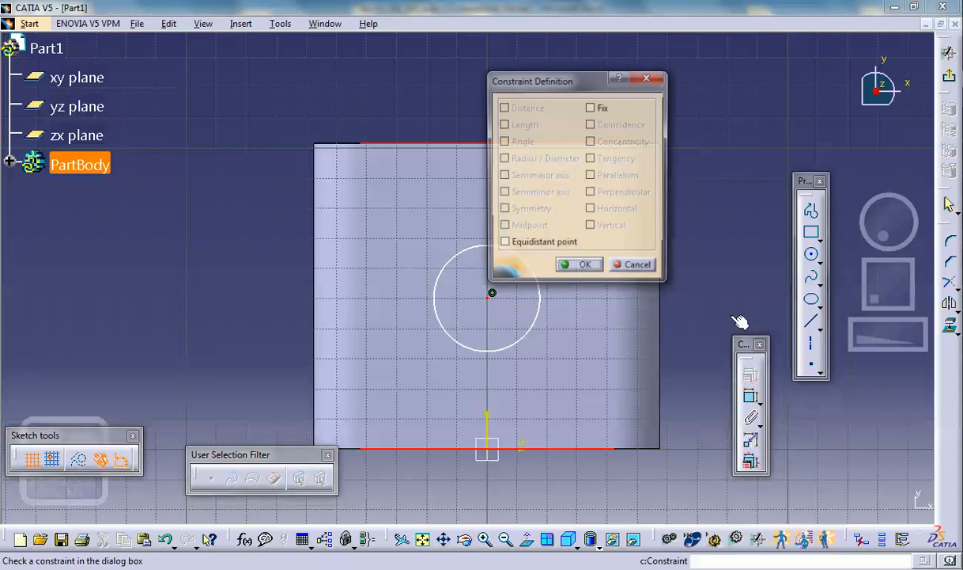
{"action": "left_click", "coordinate": [503, 243]}
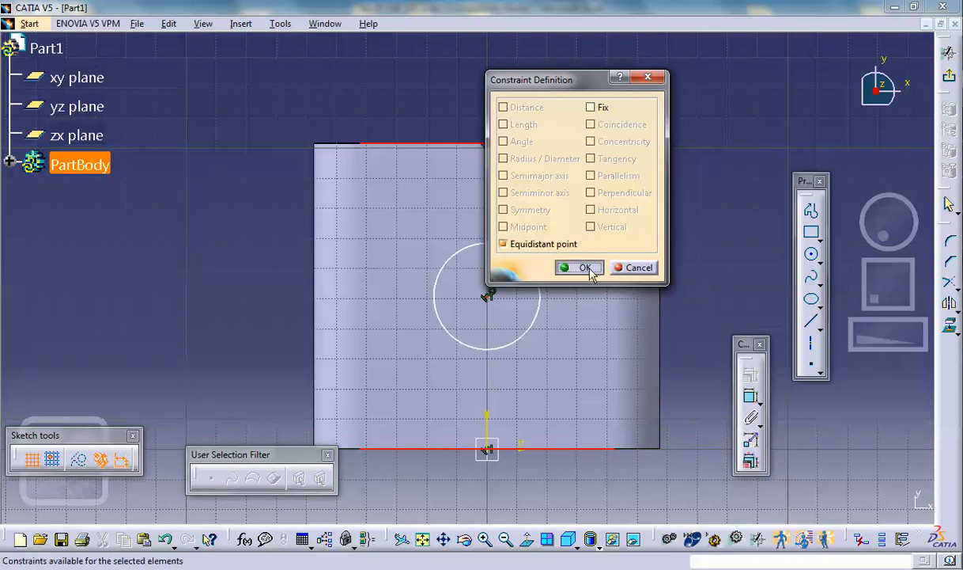
{"action": "left_click", "coordinate": [583, 267]}
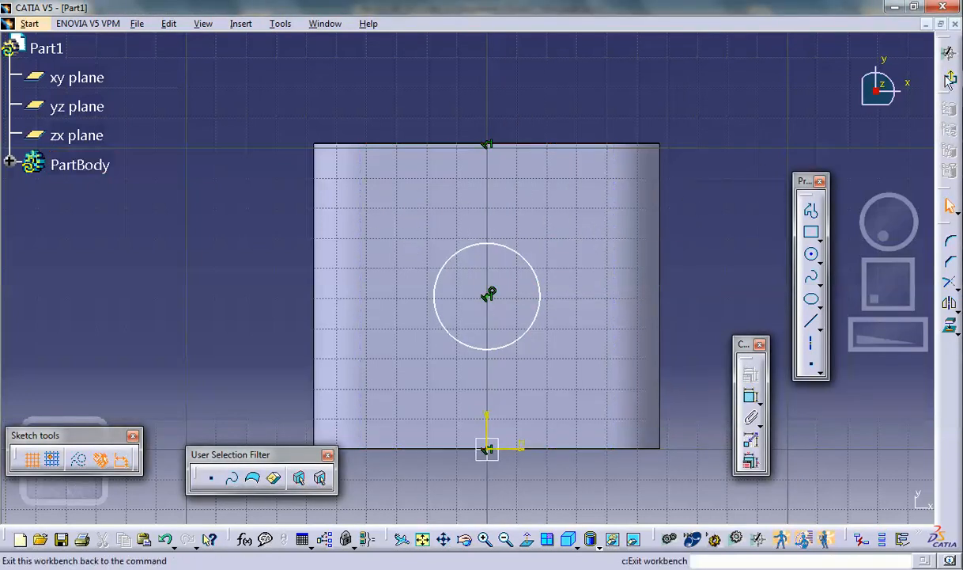
- Exit the sketch and cut the circle into the block as a pocket with a depth of 4 in
{"action": "left_click", "coordinate": [952, 83]}
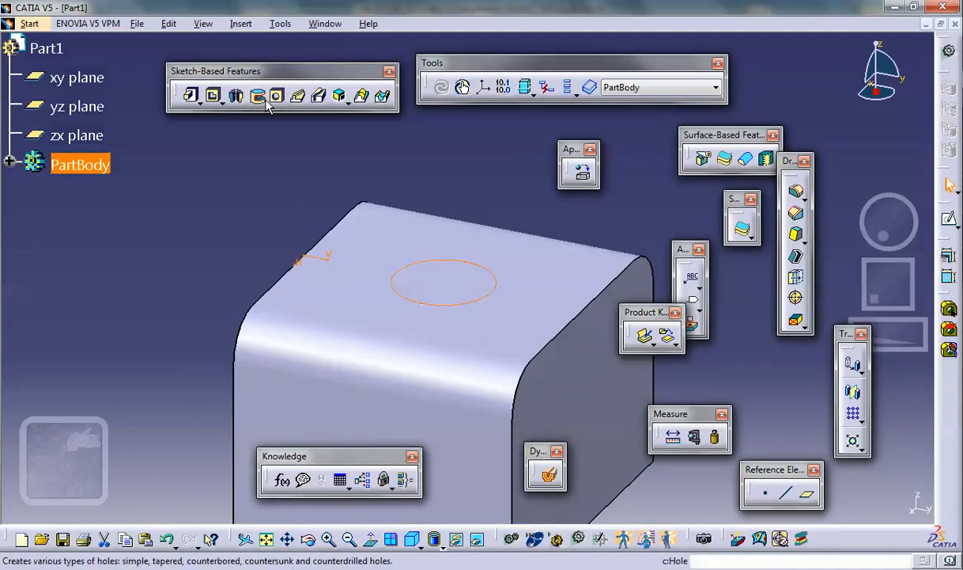
{"action": "left_click", "coordinate": [213, 96]}
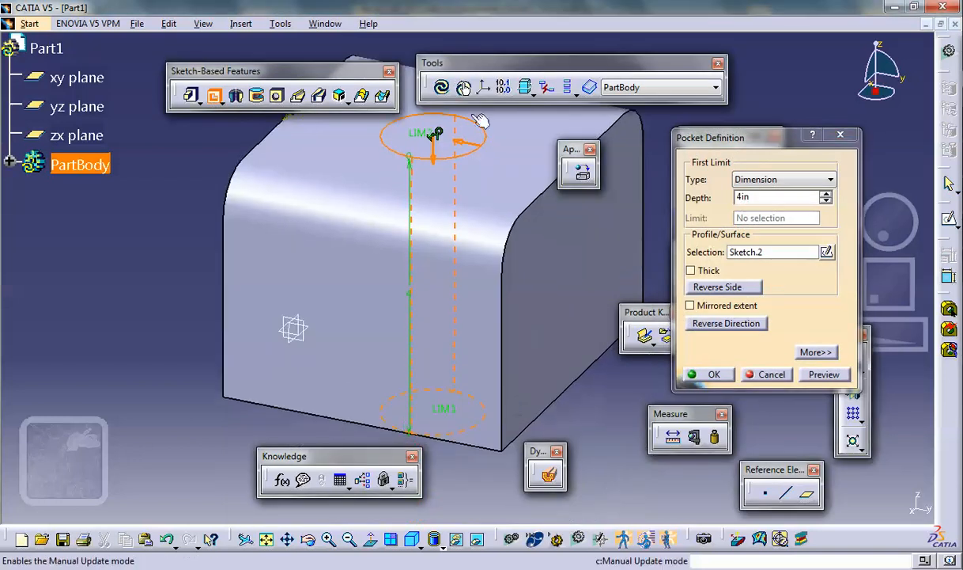
{"action": "left_click", "coordinate": [706, 372]}
{"action": "left_click", "coordinate": [191, 286]}
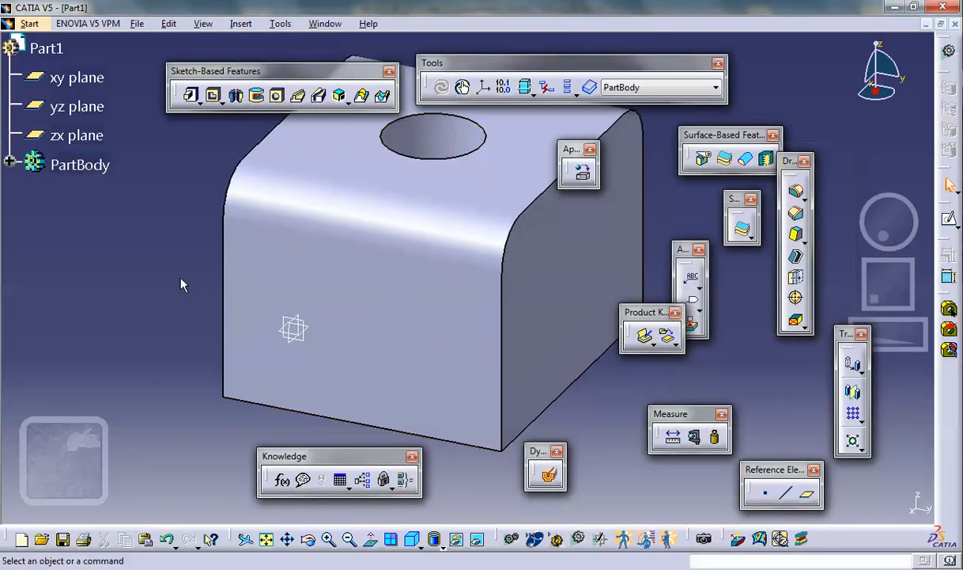
{"action": "middle_click_drag", "start_coordinate": [186, 282], "coordinate": [207, 295]}
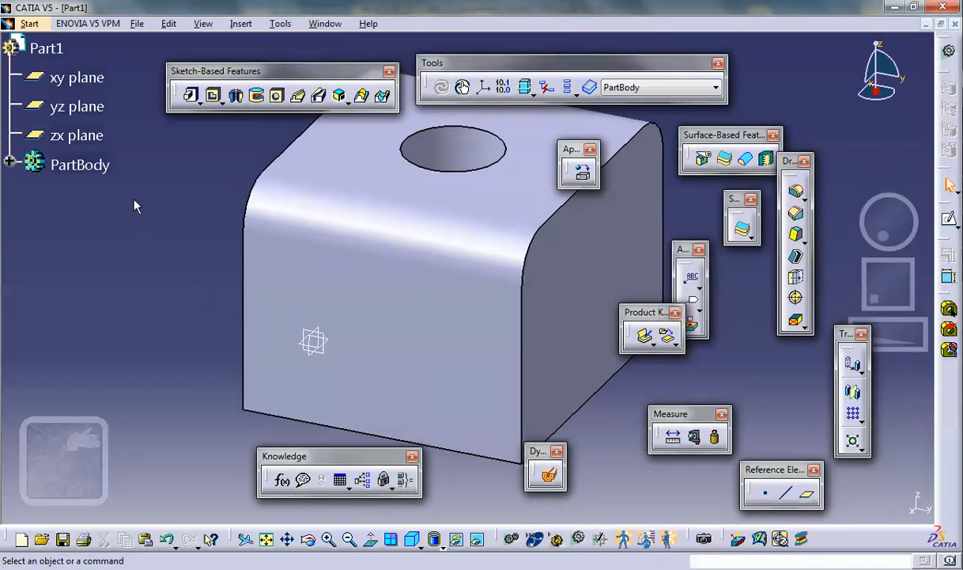
- Switch to the Wireframe and Surface Design workbench and reposition the Operations tools clear of the Extracts tools
{"action": "left_click", "coordinate": [32, 24]}
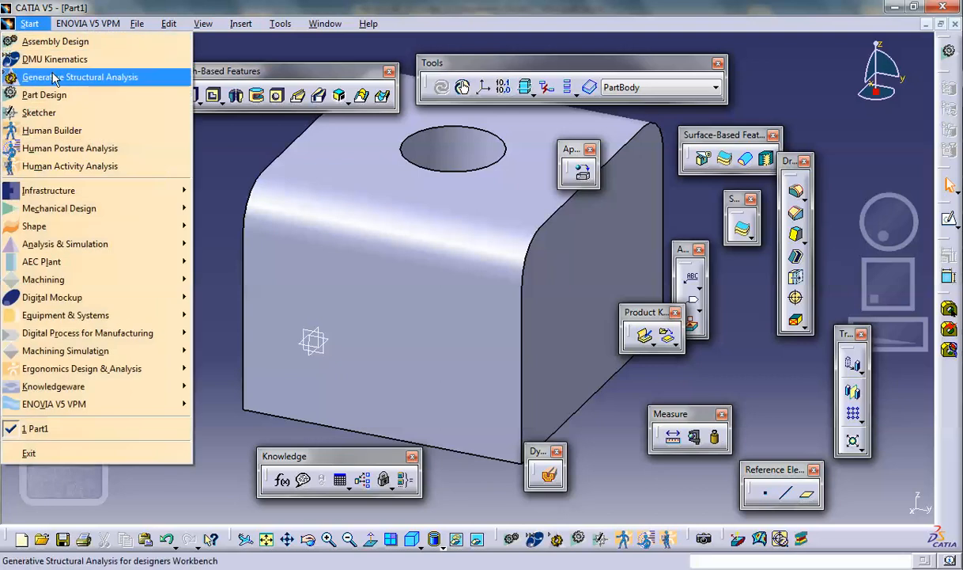
{"action": "mouse_move", "coordinate": [83, 212]}
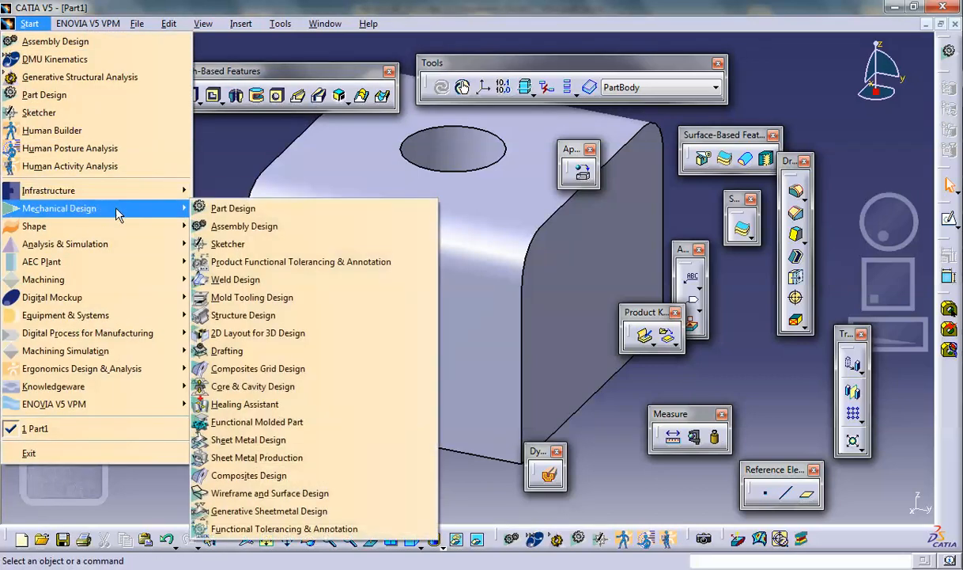
{"action": "left_click", "coordinate": [274, 493]}
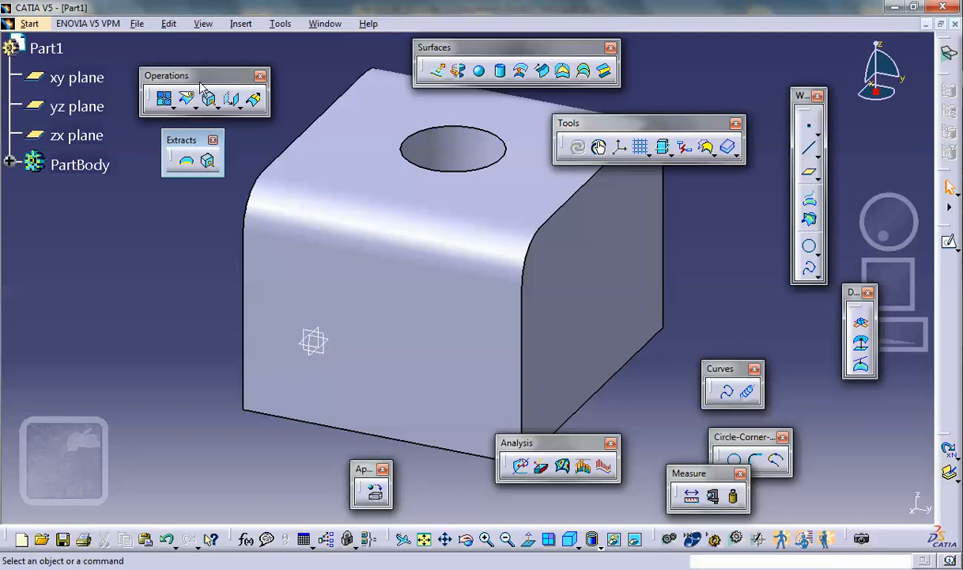
{"action": "mouse_move", "coordinate": [190, 78]}
{"action": "left_mouse_down"}
{"action": "mouse_move", "coordinate": [215, 77]}
{"action": "mouse_move", "coordinate": [183, 63]}
{"action": "left_mouse_up"}
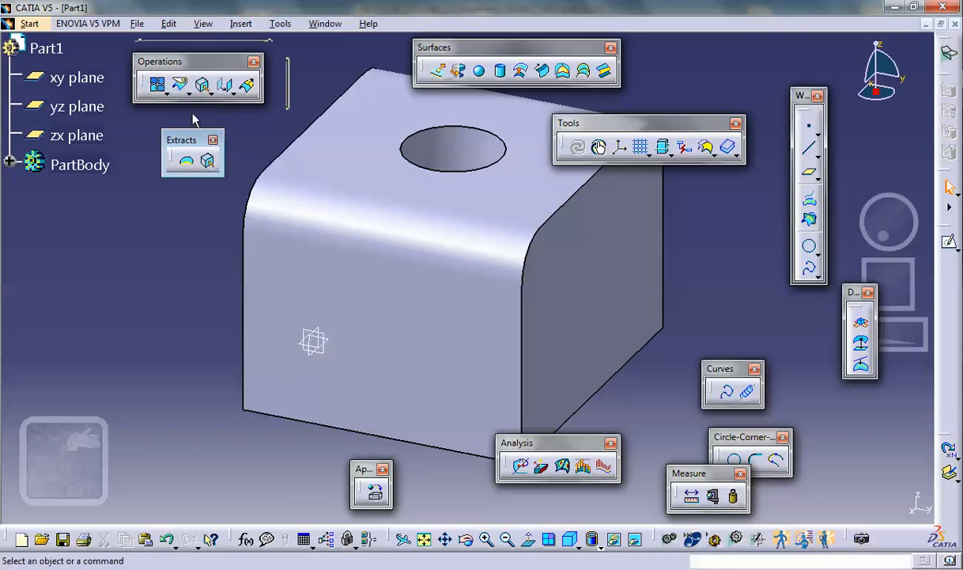
{"action": "left_click", "coordinate": [209, 163]}
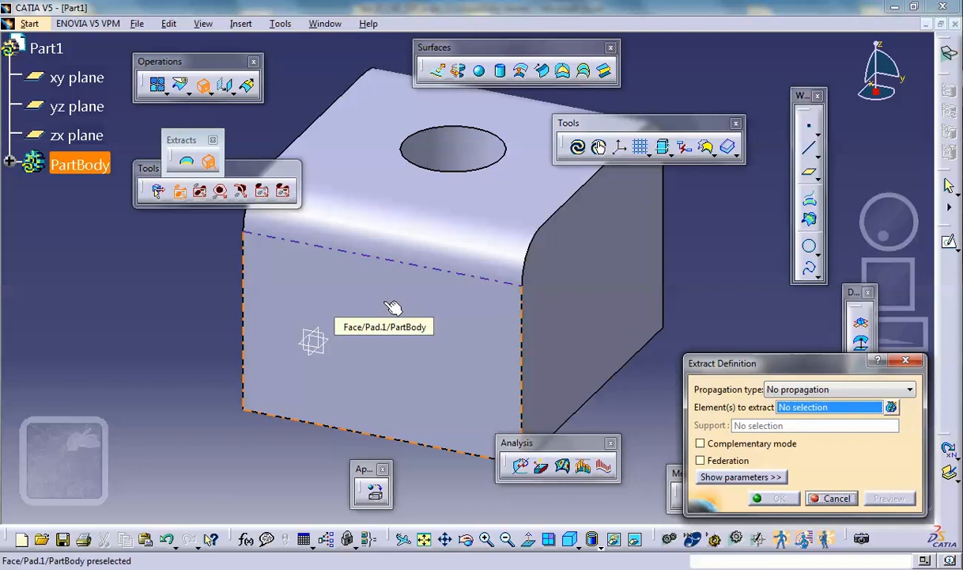
{"action": "left_click", "coordinate": [383, 346]}
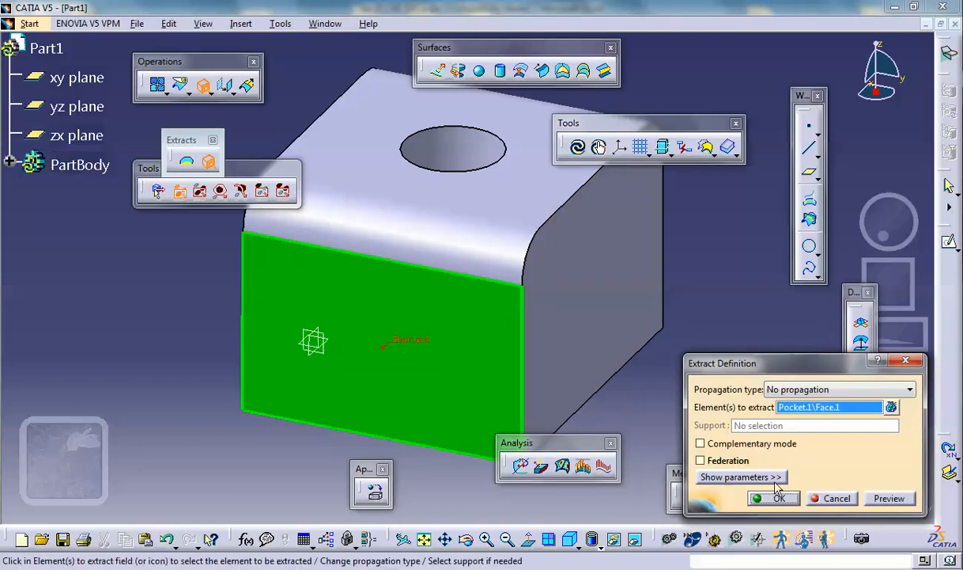
{"action": "left_click", "coordinate": [851, 501]}
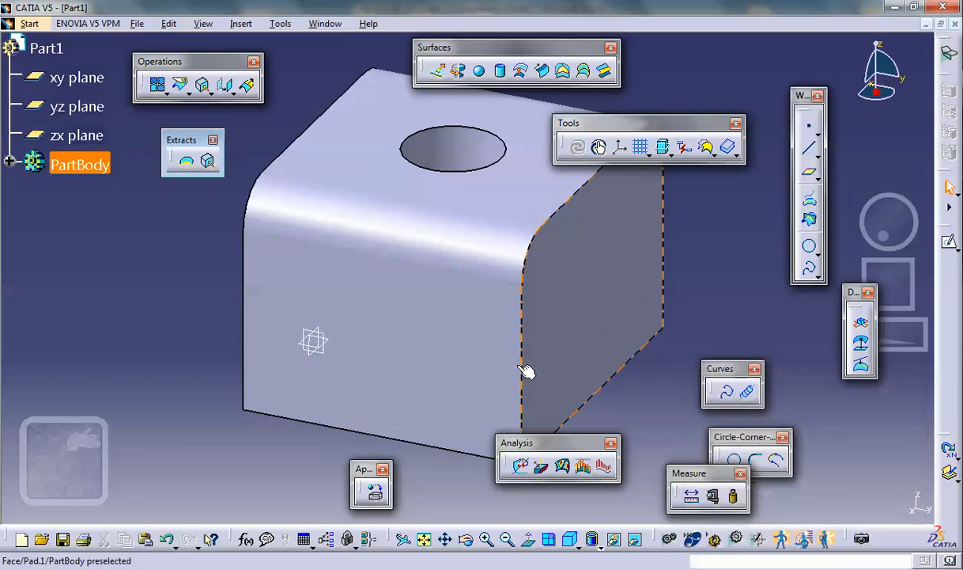
- Extract the block's top face, both rounded corner faces and both adjoining side faces as surfaces with no propagation
{"action": "left_click", "coordinate": [440, 356]}
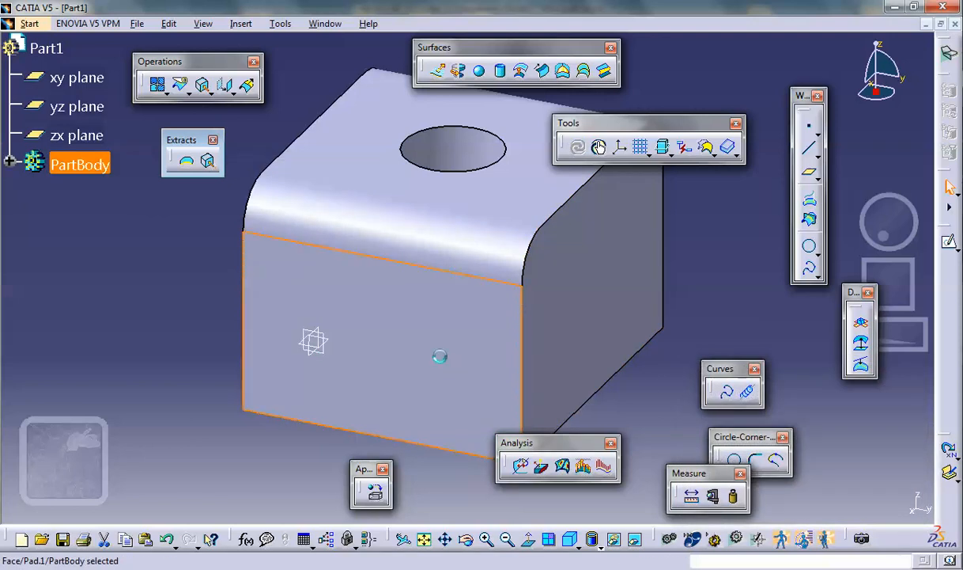
{"action": "left_click", "coordinate": [436, 250], "text": "ctrl"}
{"action": "left_click", "coordinate": [508, 207], "text": "ctrl"}
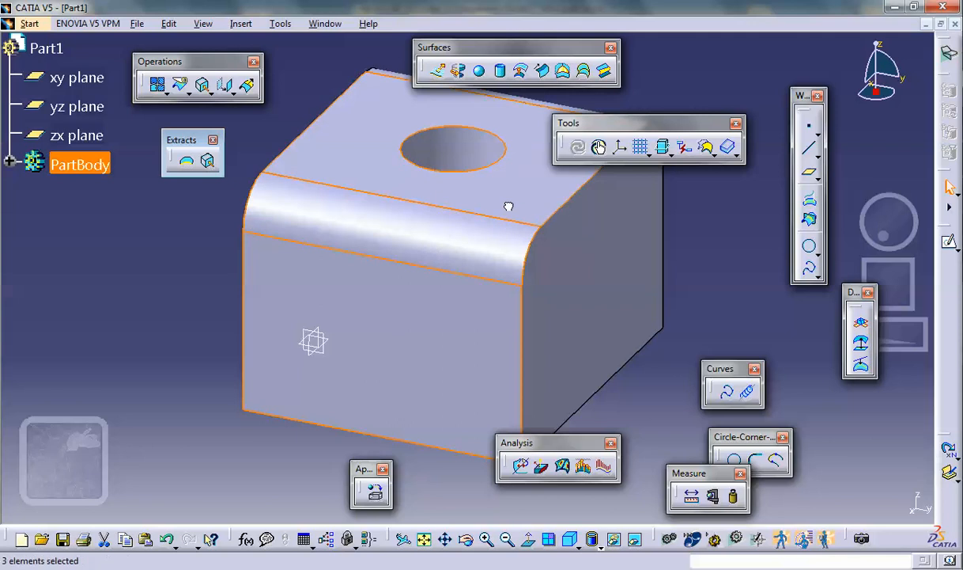
{"action": "middle_click_drag", "start_coordinate": [569, 254], "coordinate": [305, 344]}
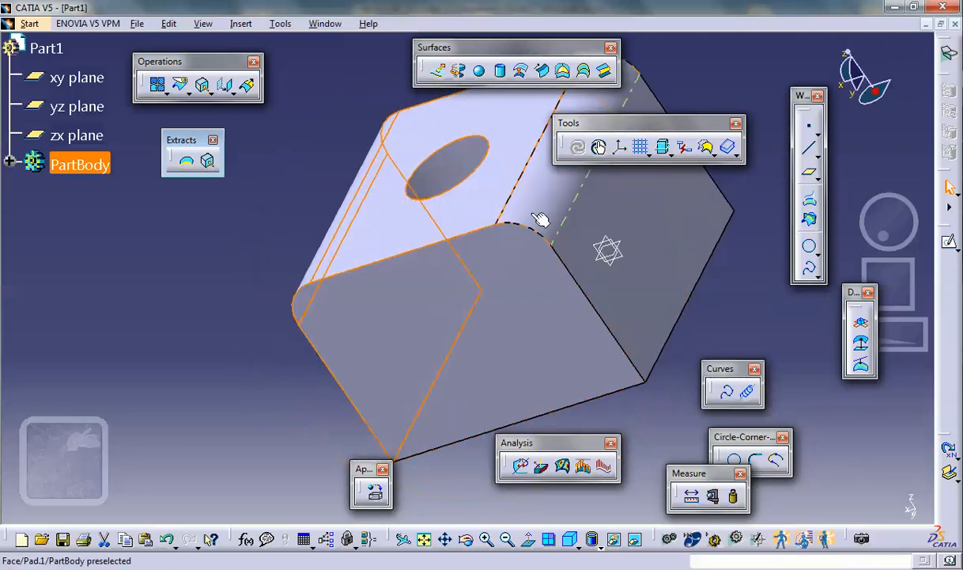
{"action": "left_click", "coordinate": [627, 280], "text": "ctrl"}
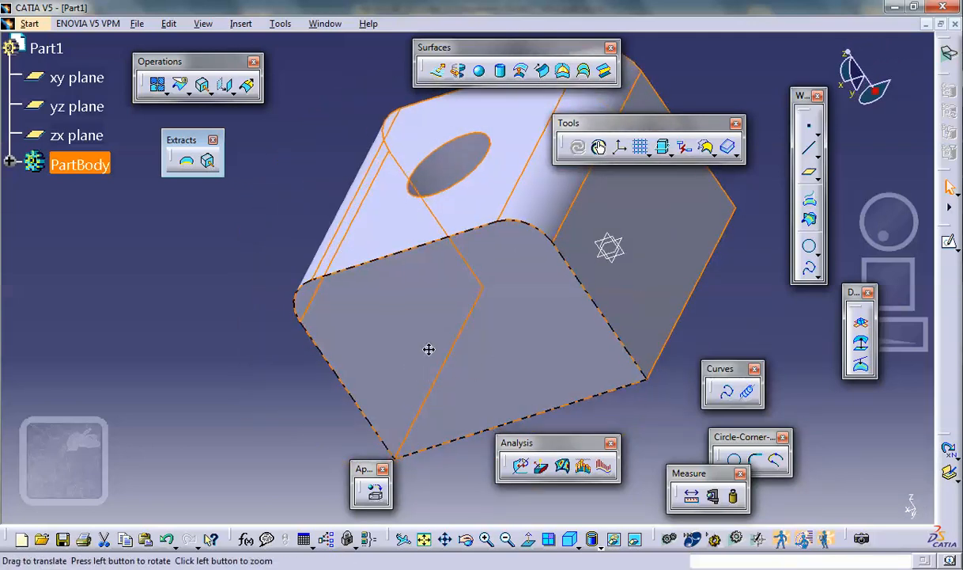
{"action": "middle_click_drag", "start_coordinate": [431, 348], "coordinate": [679, 263]}
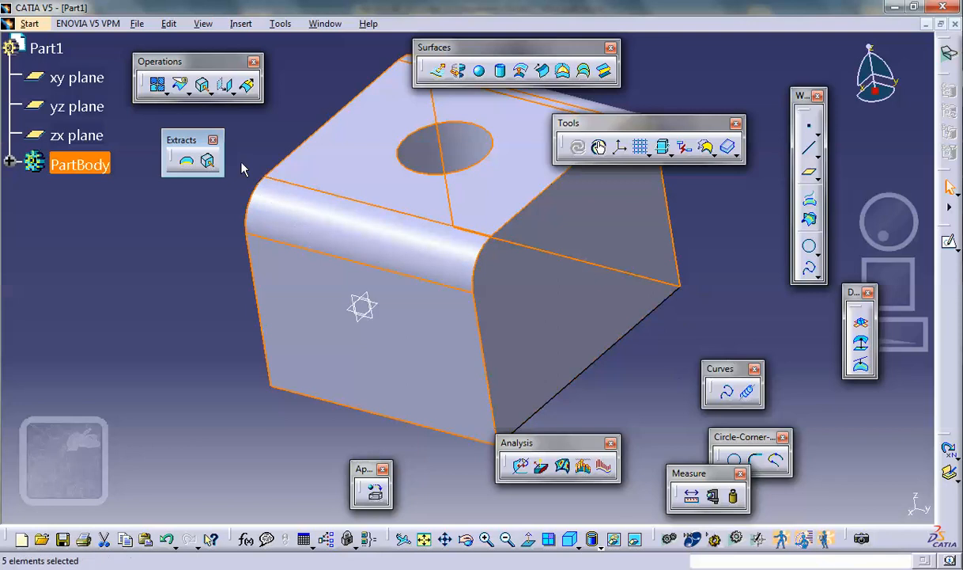
{"action": "left_click", "coordinate": [210, 164]}
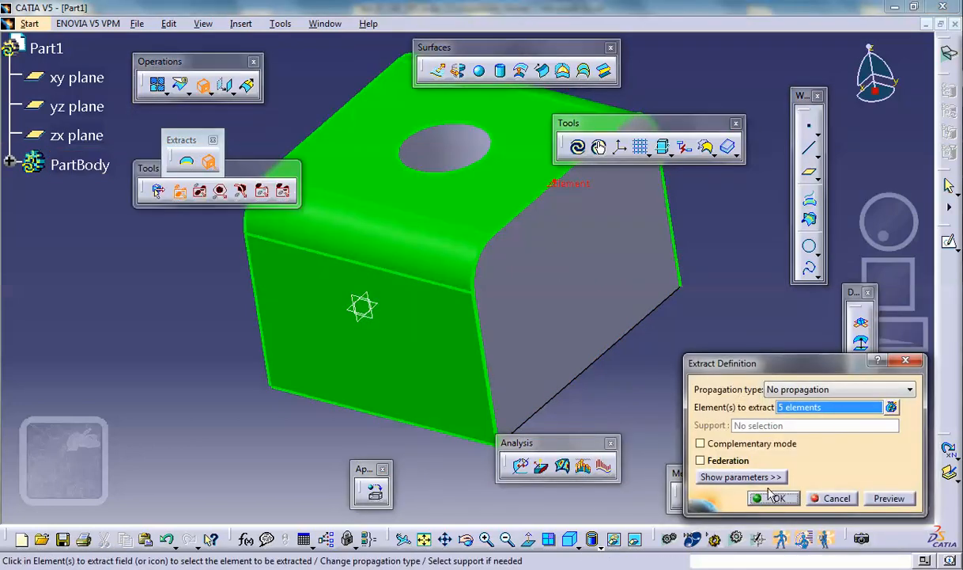
{"action": "left_click", "coordinate": [775, 499]}
- Hide the solid block so only the extracted surfaces show, and check the hidden space before returning to the visible one
{"action": "right_click", "coordinate": [558, 304]}
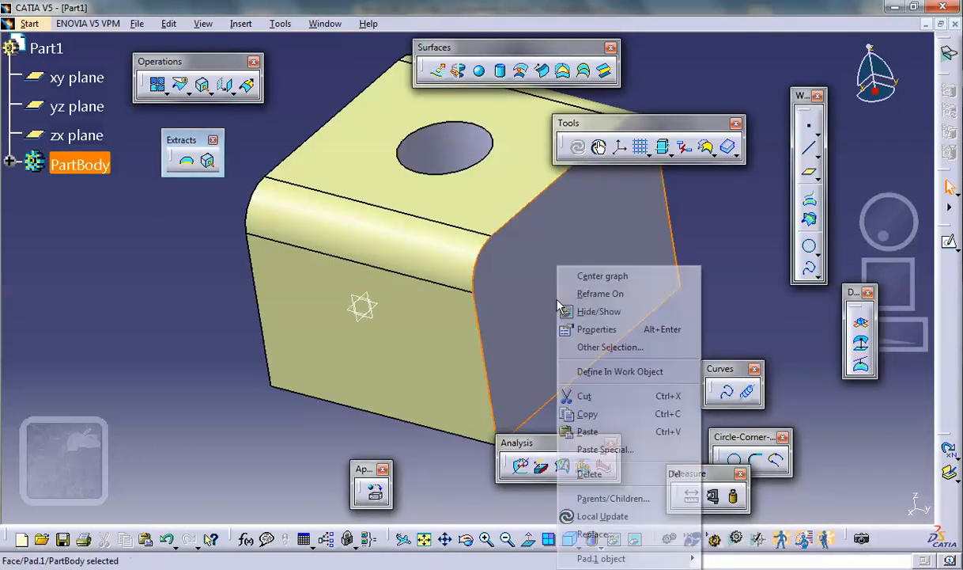
{"action": "left_click", "coordinate": [607, 318]}
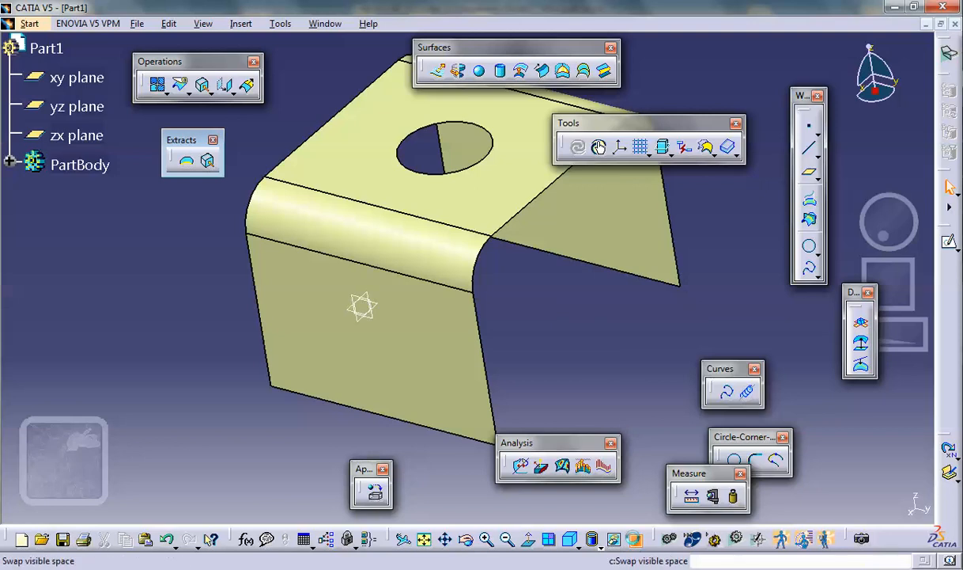
{"action": "left_click", "coordinate": [592, 538]}
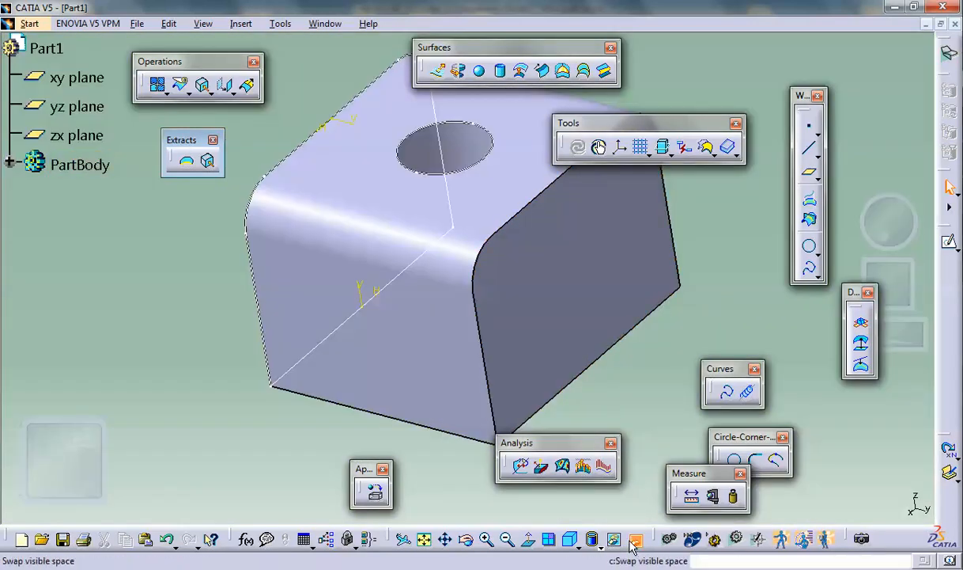
{"action": "left_click", "coordinate": [593, 538]}
{"action": "middle_click_drag", "start_coordinate": [564, 320], "coordinate": [570, 348]}
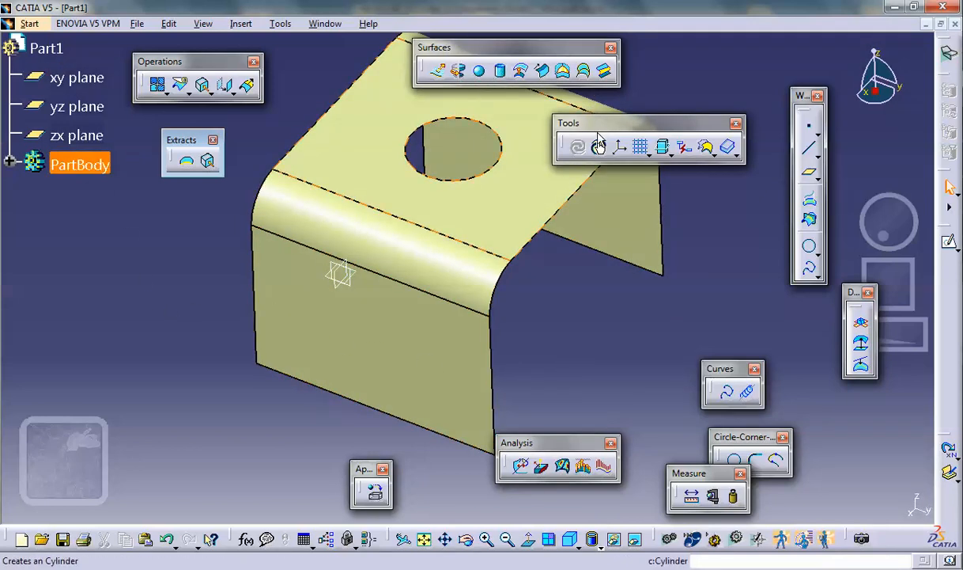
- Apply the metal material Aluminium from the default catalog to the part
{"action": "left_click", "coordinate": [375, 491]}
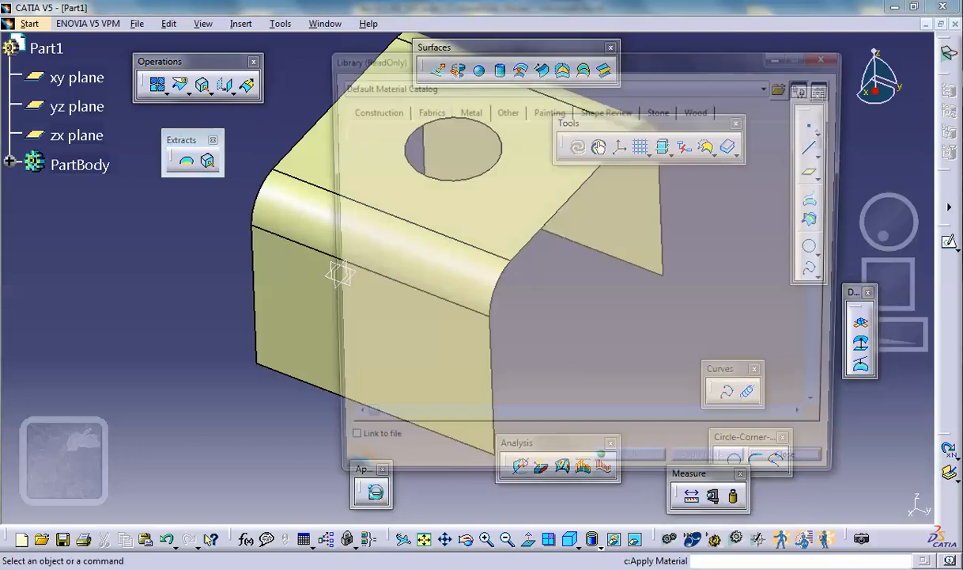
{"action": "left_click", "coordinate": [414, 186]}
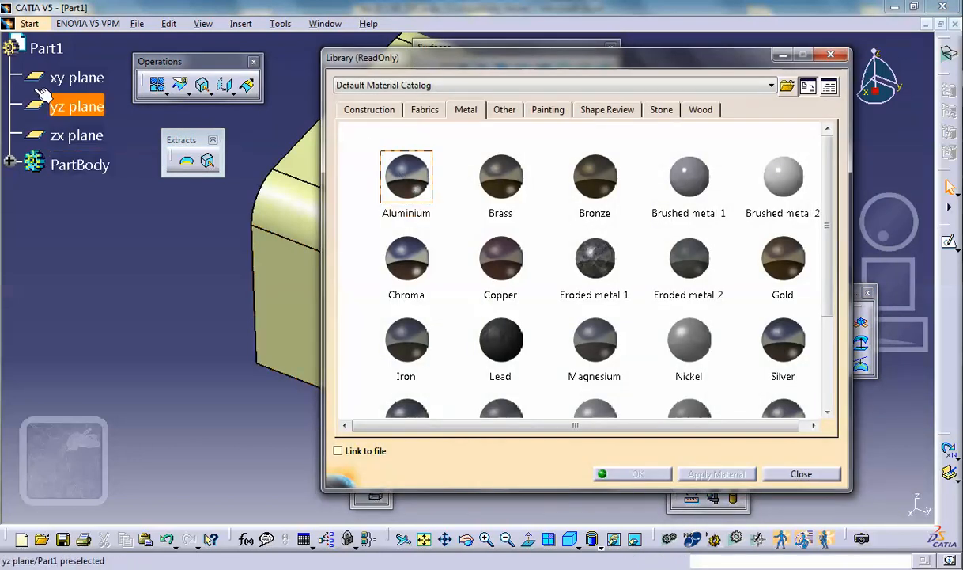
{"action": "left_click", "coordinate": [32, 49]}
{"action": "left_click", "coordinate": [79, 164]}
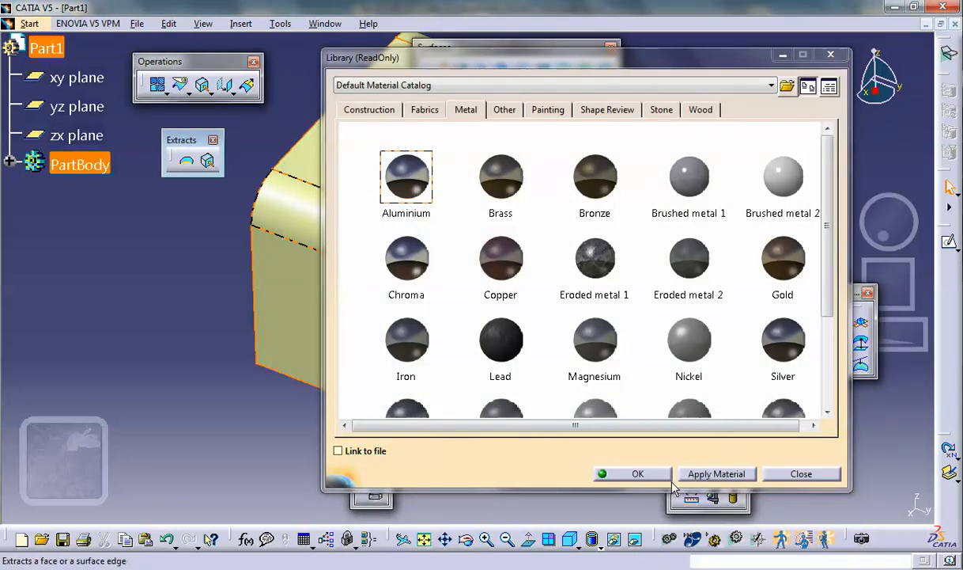
{"action": "left_click", "coordinate": [638, 473]}
{"action": "left_click", "coordinate": [182, 331]}
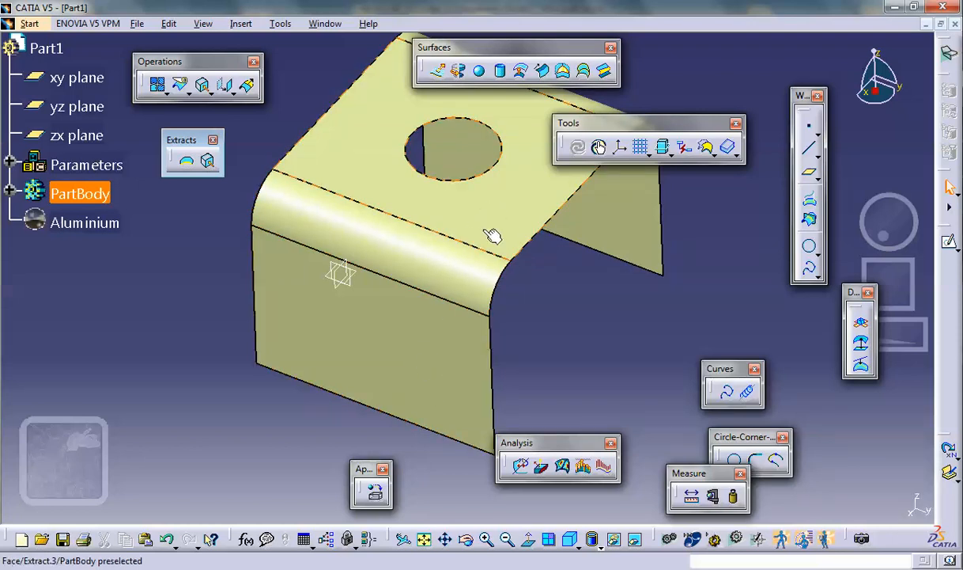
- Join the five extracted surfaces into a single surface
{"action": "left_click", "coordinate": [159, 86]}
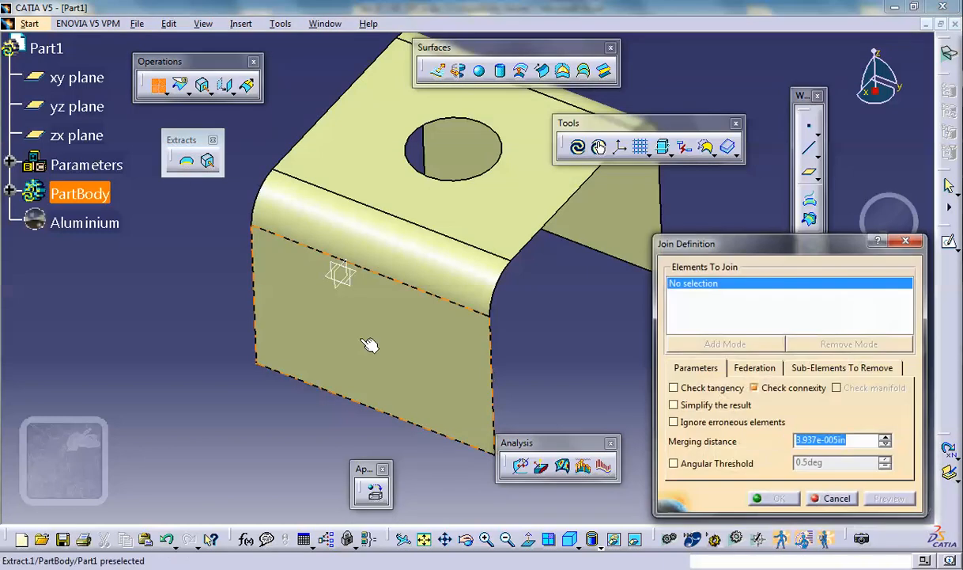
{"action": "left_click", "coordinate": [382, 276]}
{"action": "left_click", "coordinate": [383, 237]}
{"action": "left_click", "coordinate": [484, 215]}
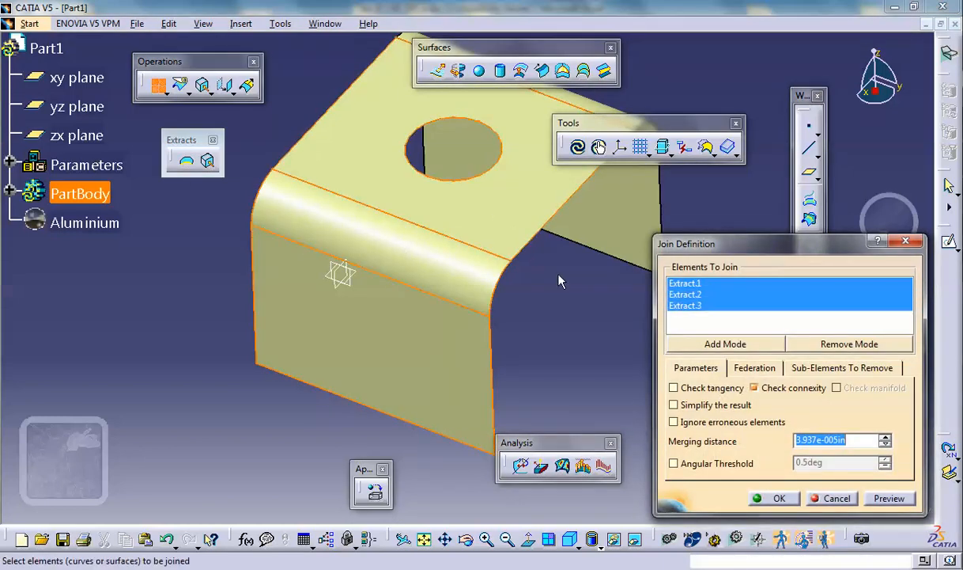
{"action": "middle_click_drag", "start_coordinate": [534, 261], "coordinate": [526, 230]}
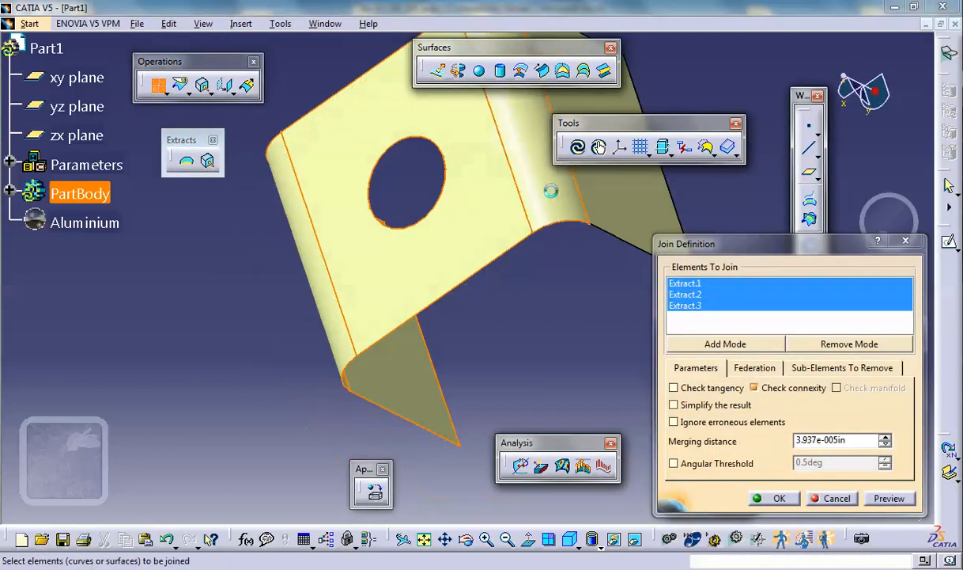
{"action": "left_click", "coordinate": [639, 204]}
{"action": "left_click", "coordinate": [639, 204]}
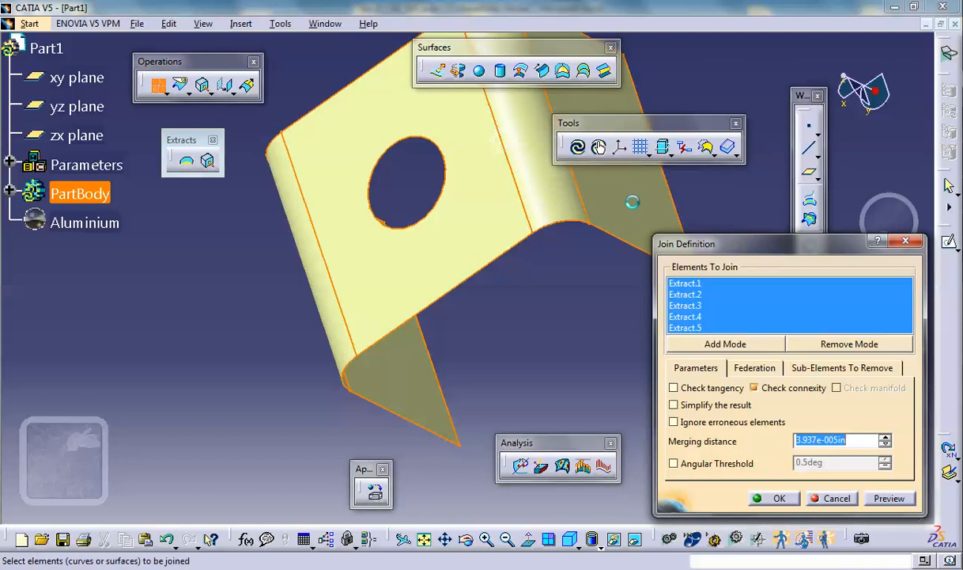
{"action": "left_click", "coordinate": [764, 497]}
{"action": "middle_click_drag", "start_coordinate": [531, 351], "coordinate": [410, 272]}
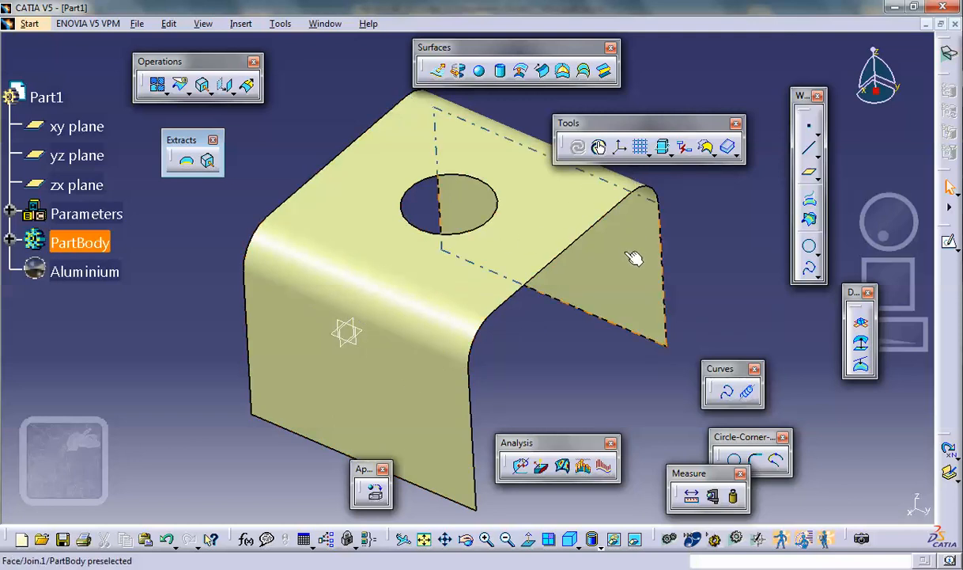
- Start a Static Analysis case for the joined surface part in the Generative Structural Analysis workbench
{"action": "left_click", "coordinate": [30, 26]}
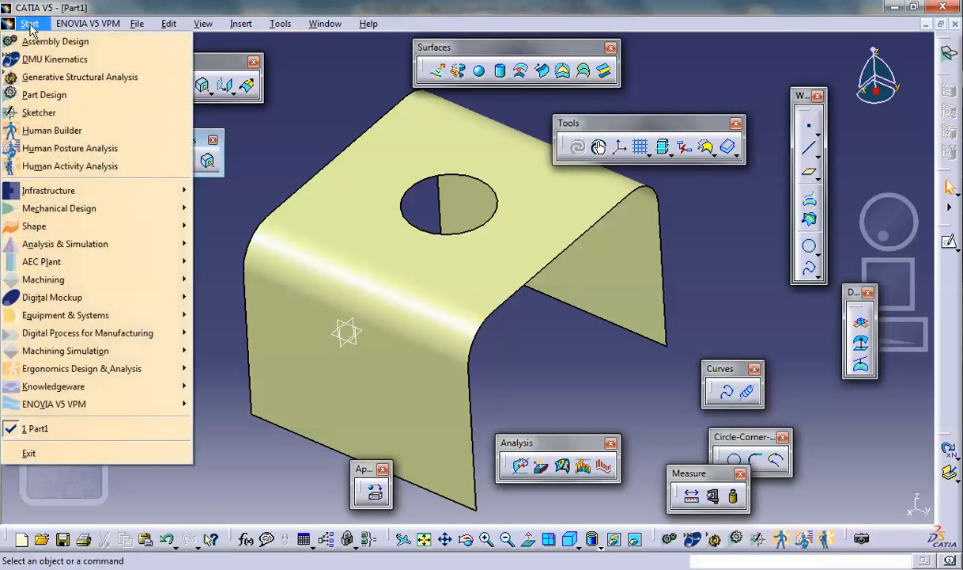
{"action": "left_click", "coordinate": [55, 76]}
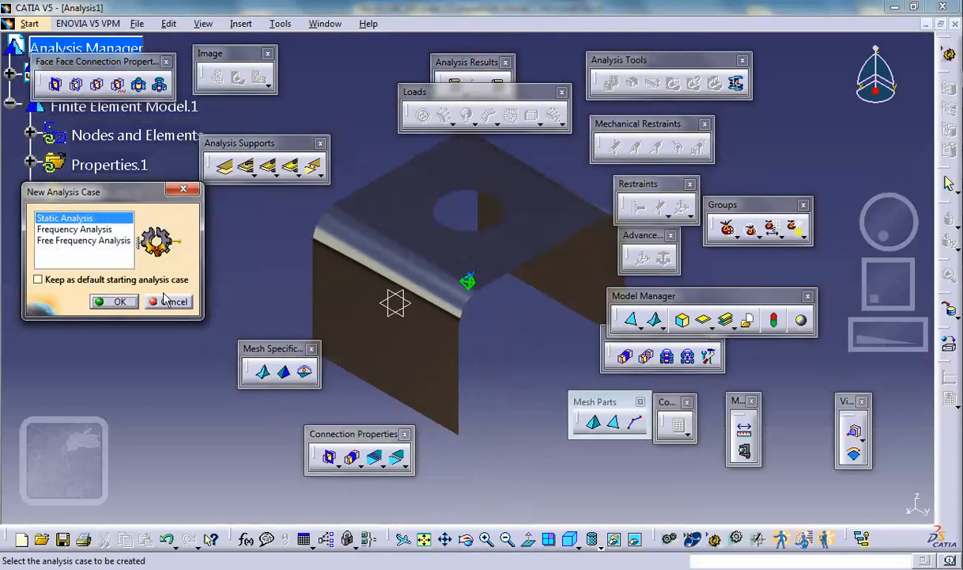
{"action": "left_click", "coordinate": [118, 299]}
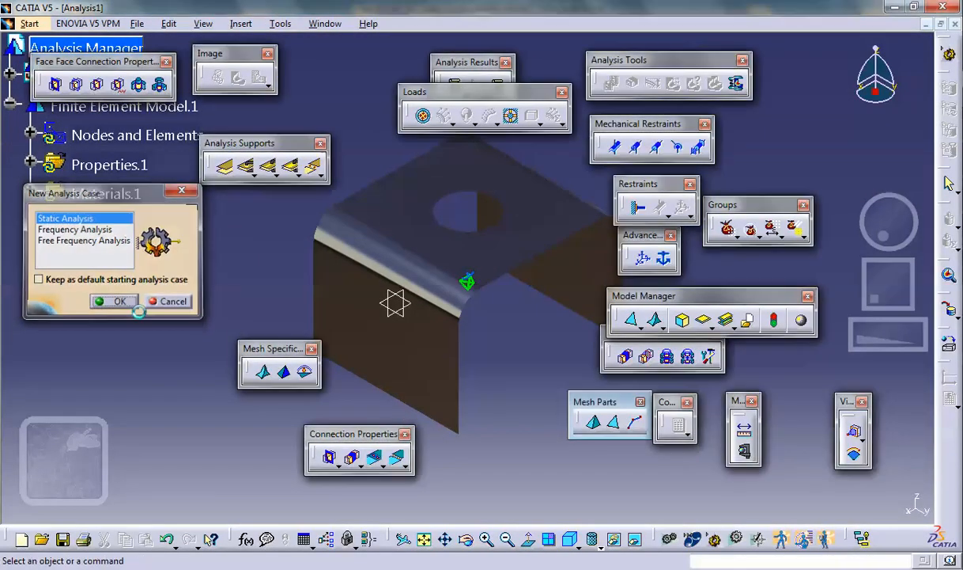
- Set the display to shading with edges without smooth edges, checking the solid in the hidden space before returning to the visible one
{"action": "left_click", "coordinate": [598, 543]}
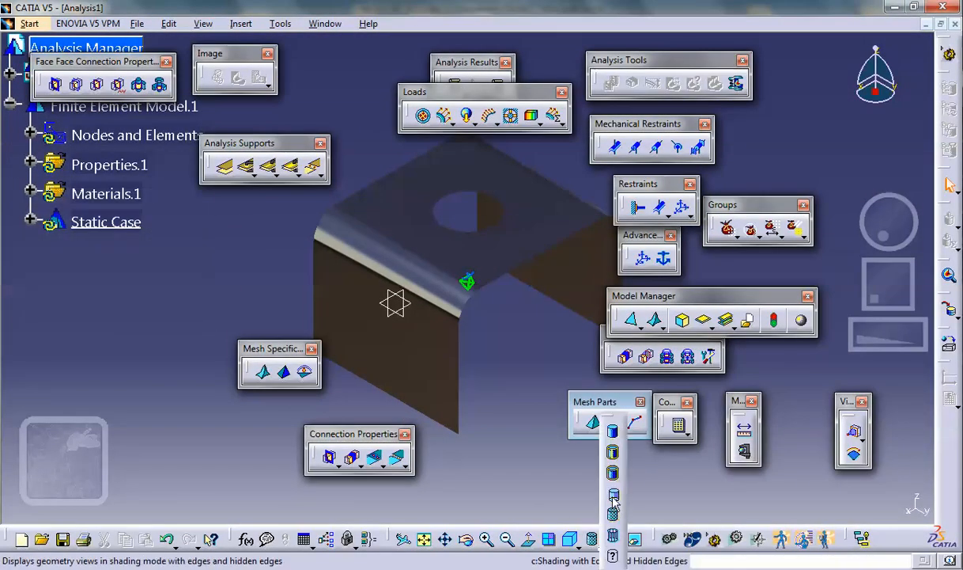
{"action": "left_click", "coordinate": [636, 544]}
{"action": "left_click", "coordinate": [596, 543]}
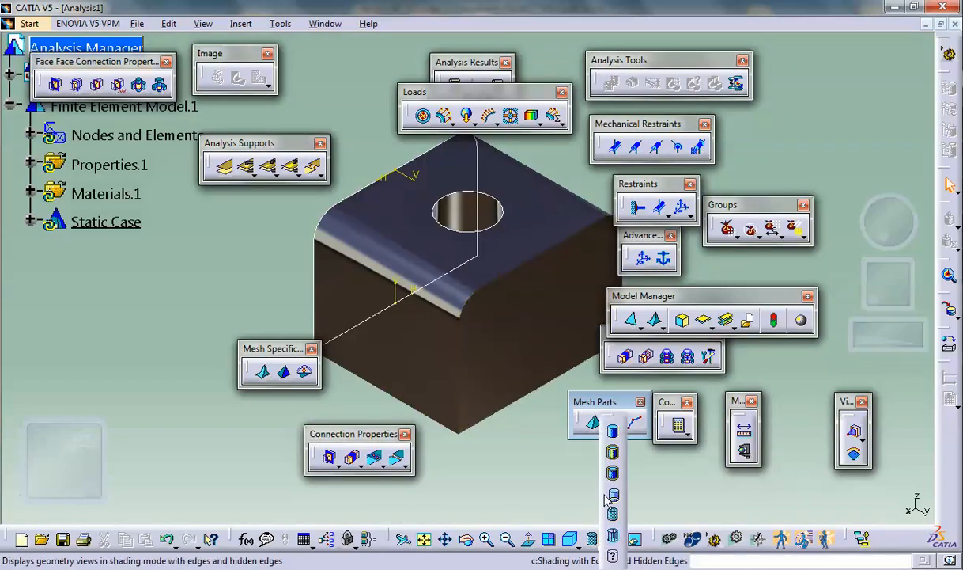
{"action": "left_click", "coordinate": [614, 478]}
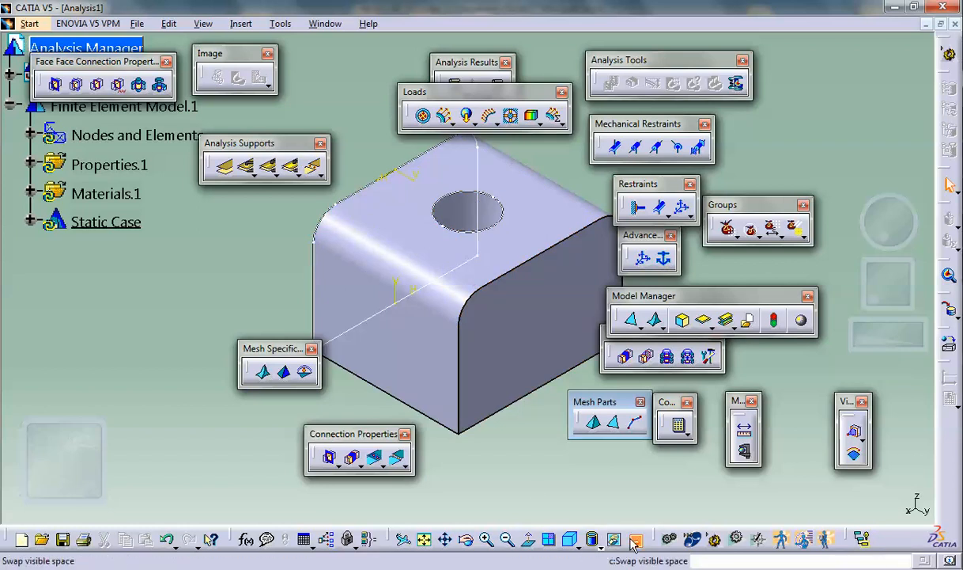
{"action": "left_click", "coordinate": [570, 539]}
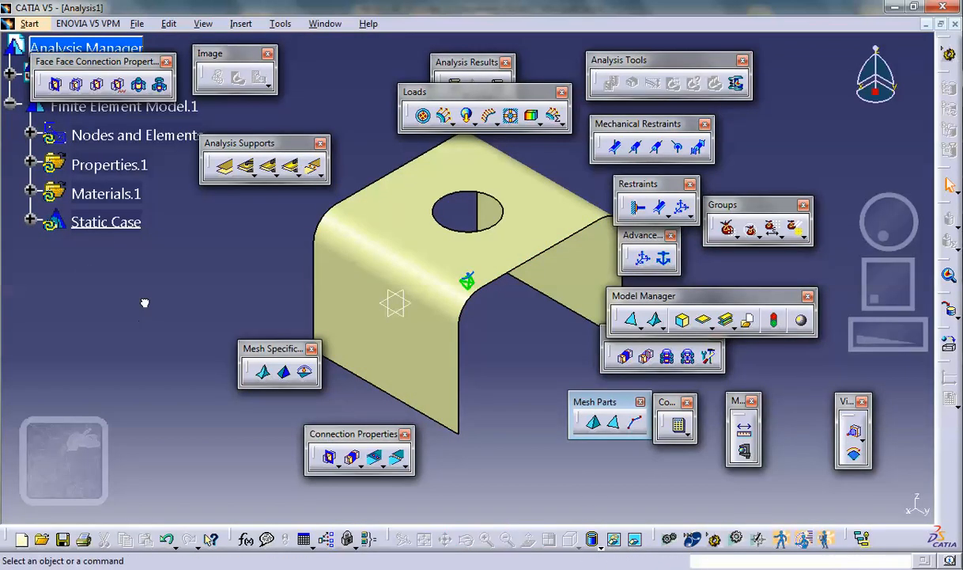
- Delete the default OCTREE Tetrahedron Mesh and the 3D Property from the finite element model
{"action": "scroll", "coordinate": [144, 302], "scroll_direction": "up", "scroll_amount": 2}
{"action": "left_click", "coordinate": [30, 181]}
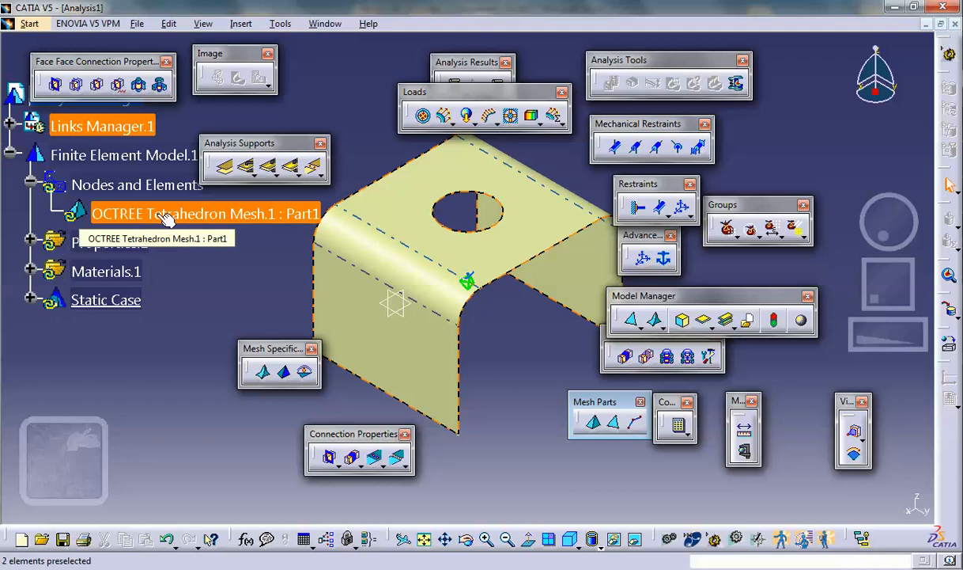
{"action": "left_click", "coordinate": [30, 240]}
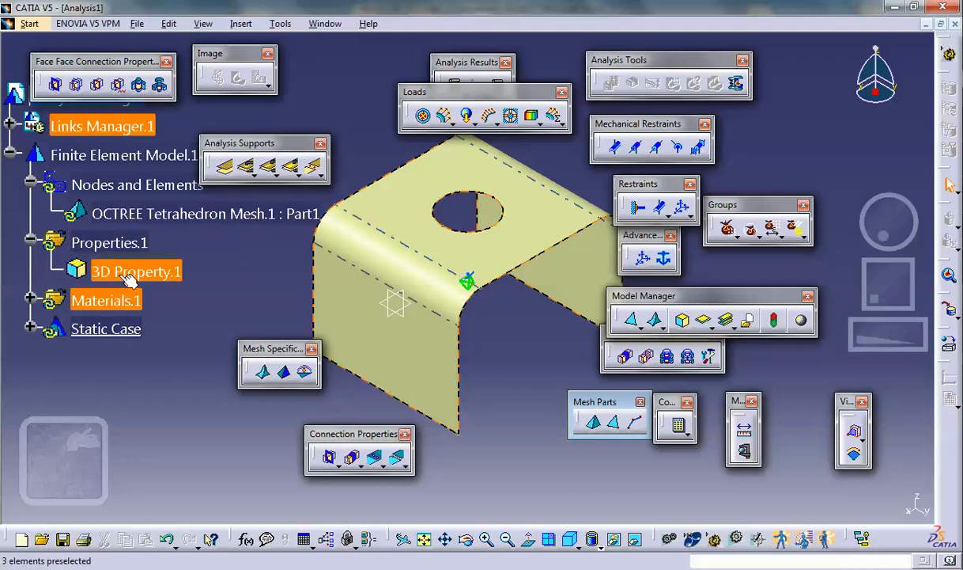
{"action": "right_click", "coordinate": [217, 212]}
{"action": "left_click", "coordinate": [250, 393]}
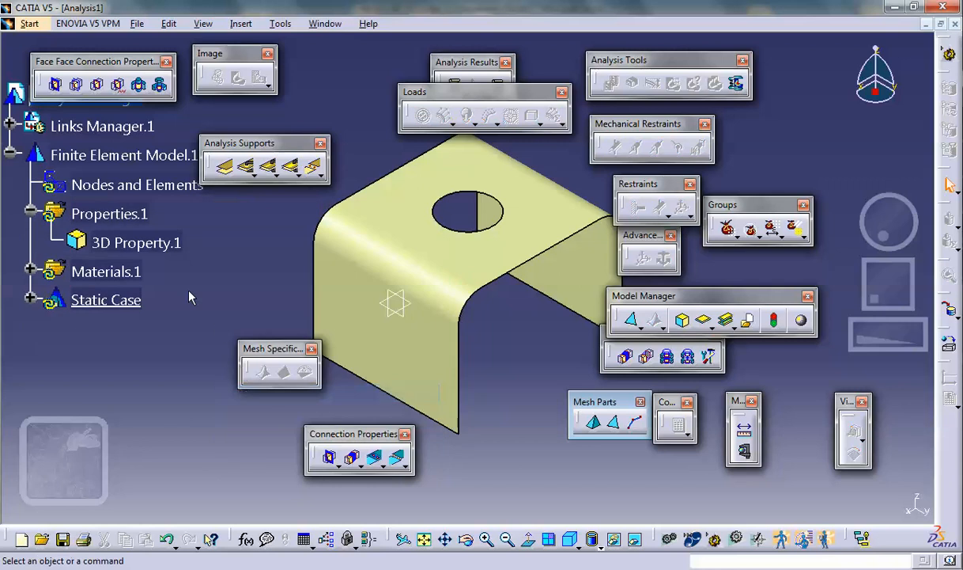
{"action": "right_click", "coordinate": [165, 247]}
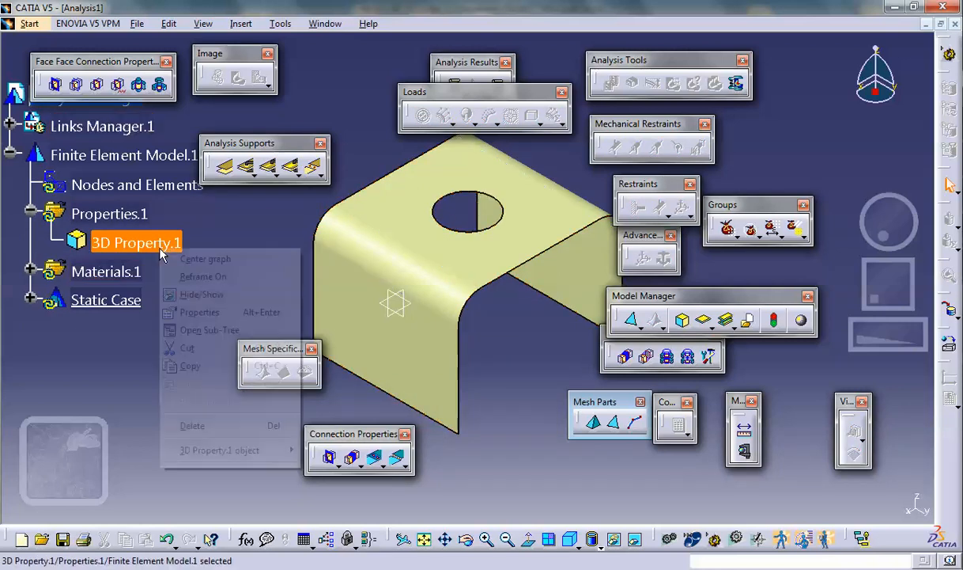
{"action": "left_click", "coordinate": [189, 423]}
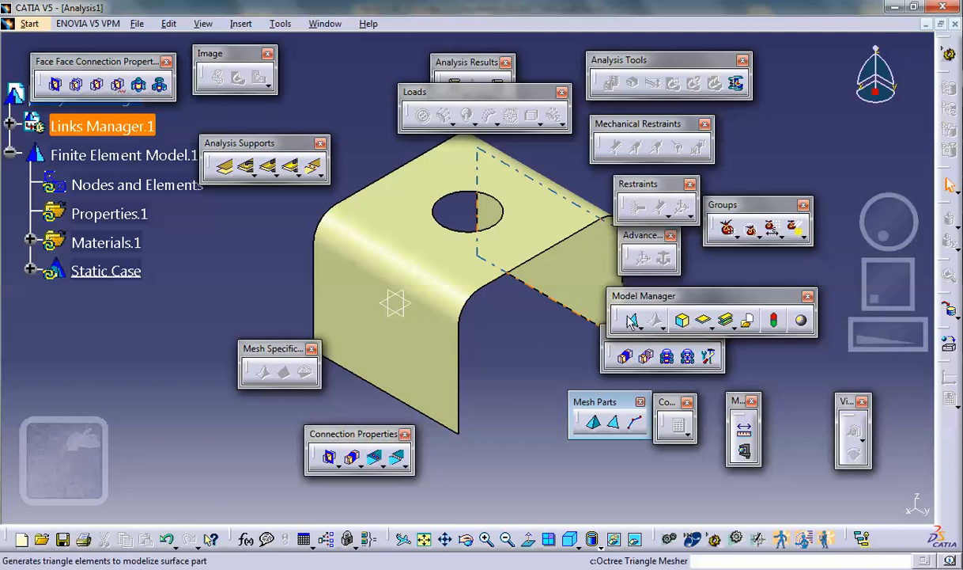
- Create an OCTREE Triangle Mesh with linear elements on the full joined surface
{"action": "left_click_drag", "start_coordinate": [609, 402], "coordinate": [557, 406]}
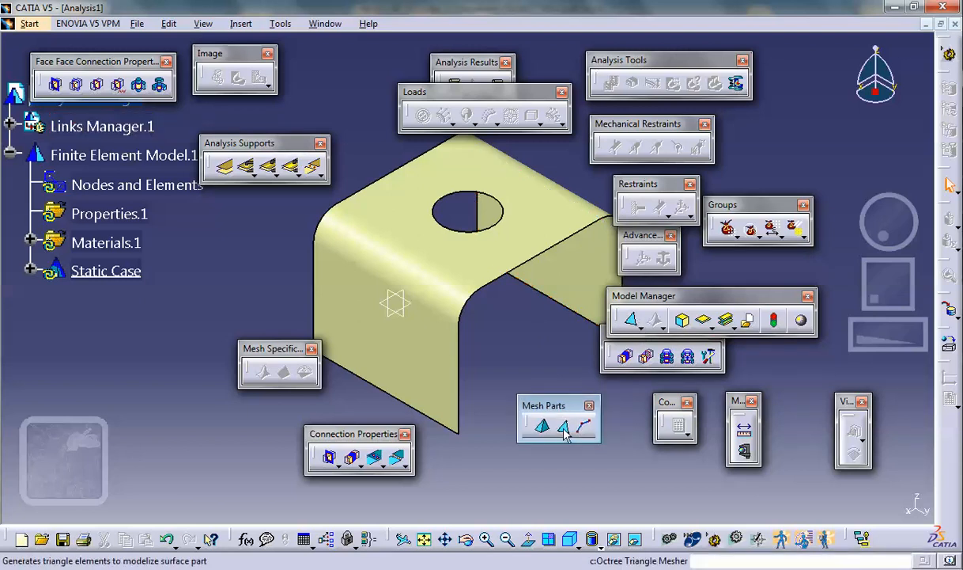
{"action": "left_click", "coordinate": [563, 428]}
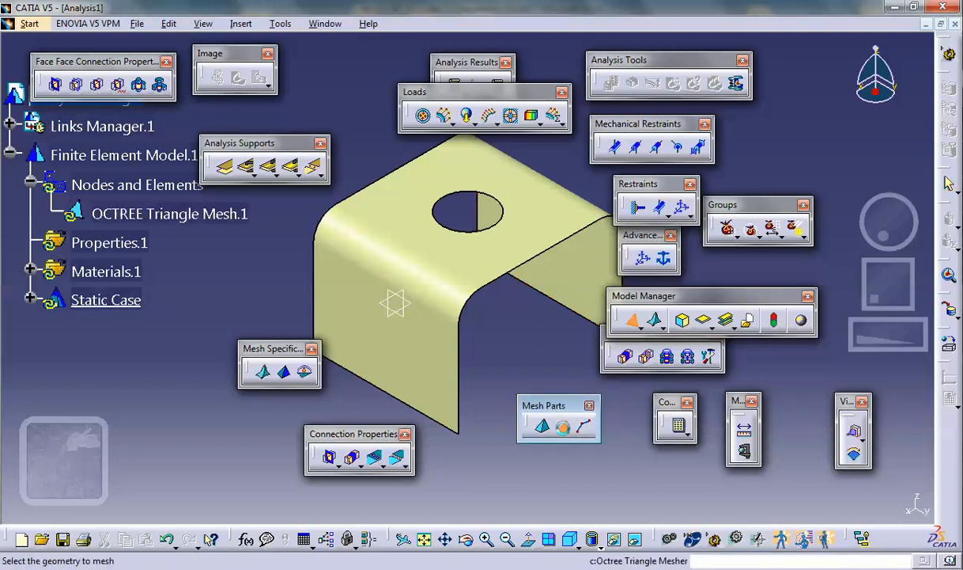
{"action": "left_click", "coordinate": [394, 372]}
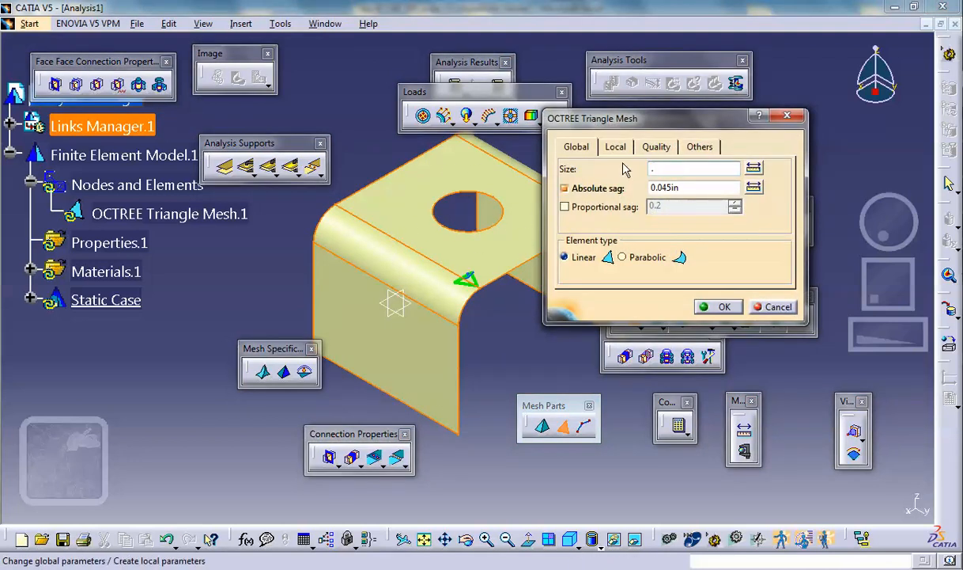
{"action": "left_click", "coordinate": [720, 306]}
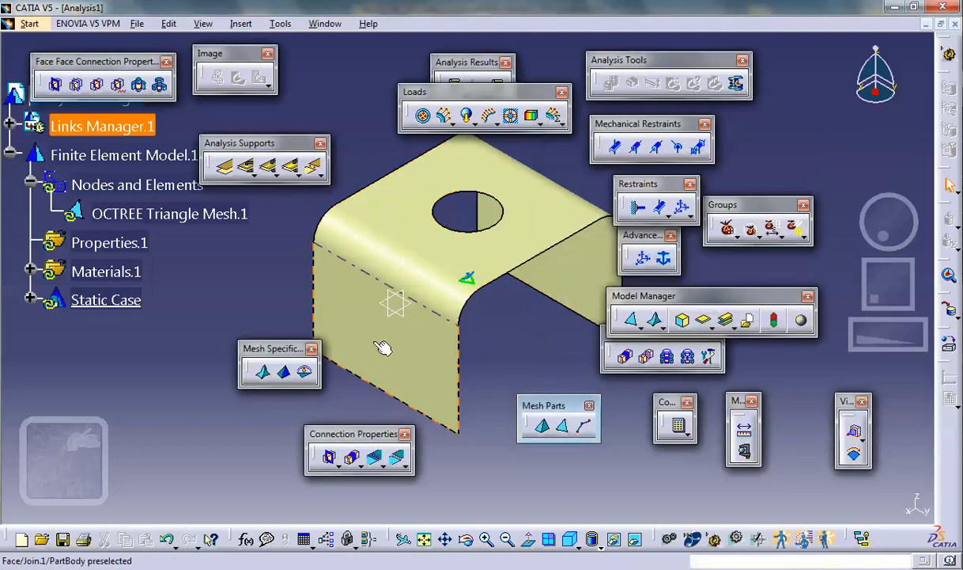
- Generate the mesh visualization for the nodes and elements, updating the mesh, and inspect the triangles on the shell
{"action": "right_click", "coordinate": [125, 196]}
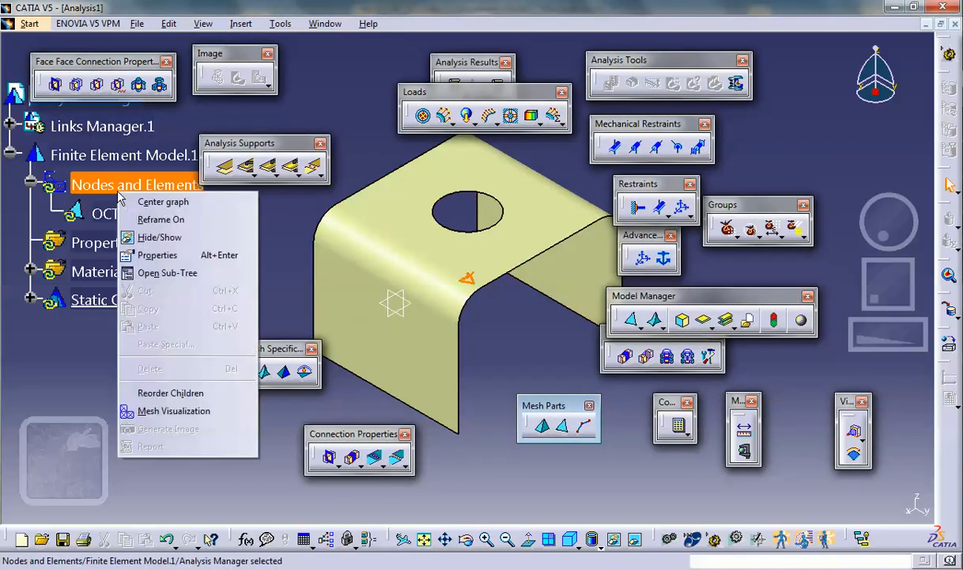
{"action": "left_click", "coordinate": [152, 412]}
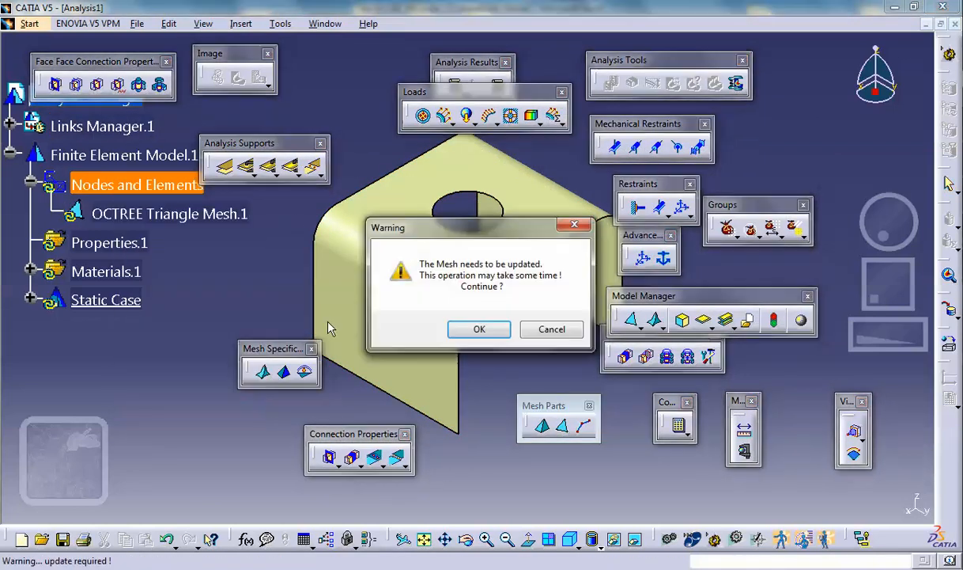
{"action": "left_click", "coordinate": [478, 328]}
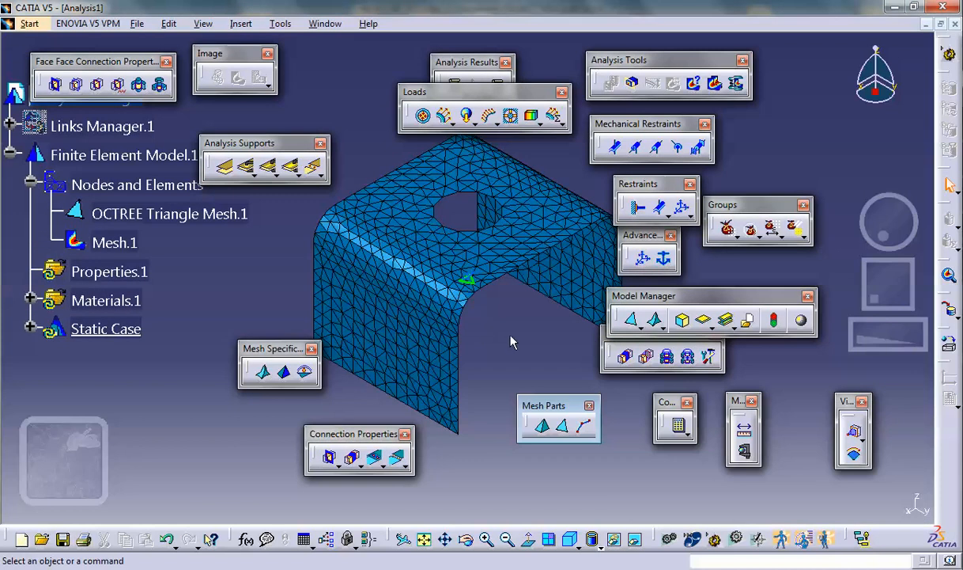
{"action": "middle_click_drag", "start_coordinate": [511, 342], "coordinate": [484, 283]}
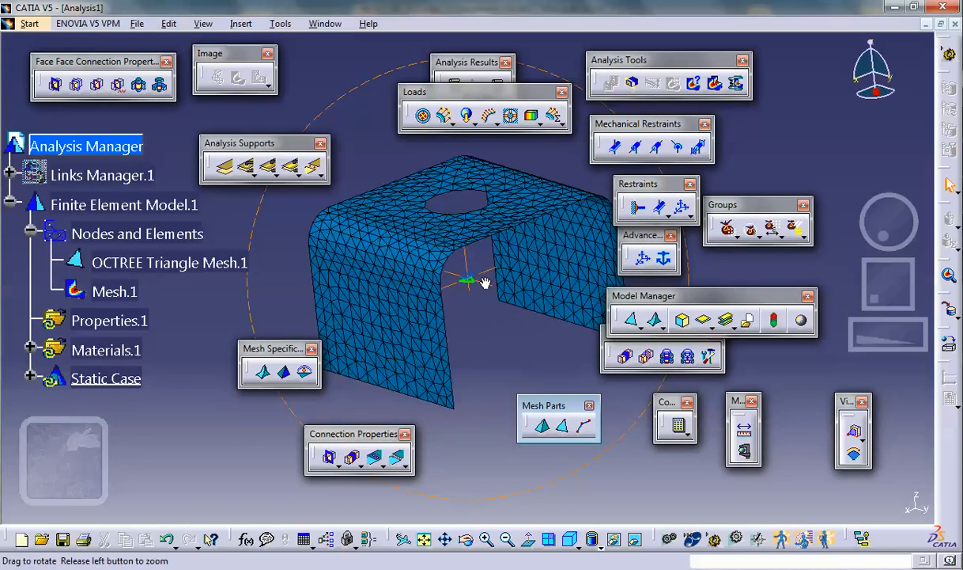
- Close the analysis document without saving it and return to the part
{"action": "right_click", "coordinate": [124, 289]}
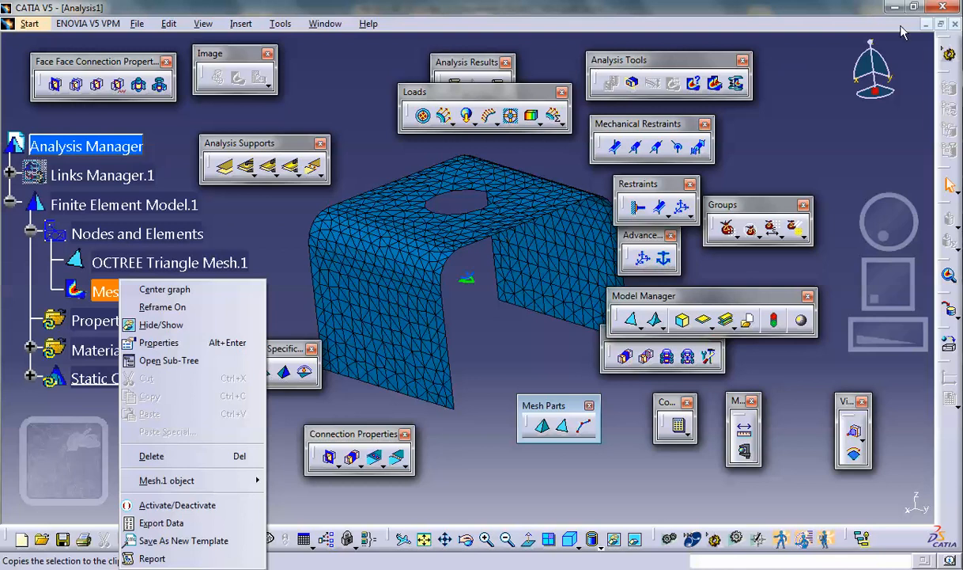
{"action": "left_click", "coordinate": [956, 25]}
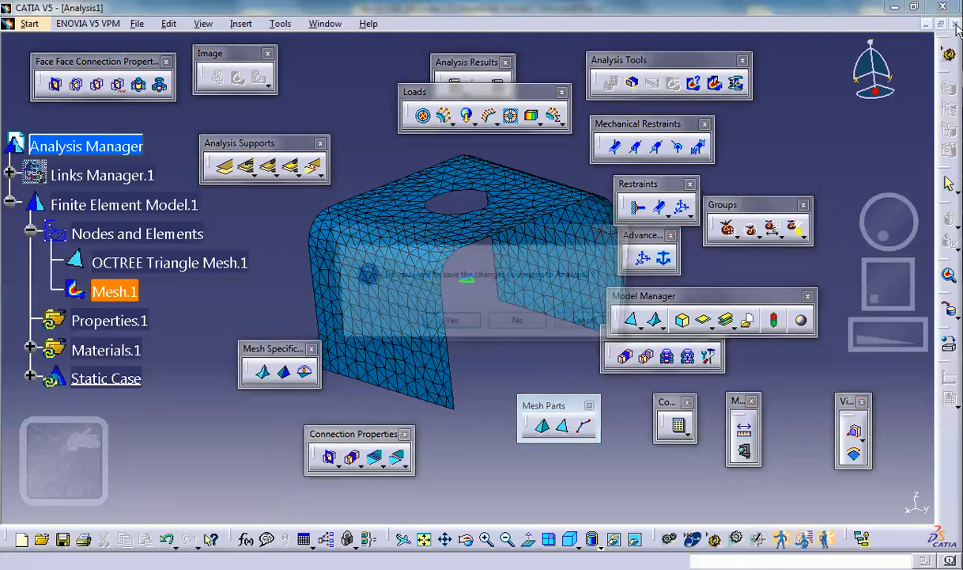
{"action": "left_click", "coordinate": [522, 325]}
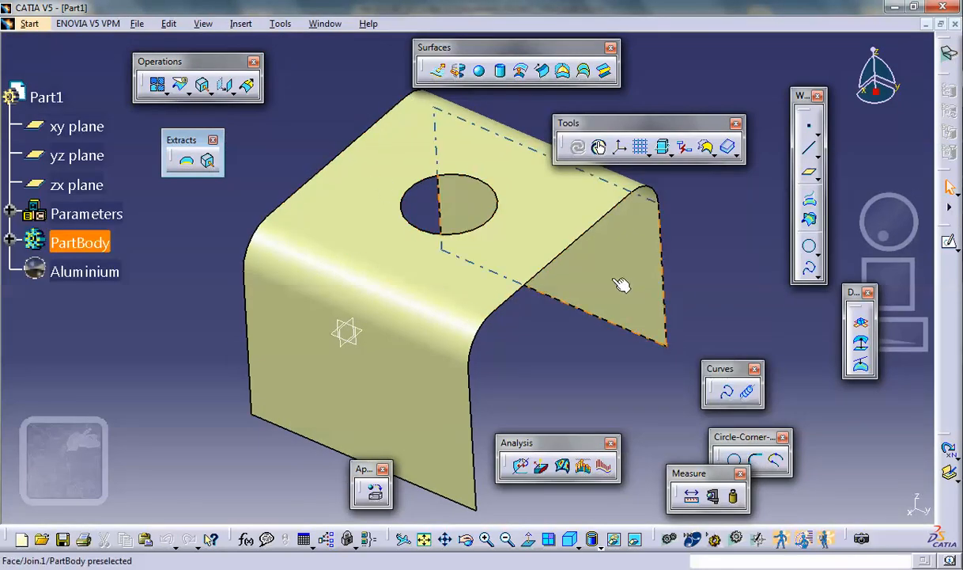
- Split the joined surface with the yz plane, keeping only the half with the near side face
{"action": "left_click", "coordinate": [181, 87]}
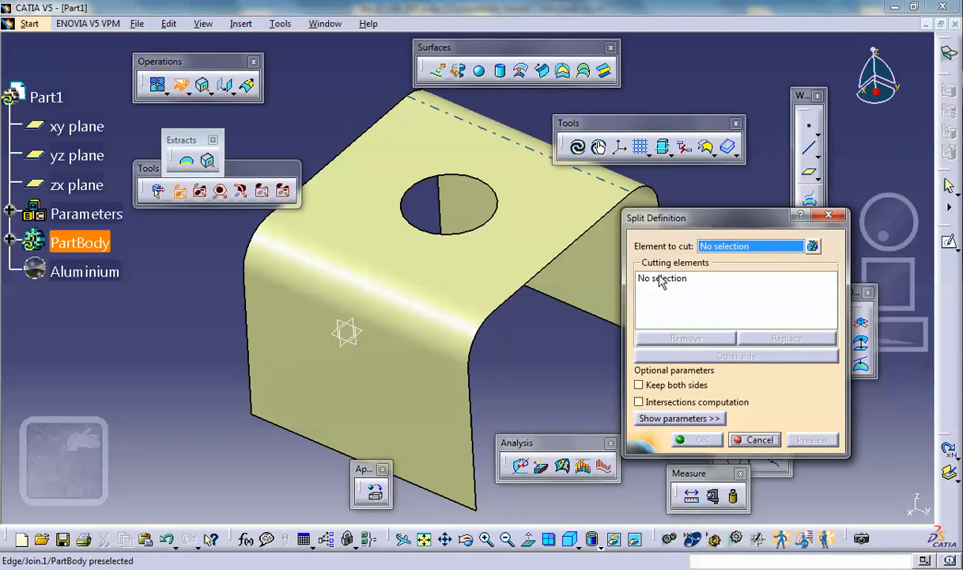
{"action": "left_click", "coordinate": [480, 278]}
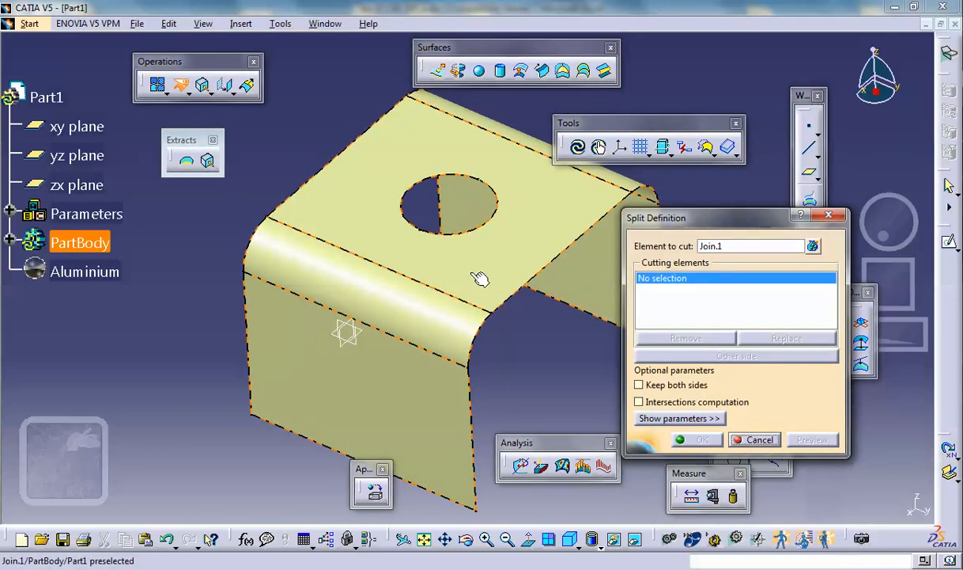
{"action": "left_click", "coordinate": [360, 349]}
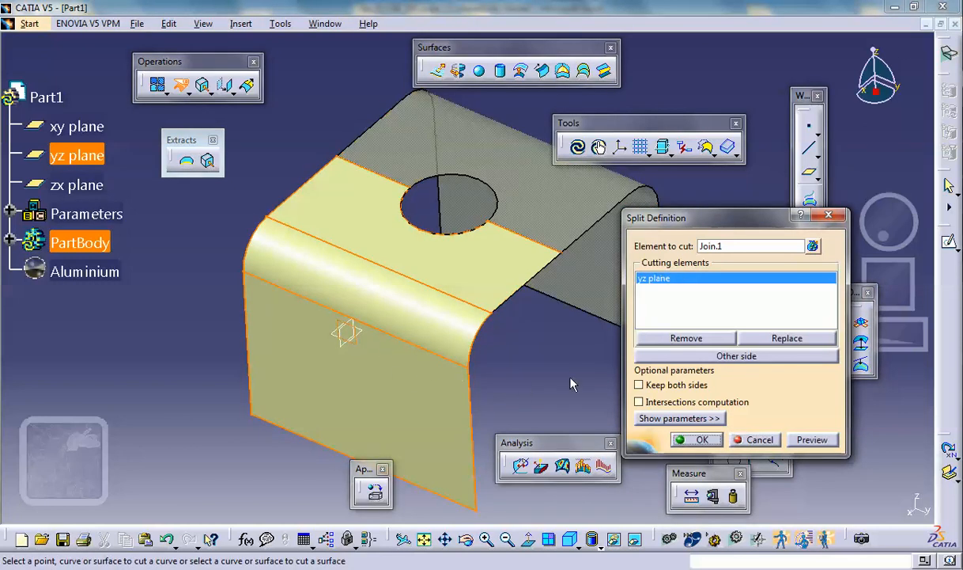
{"action": "middle_click_drag", "start_coordinate": [572, 383], "coordinate": [424, 361]}
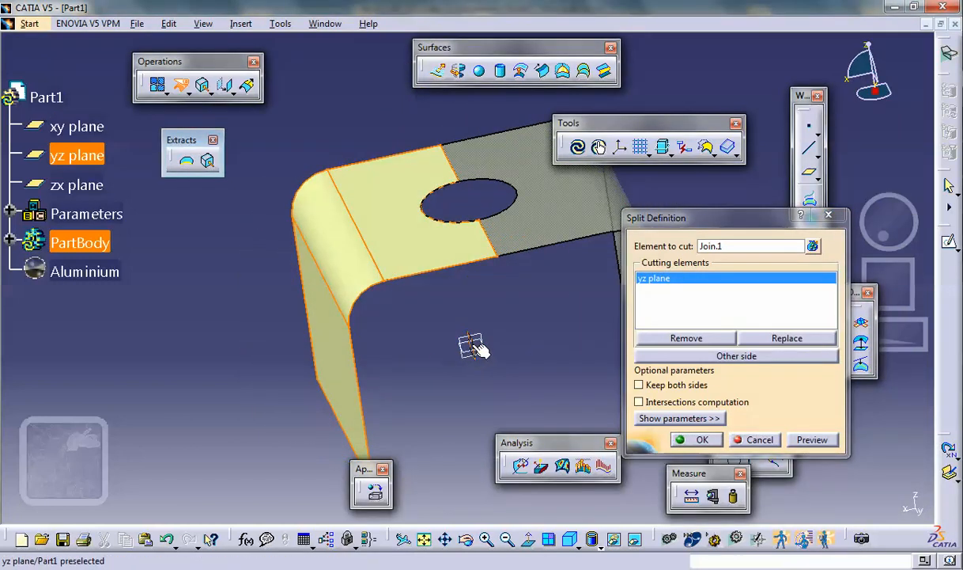
{"action": "middle_click_drag", "start_coordinate": [387, 279], "coordinate": [529, 326]}
{"action": "left_click", "coordinate": [696, 439]}
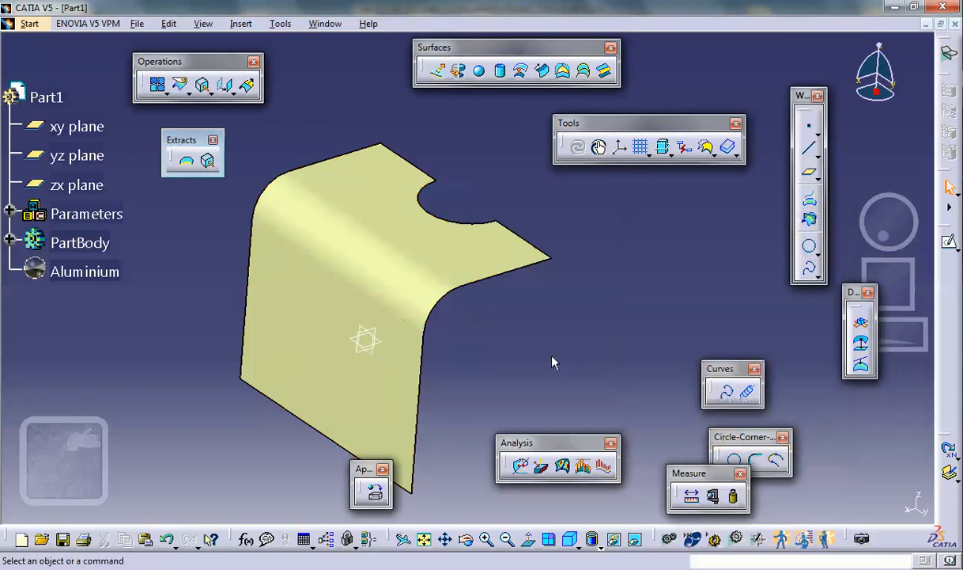
- Start a new Static Analysis case for the split half surface in Generative Structural Analysis
{"action": "middle_click_drag", "start_coordinate": [585, 249], "coordinate": [514, 268]}
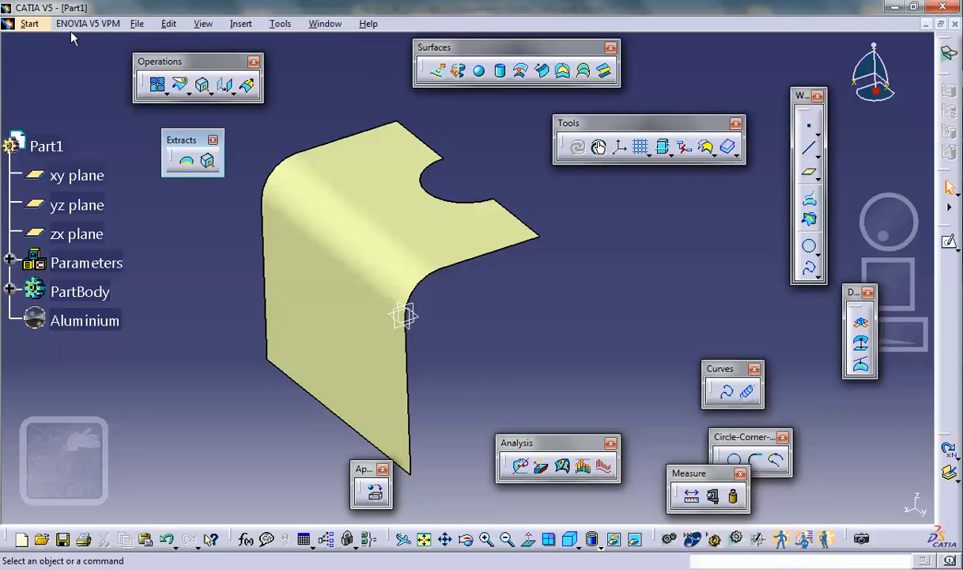
{"action": "left_click", "coordinate": [36, 25]}
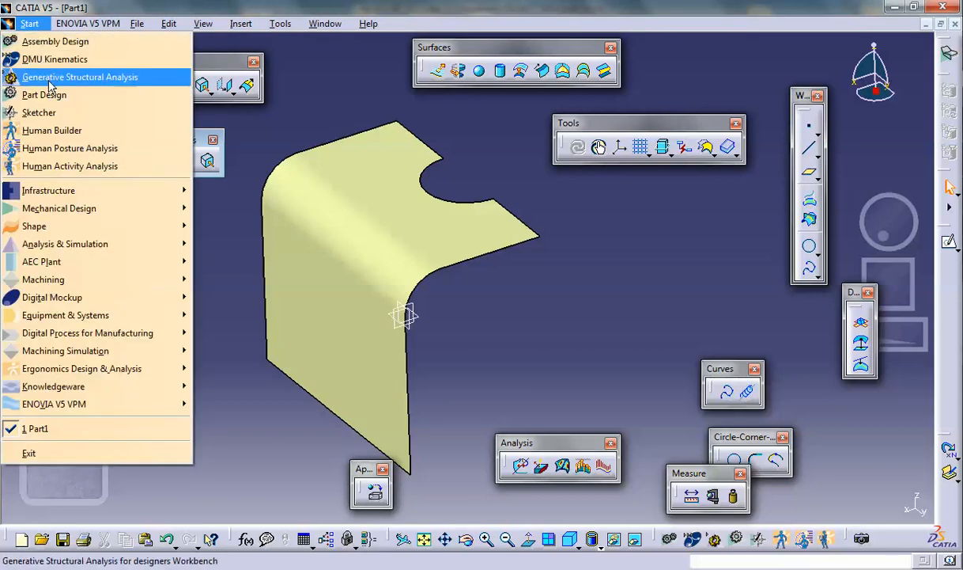
{"action": "left_click", "coordinate": [49, 72]}
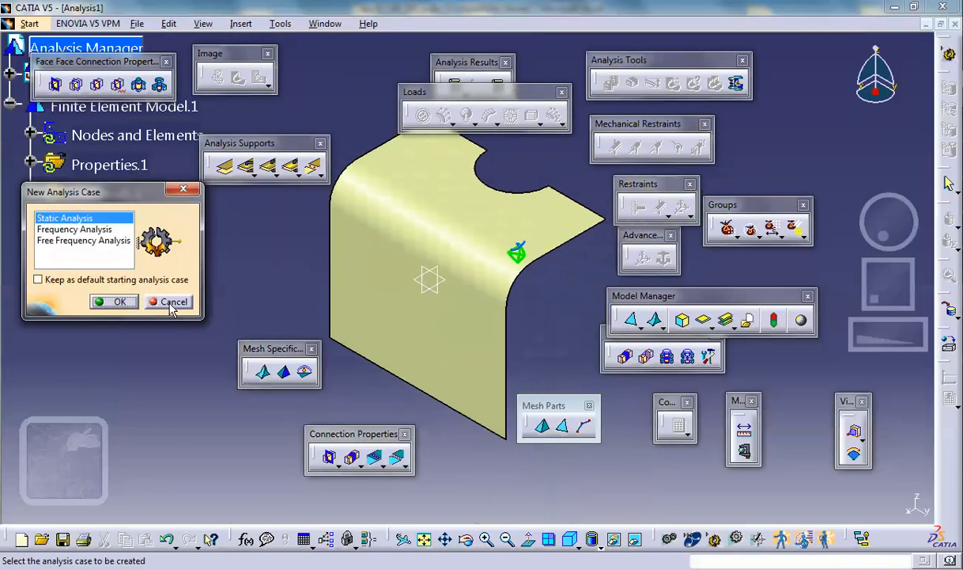
{"action": "left_click", "coordinate": [119, 302]}
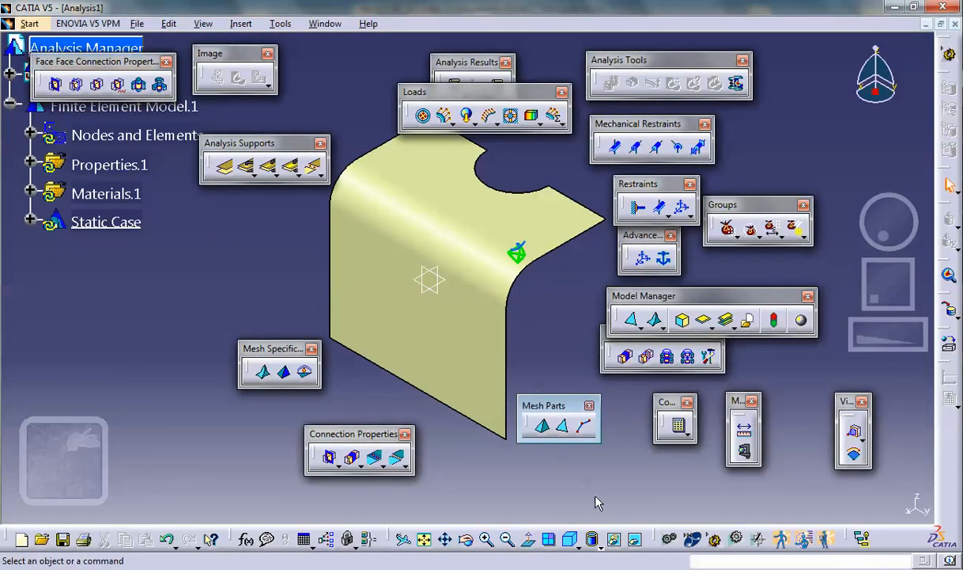
- Delete the OCTREE tetrahedron mesh and the 3D property from the finite element model
{"action": "left_click", "coordinate": [636, 541]}
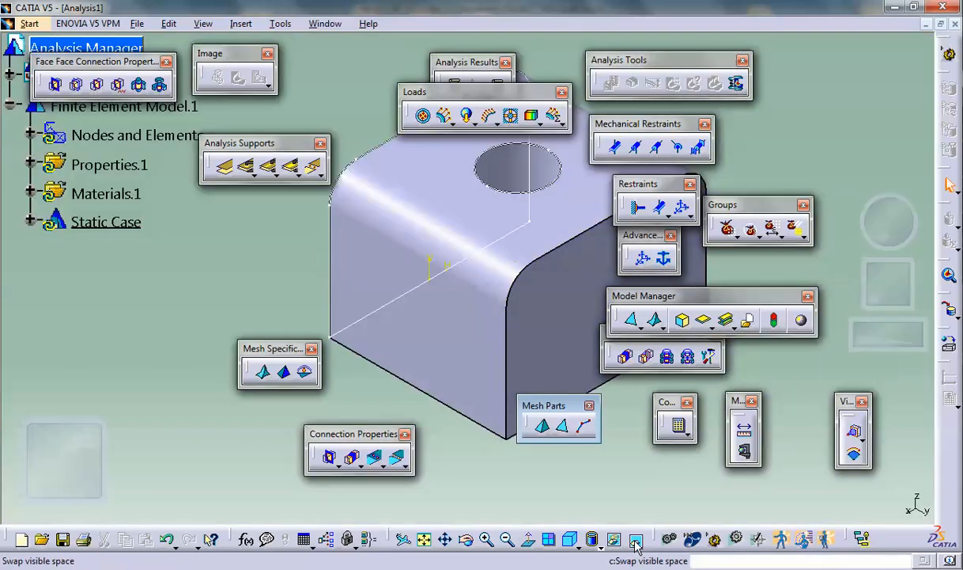
{"action": "left_click", "coordinate": [636, 541]}
{"action": "left_click", "coordinate": [29, 134]}
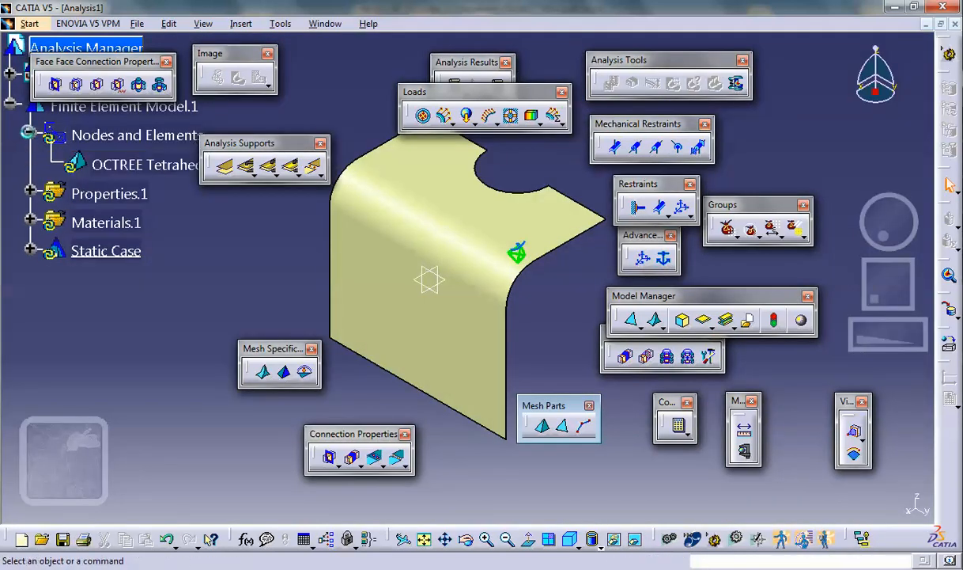
{"action": "right_click", "coordinate": [127, 168]}
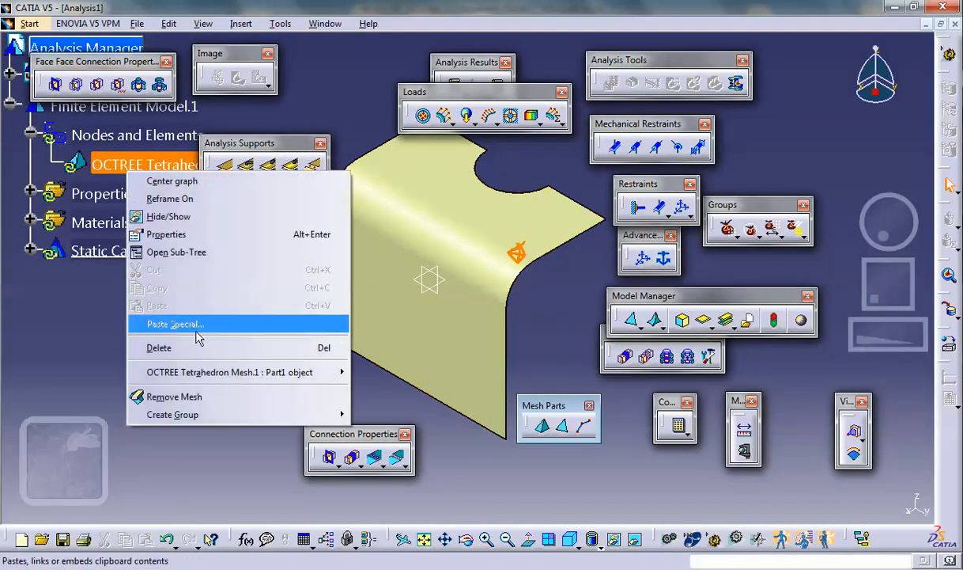
{"action": "left_click", "coordinate": [200, 348]}
{"action": "left_click", "coordinate": [29, 164]}
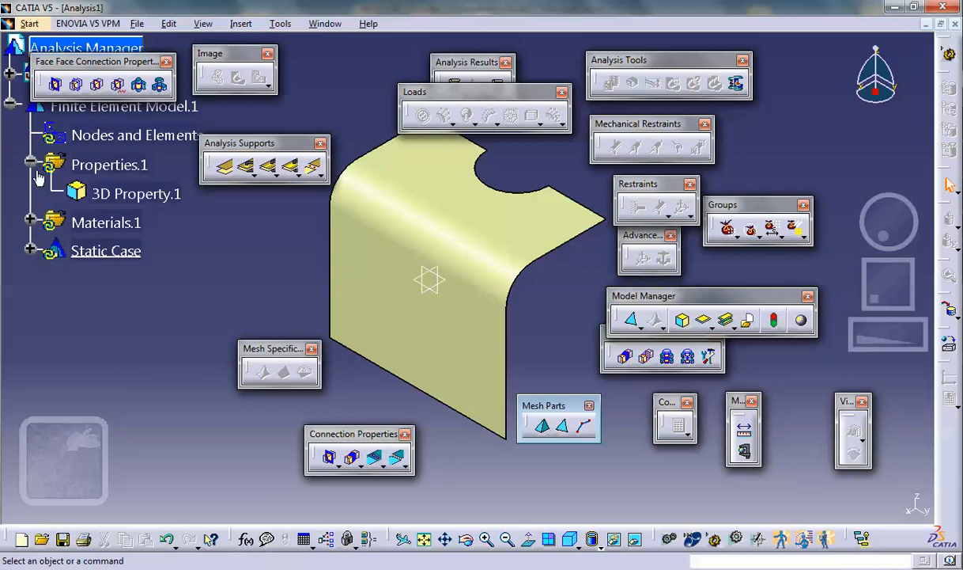
{"action": "right_click", "coordinate": [162, 197]}
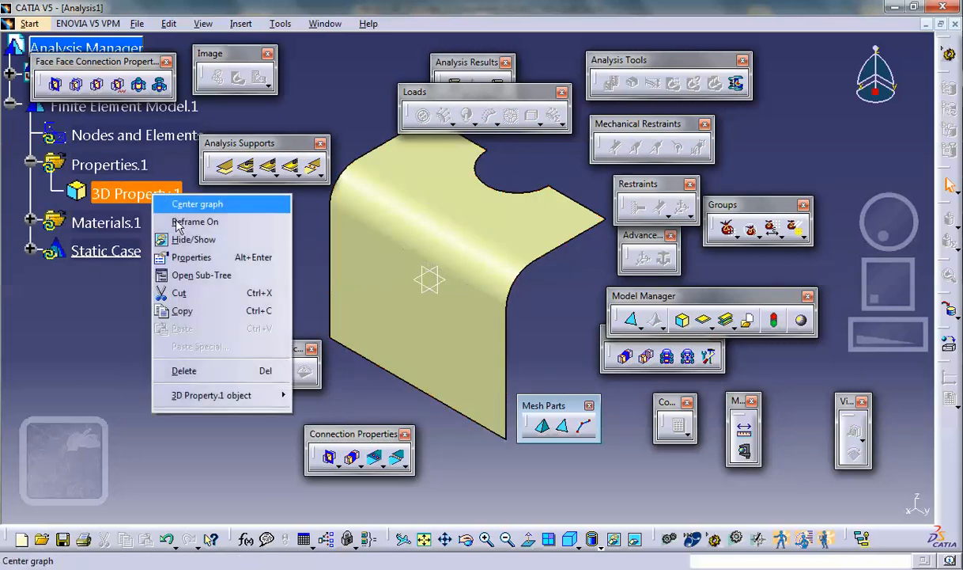
{"action": "left_click", "coordinate": [220, 371]}
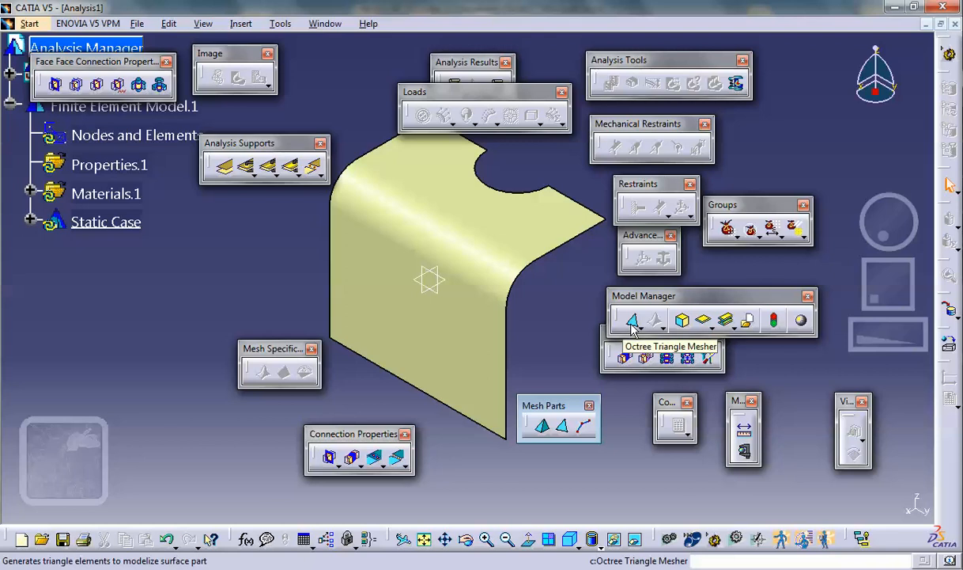
- Mesh the half surface with linear OCTREE triangles, using size .25 and an absolute sag of 0.04in
{"action": "left_click", "coordinate": [632, 323]}
{"action": "left_click", "coordinate": [455, 353]}
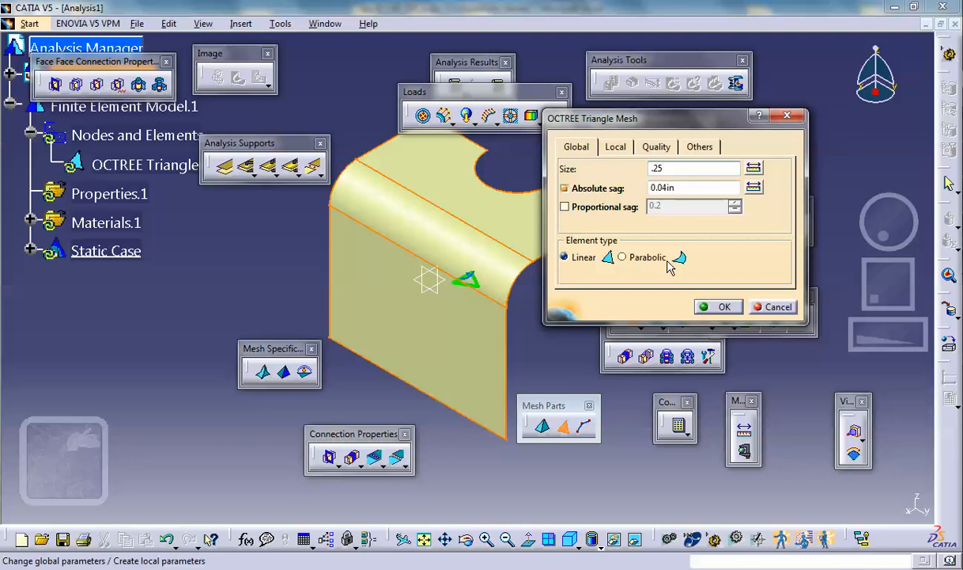
{"action": "left_click", "coordinate": [718, 306]}
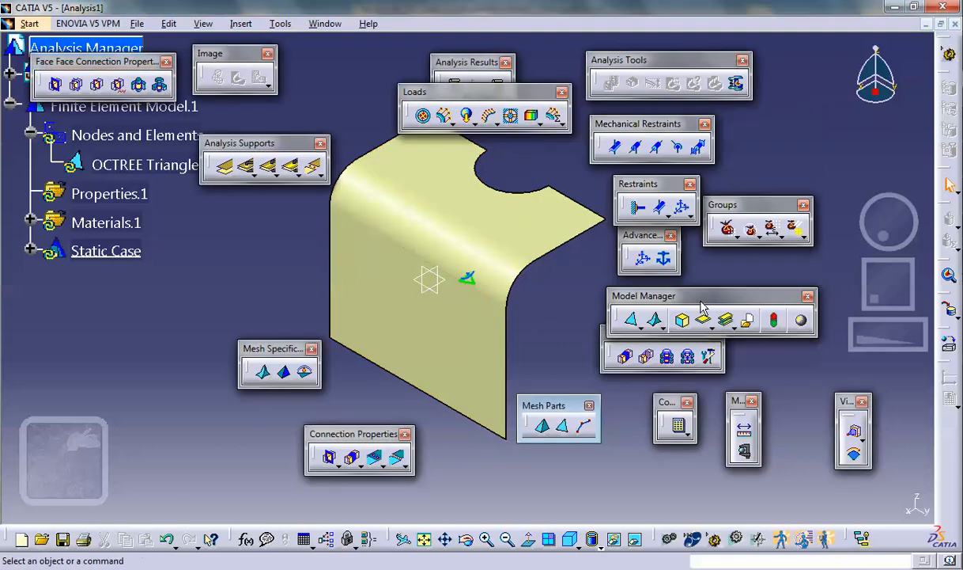
- Generate the mesh visualization for the nodes and elements, updating the mesh, then deactivate the mesh image
{"action": "left_click", "coordinate": [101, 132]}
{"action": "right_click", "coordinate": [100, 132]}
{"action": "left_click", "coordinate": [143, 352]}
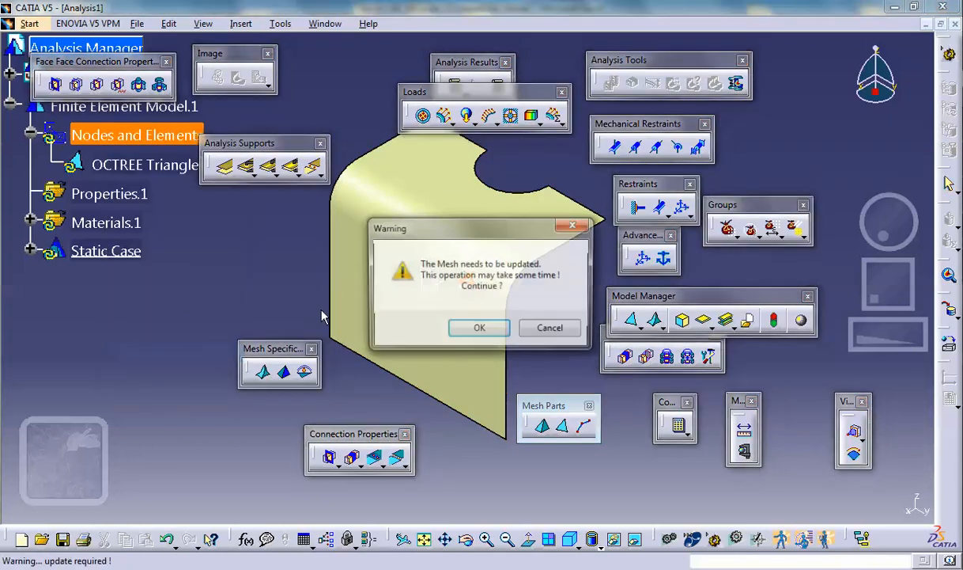
{"action": "left_click", "coordinate": [479, 328]}
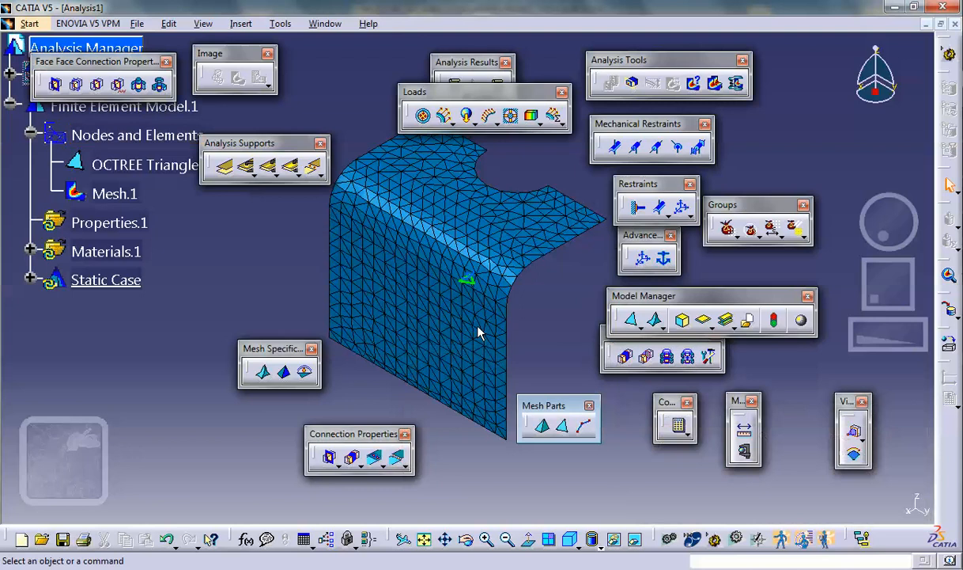
{"action": "left_click", "coordinate": [115, 193]}
{"action": "right_click", "coordinate": [115, 193]}
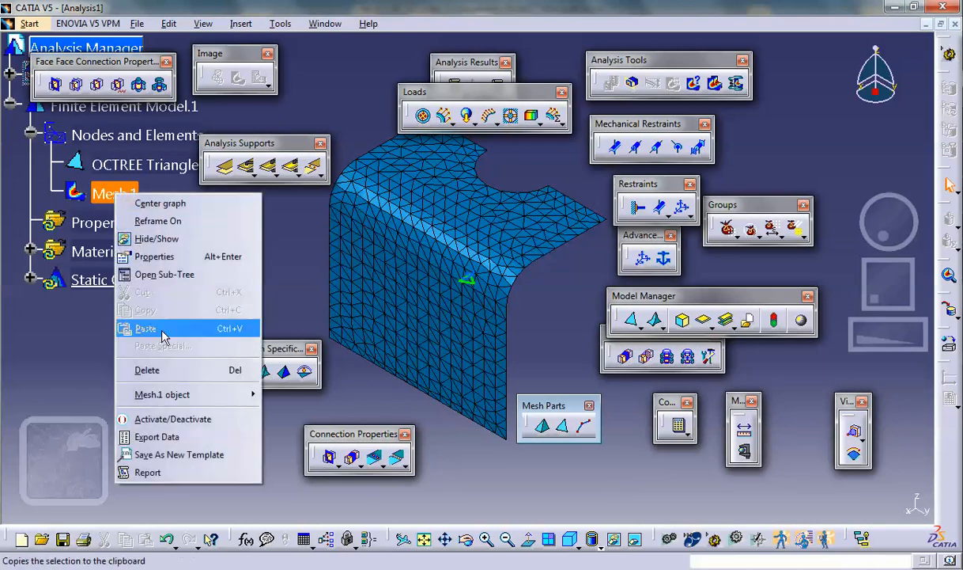
{"action": "left_click", "coordinate": [173, 418]}
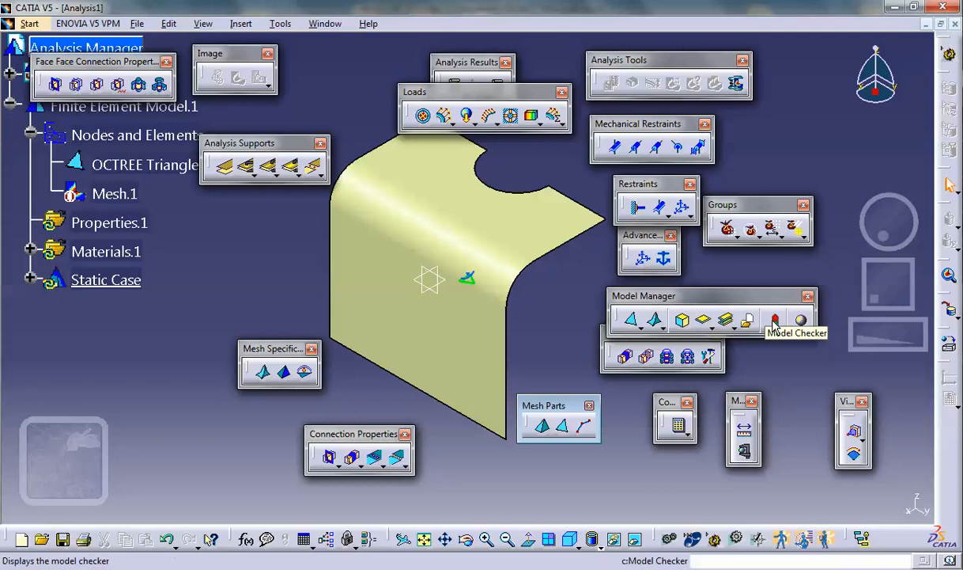
- Assign a 2D property with a thickness of 0.1in and an offset of 0in to the shell surface
{"action": "left_click", "coordinate": [704, 319]}
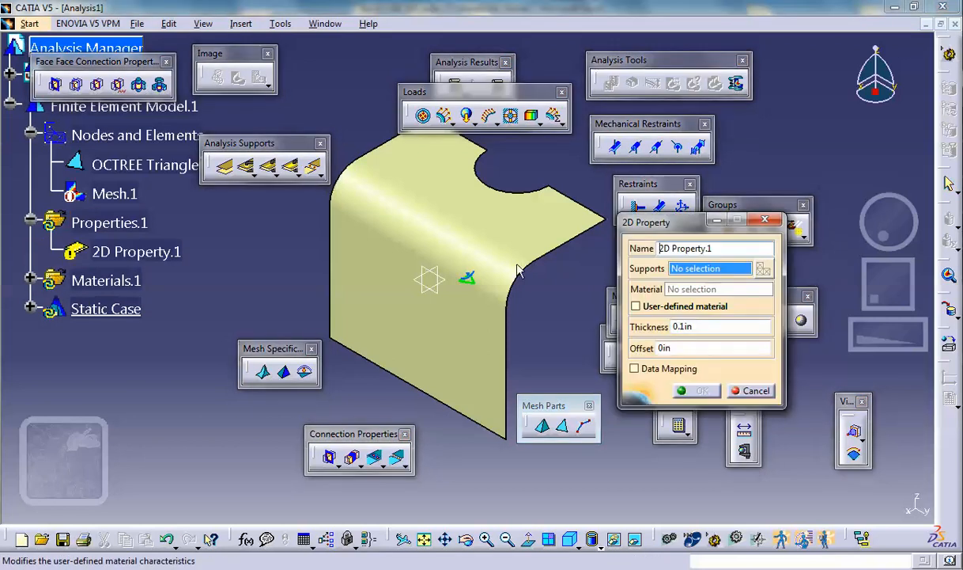
{"action": "left_click", "coordinate": [487, 249]}
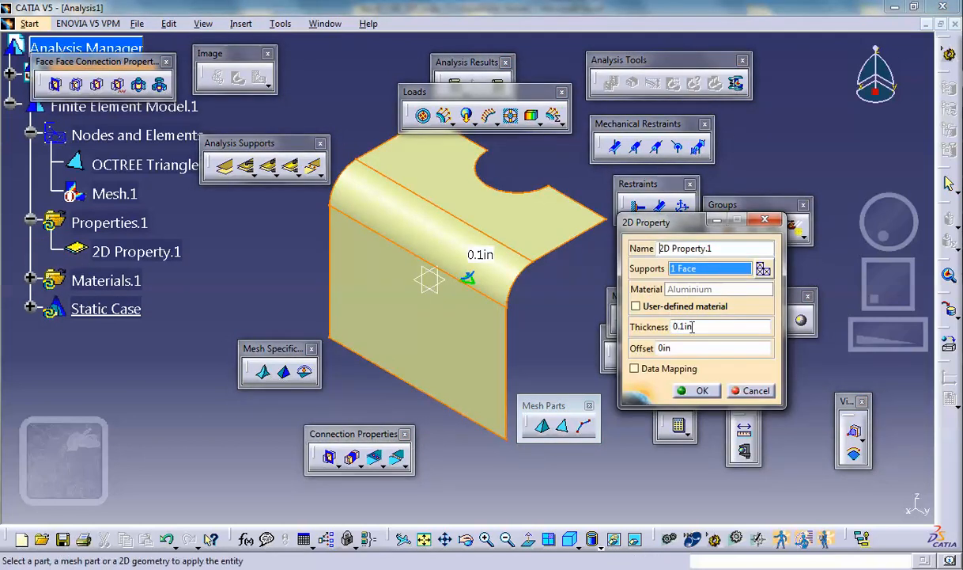
{"action": "left_click", "coordinate": [700, 391]}
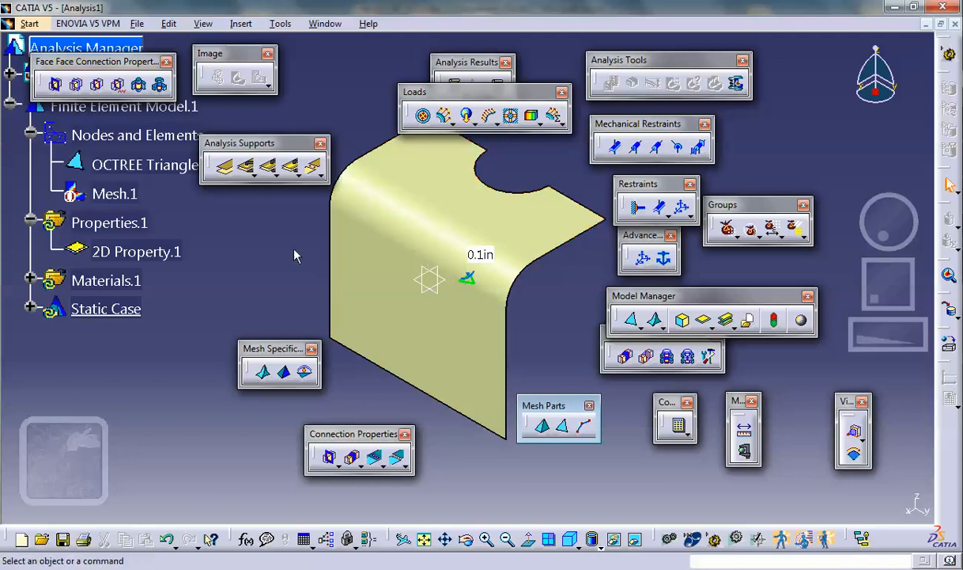
- Clamp the bottom edge of the shell's vertical side
{"action": "left_click", "coordinate": [639, 207]}
{"action": "left_click", "coordinate": [415, 387]}
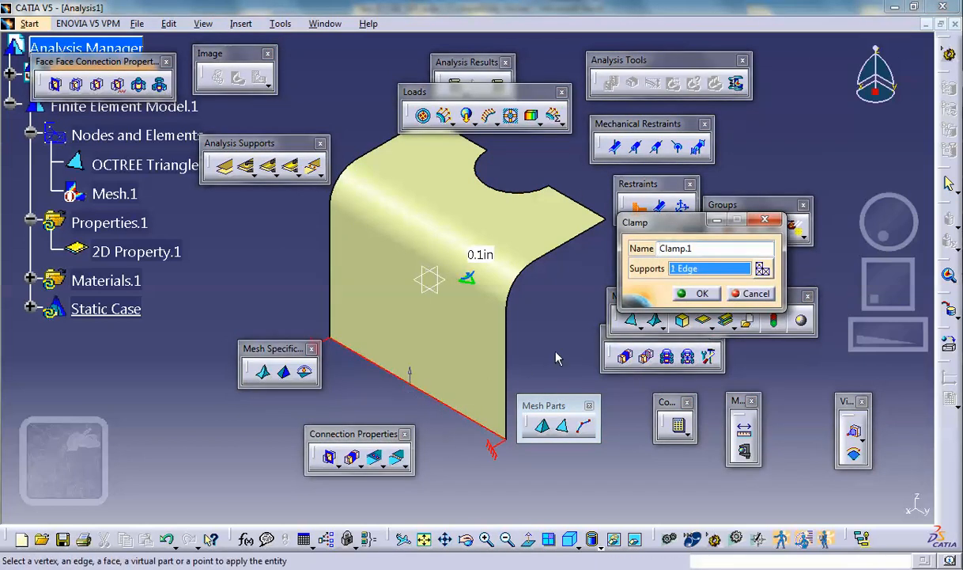
{"action": "left_click", "coordinate": [695, 293]}
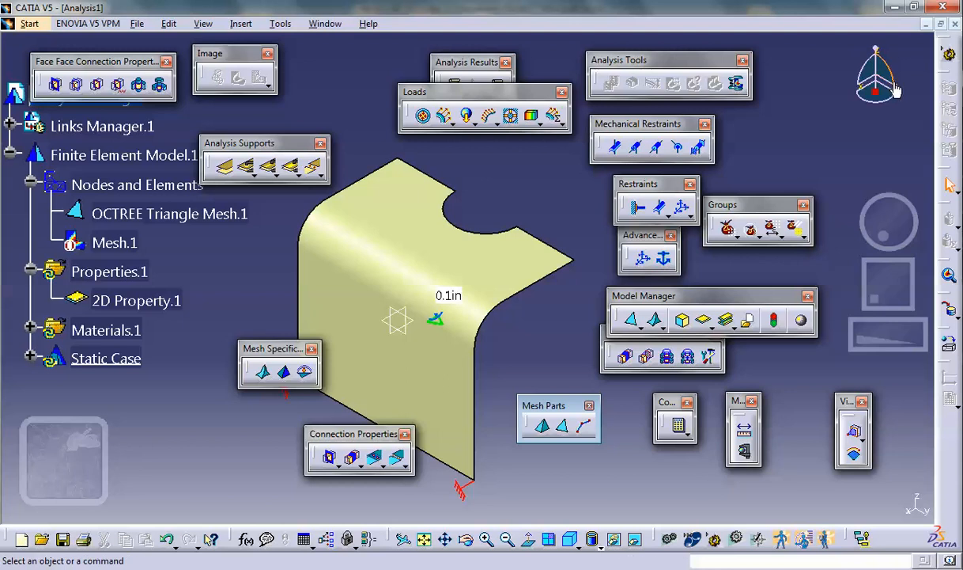
- Add a user-defined restraint on the two straight symmetry edges beside the hole, blocking translation 1, rotation 2 and rotation 3
{"action": "left_click", "coordinate": [681, 206]}
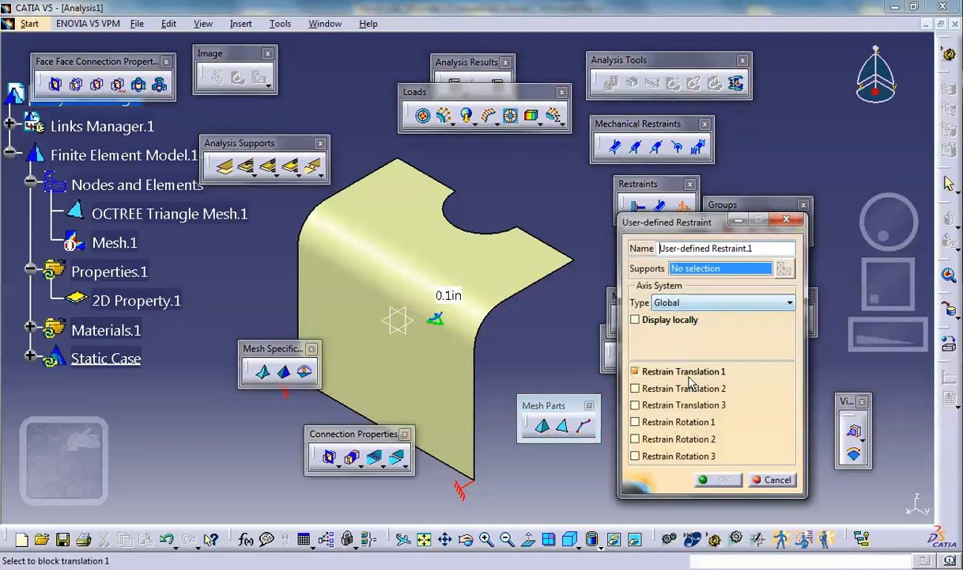
{"action": "left_click", "coordinate": [635, 372]}
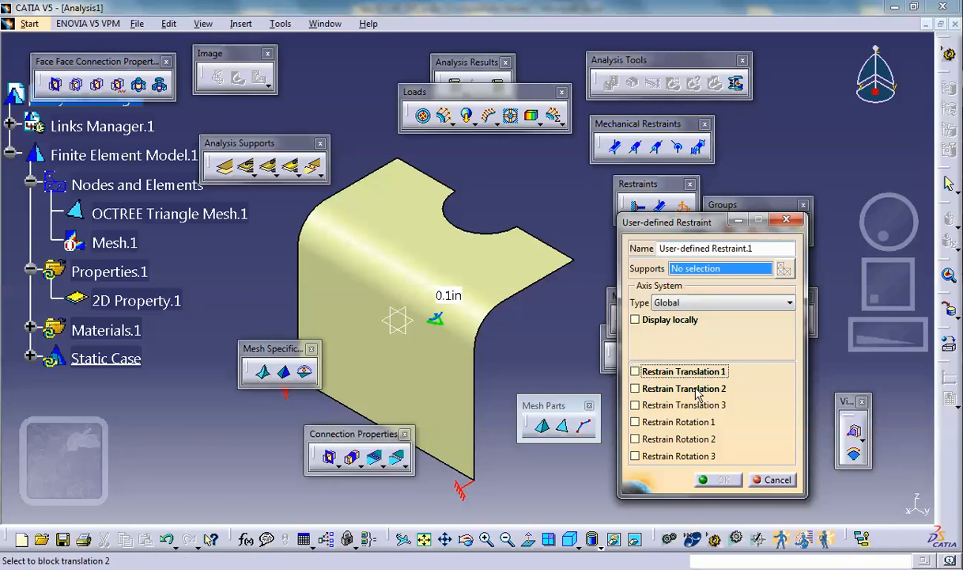
{"action": "left_click", "coordinate": [551, 245]}
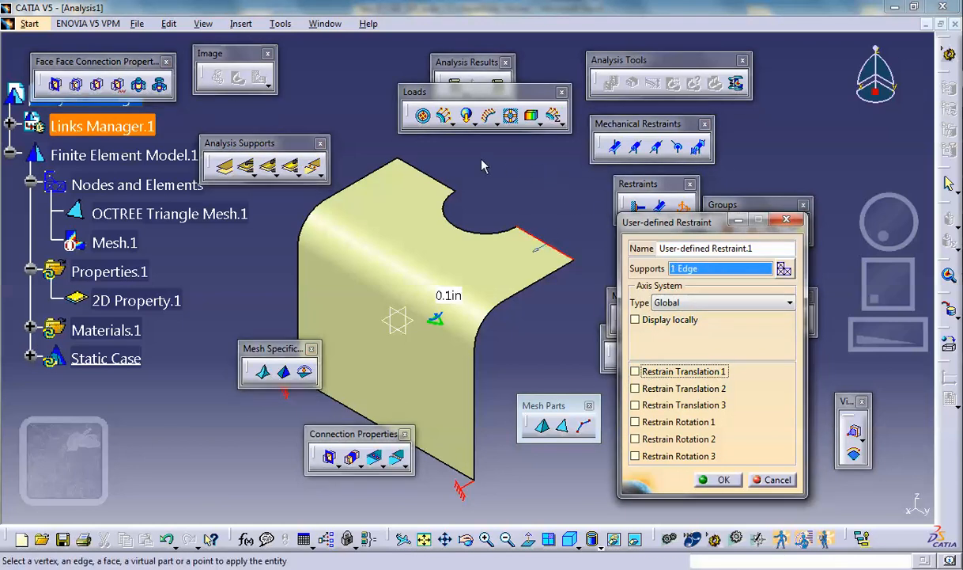
{"action": "left_click", "coordinate": [436, 184]}
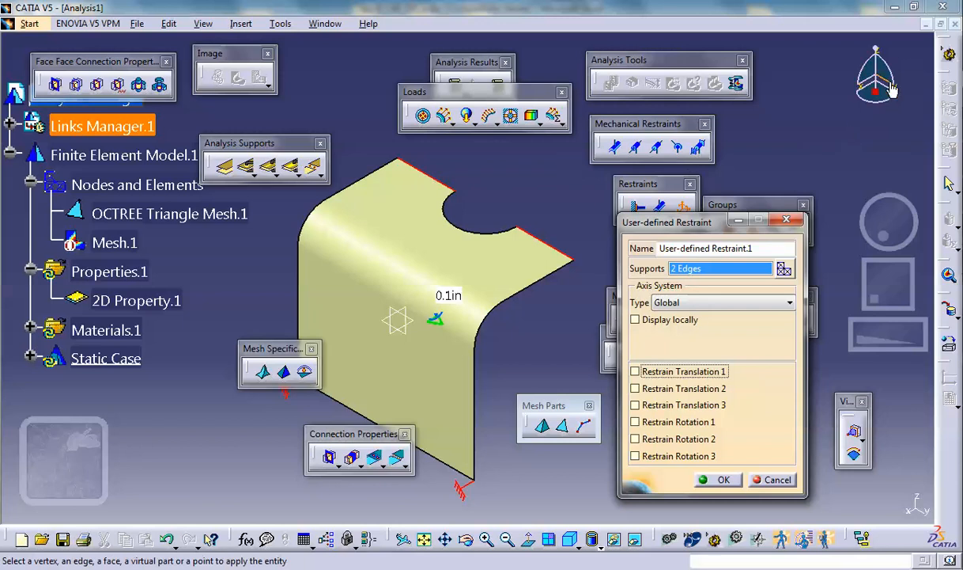
{"action": "left_click", "coordinate": [635, 372]}
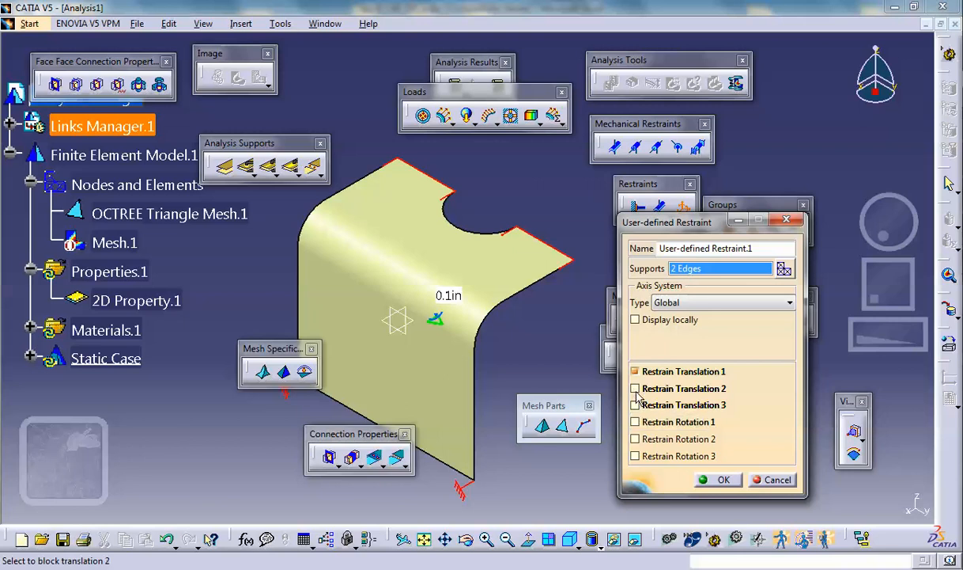
{"action": "left_click", "coordinate": [635, 439]}
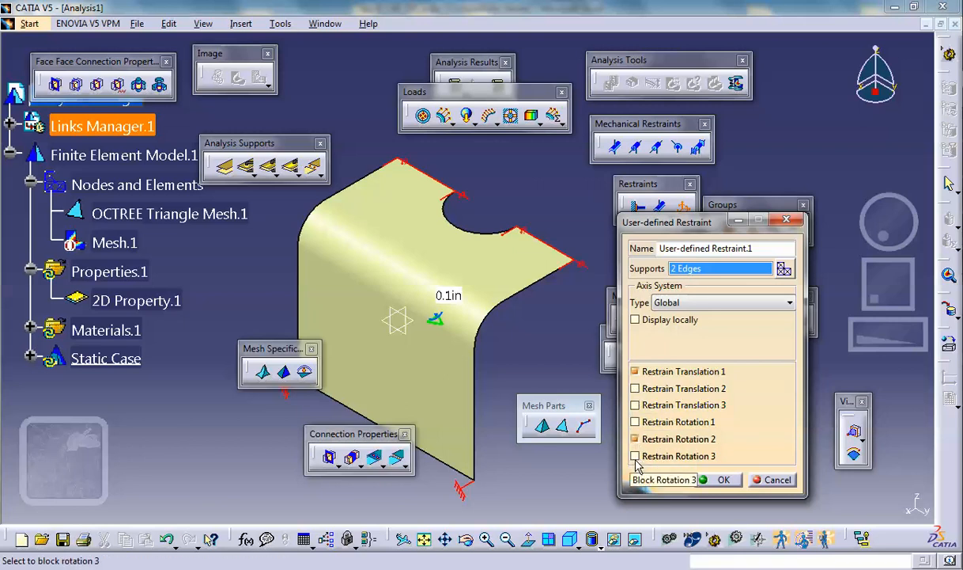
{"action": "left_click", "coordinate": [635, 456]}
{"action": "left_click", "coordinate": [723, 479]}
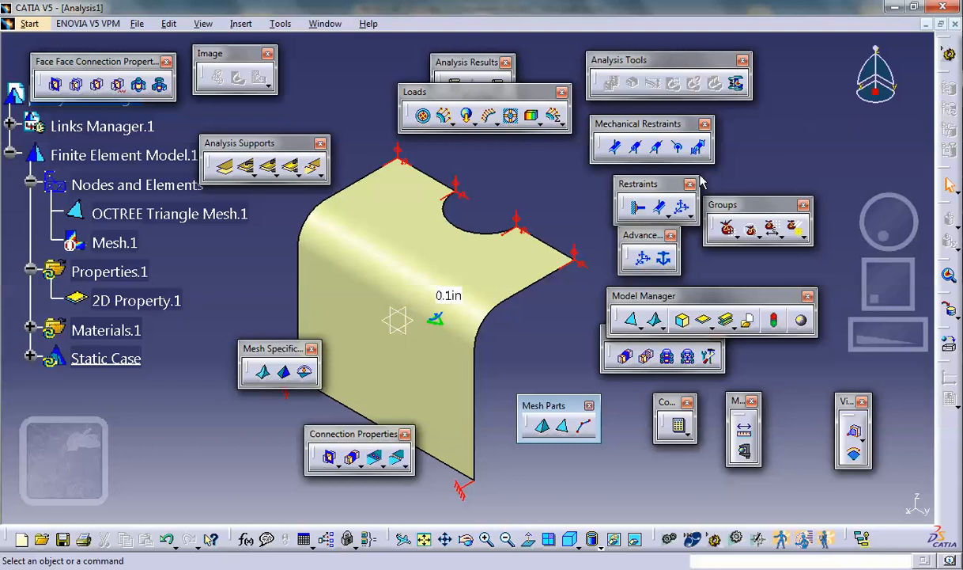
{"action": "left_click", "coordinate": [646, 263]}
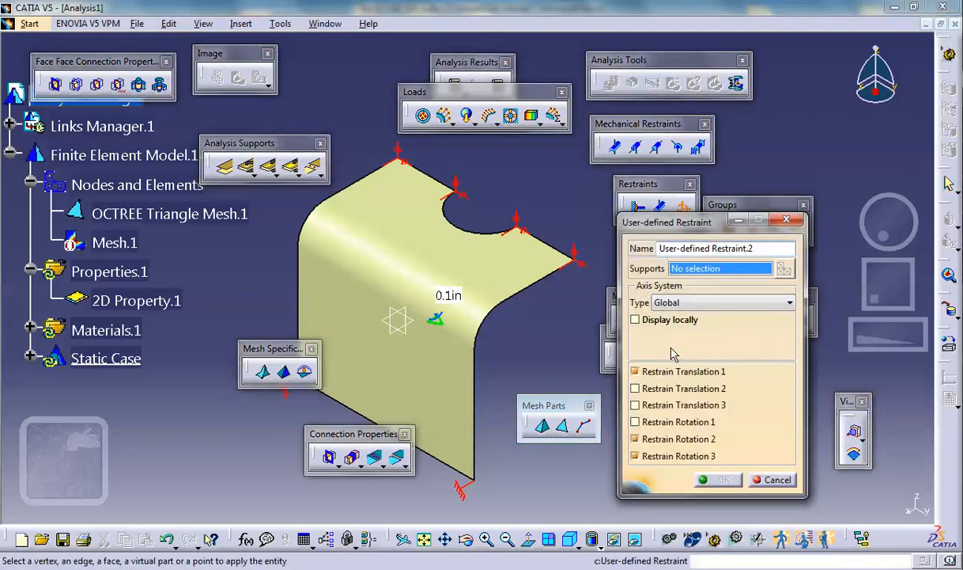
{"action": "left_click", "coordinate": [635, 438]}
{"action": "left_click", "coordinate": [636, 455]}
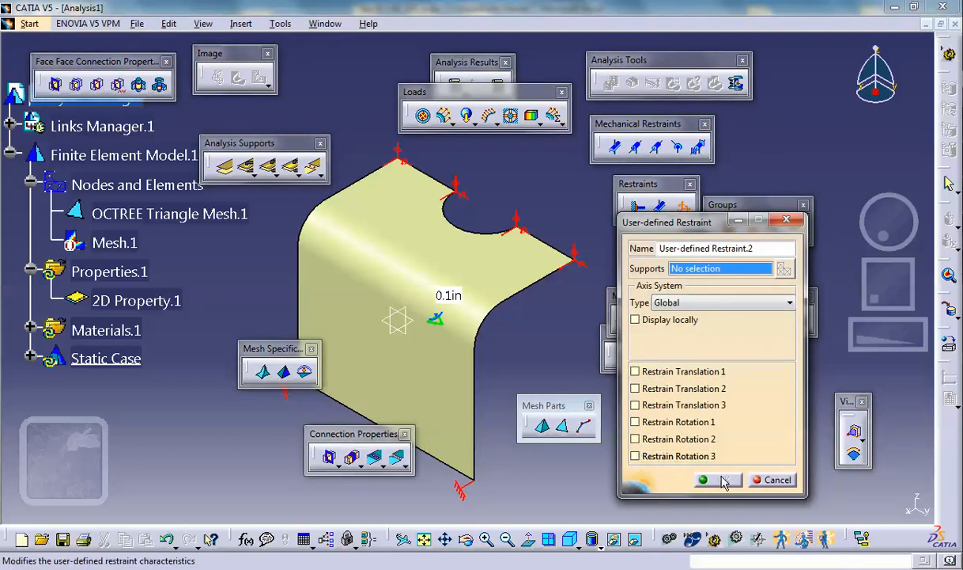
{"action": "left_click", "coordinate": [465, 232]}
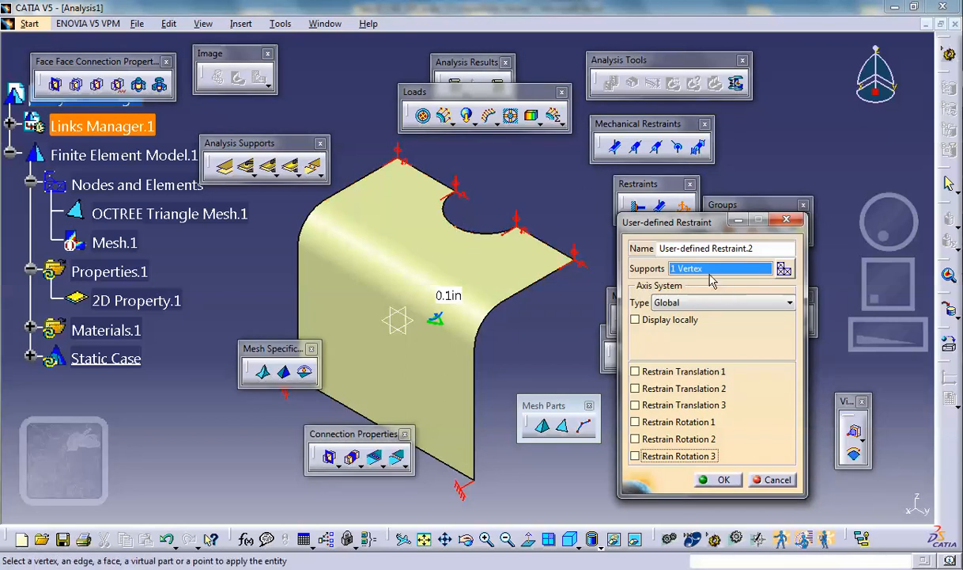
{"action": "left_click", "coordinate": [470, 232]}
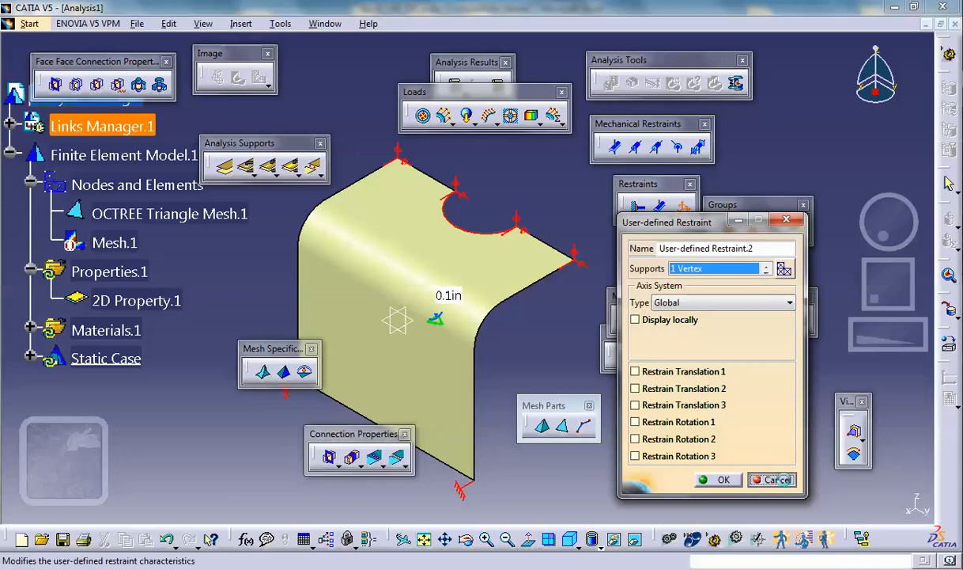
{"action": "left_click", "coordinate": [771, 480]}
- Add a user-defined restraint on the semicircular hole edge, blocking only translation 2
{"action": "left_click", "coordinate": [642, 257]}
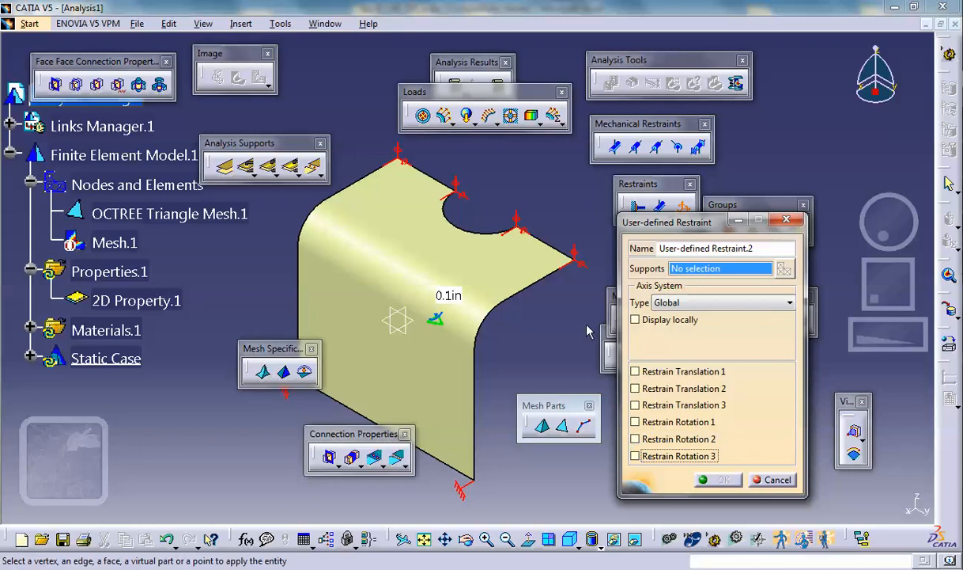
{"action": "left_click", "coordinate": [486, 234]}
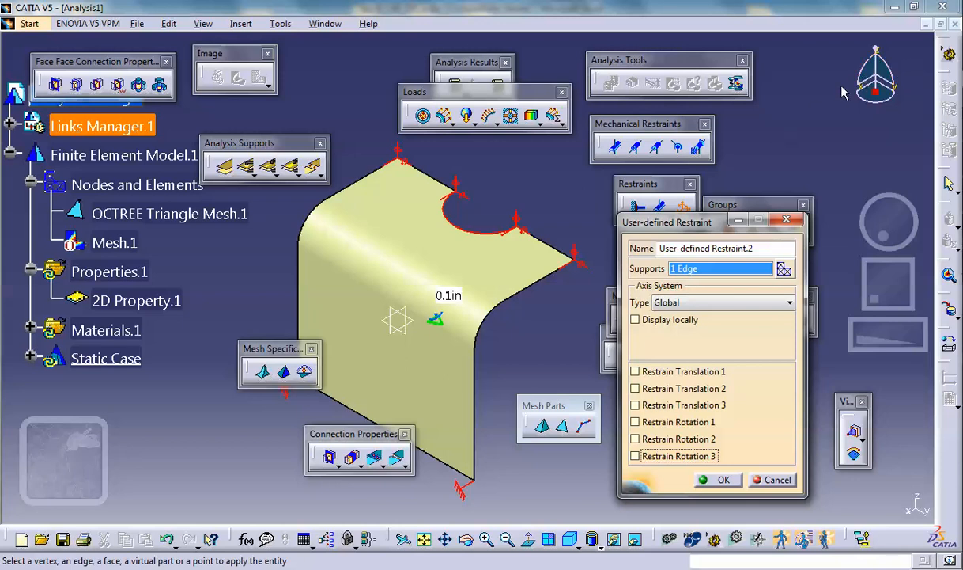
{"action": "left_click", "coordinate": [635, 389]}
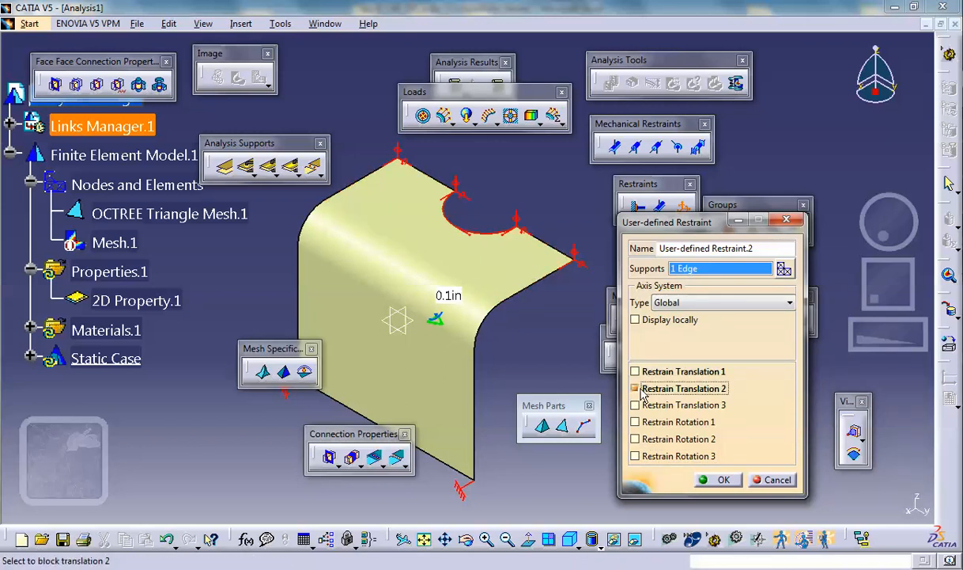
{"action": "left_click", "coordinate": [714, 480]}
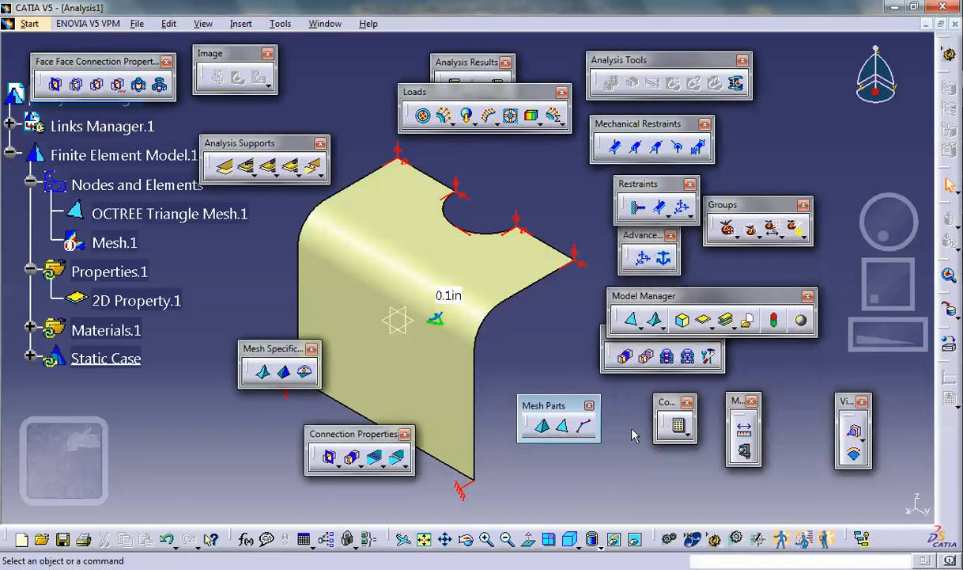
{"action": "left_click", "coordinate": [510, 115]}
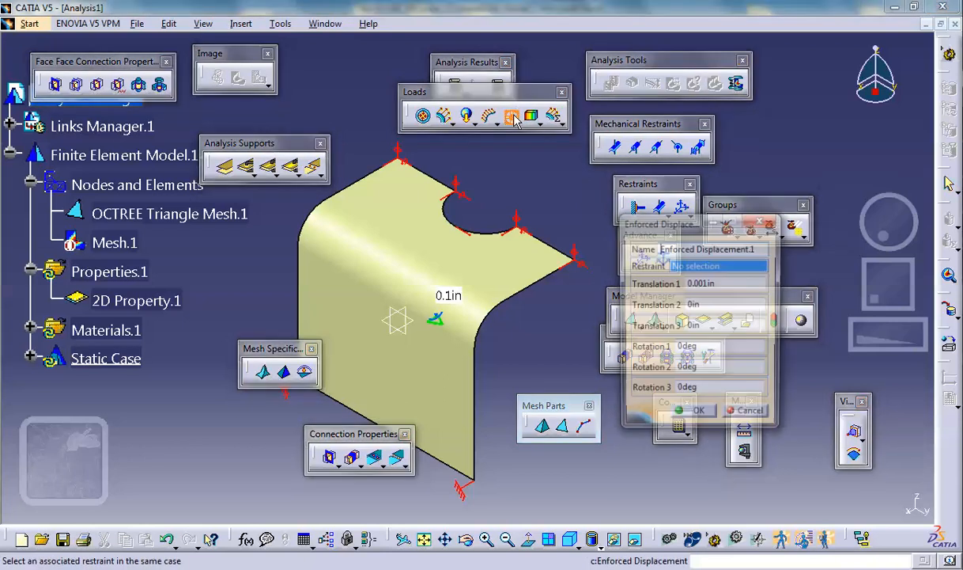
{"action": "left_click", "coordinate": [29, 355]}
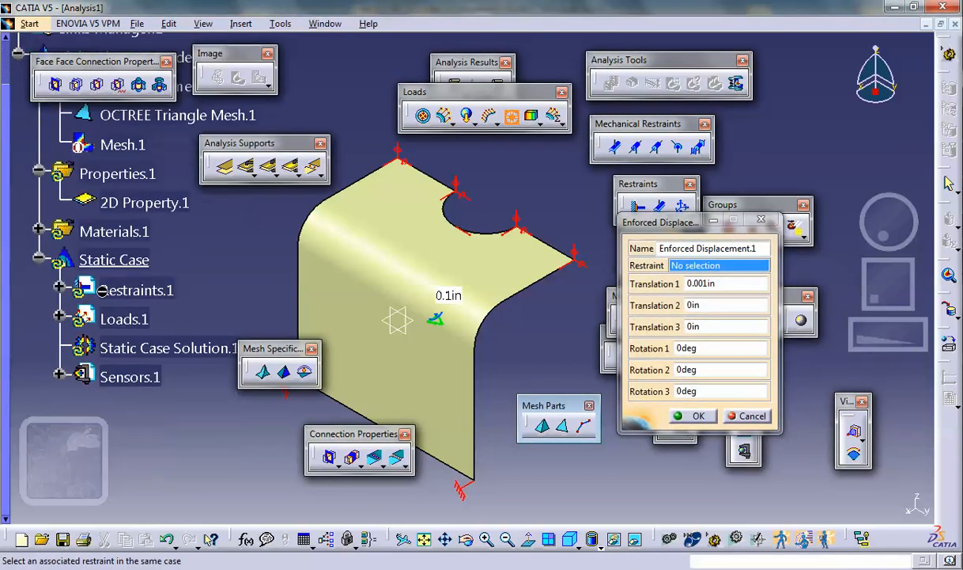
{"action": "left_click", "coordinate": [59, 286]}
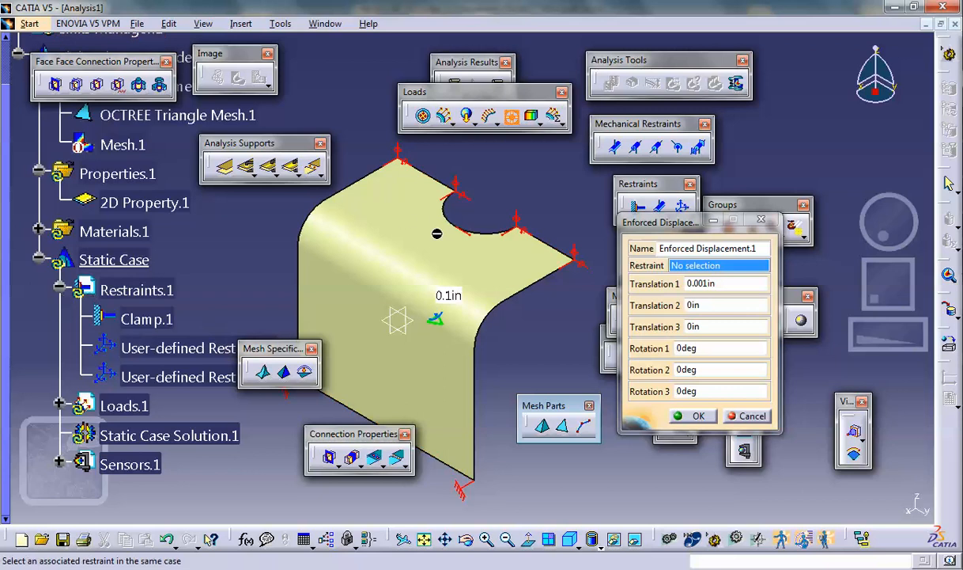
{"action": "left_click", "coordinate": [188, 378]}
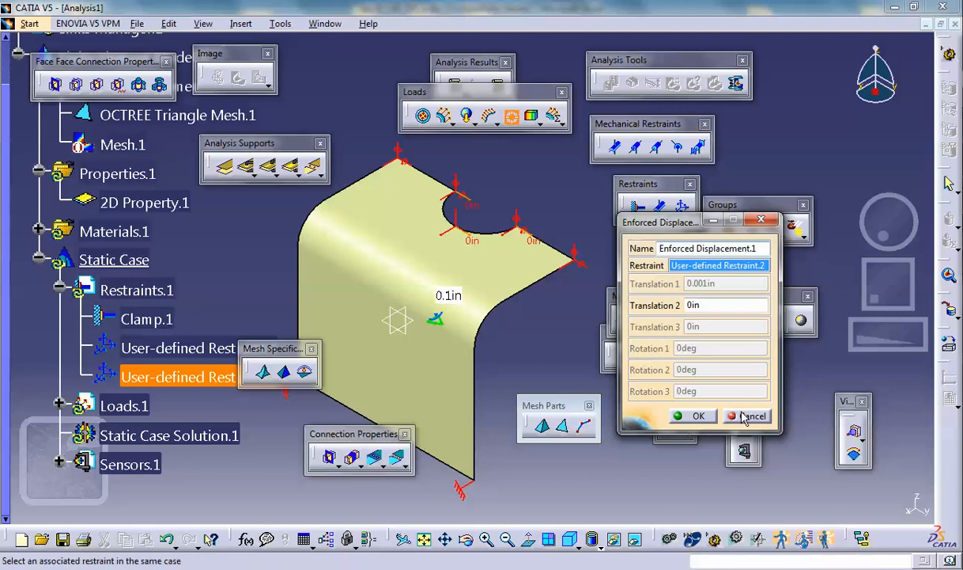
{"action": "left_click", "coordinate": [700, 415]}
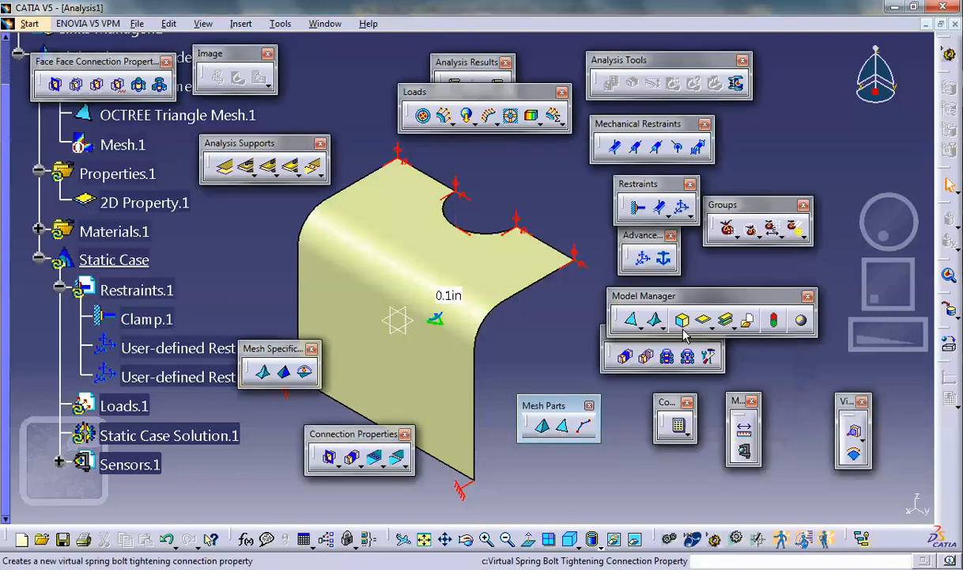
- Check the settings of the existing user-defined restraint on the semicircular hole edge
{"action": "left_click", "coordinate": [682, 208]}
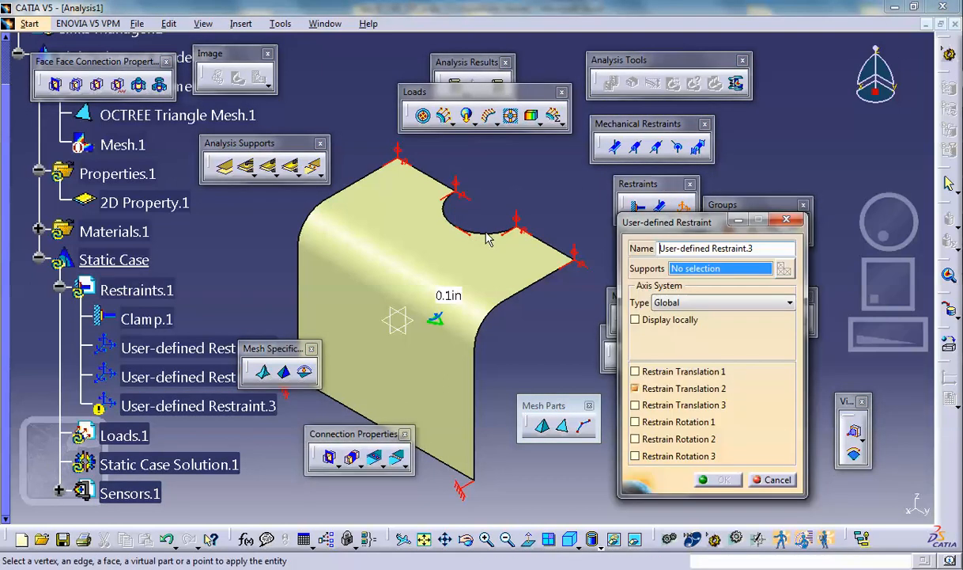
{"action": "left_click", "coordinate": [773, 479]}
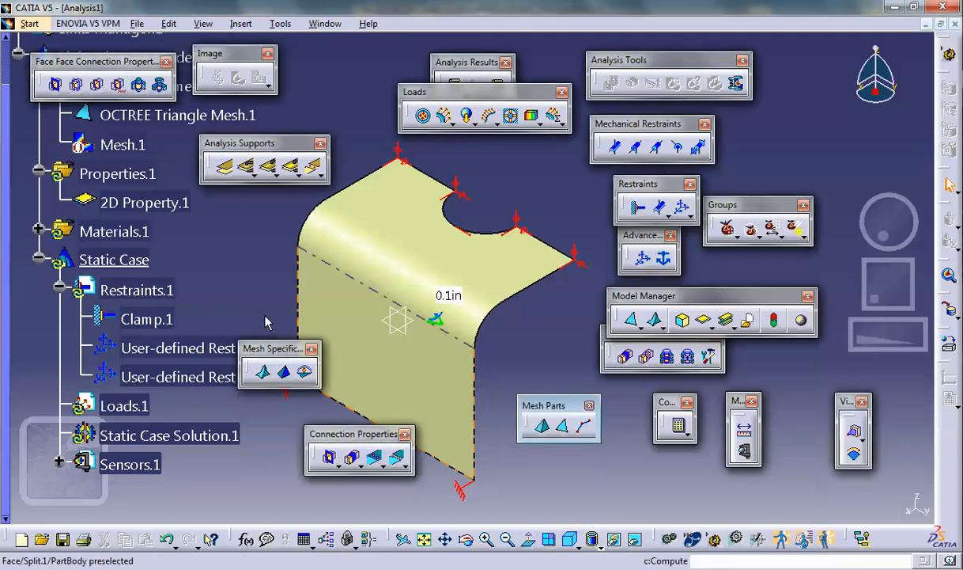
{"action": "double_click", "coordinate": [182, 376]}
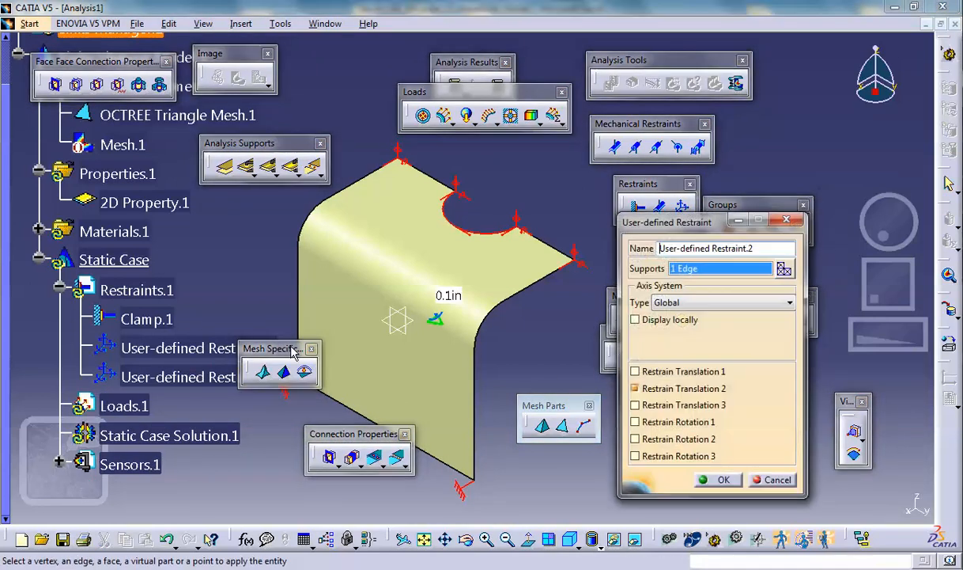
{"action": "left_click", "coordinate": [773, 479]}
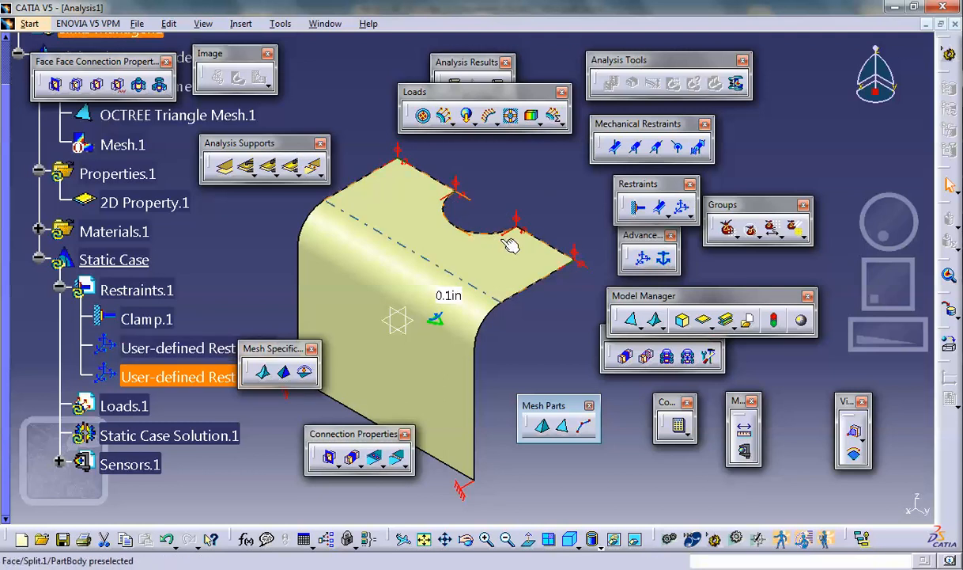
- Create an enforced displacement without a selected restraint, setting translation 1 to 0in and translation 2 to 0.001in
{"action": "left_click", "coordinate": [511, 115]}
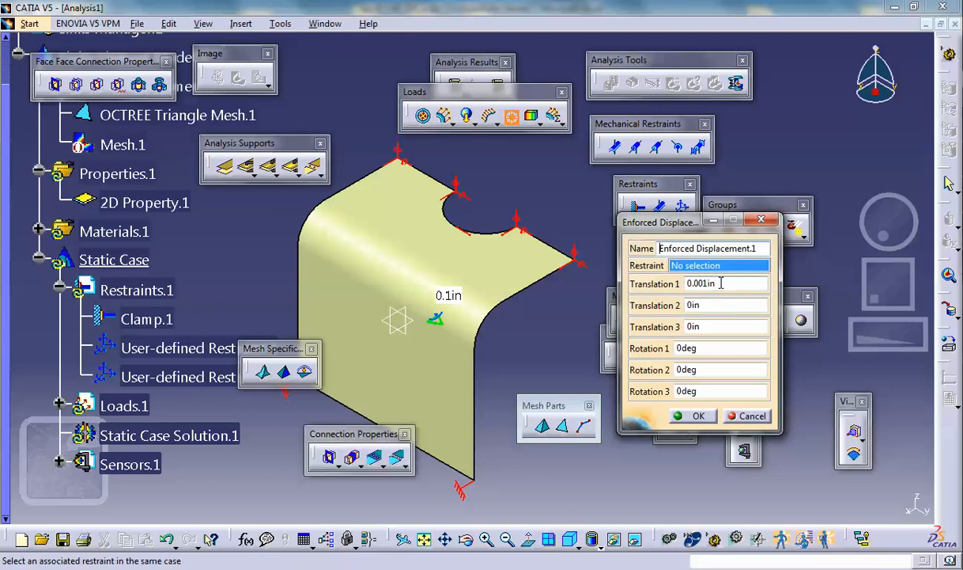
{"action": "left_click_drag", "start_coordinate": [721, 282], "coordinate": [686, 277]}
{"action": "type", "text": "0"}
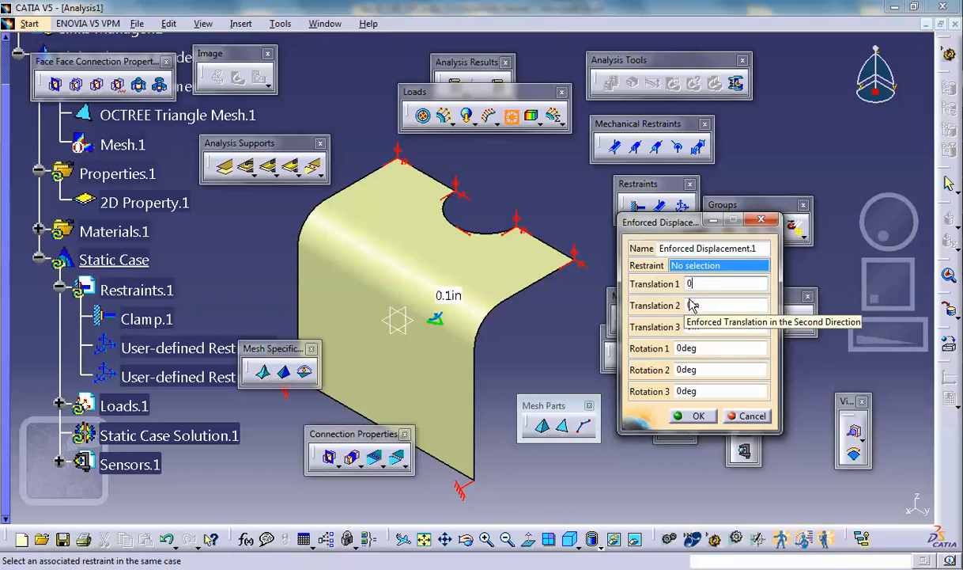
{"action": "left_click", "coordinate": [685, 308]}
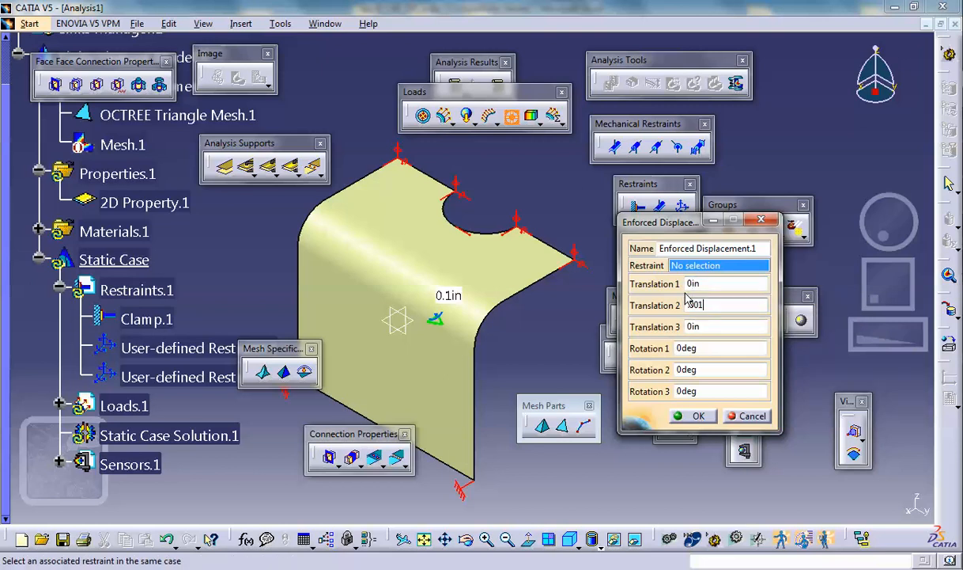
{"action": "type", "text": ".001"}
{"action": "left_click", "coordinate": [688, 415]}
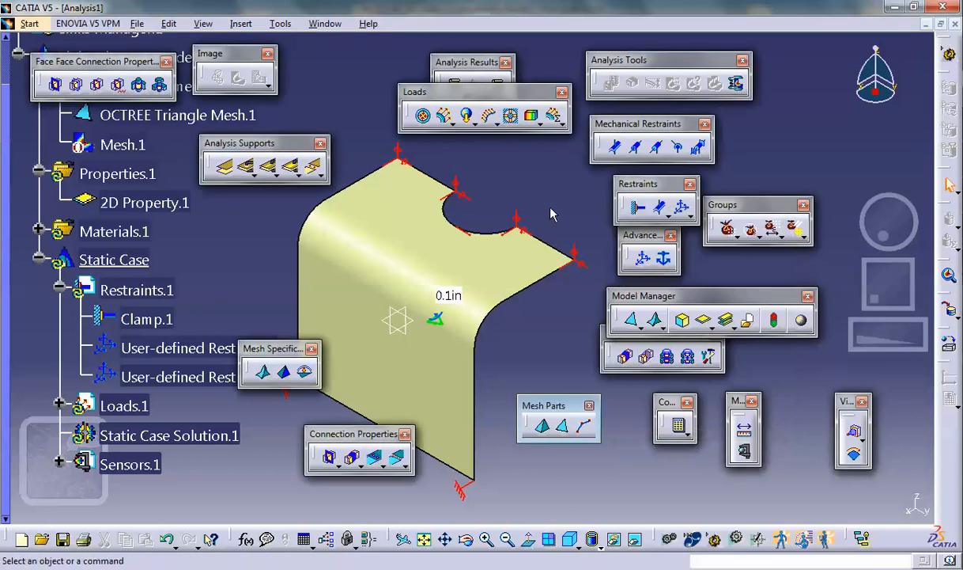
- Try to compute the static analysis, declining to continue at the computation resources estimate
{"action": "middle_click_drag", "start_coordinate": [552, 194], "coordinate": [548, 218]}
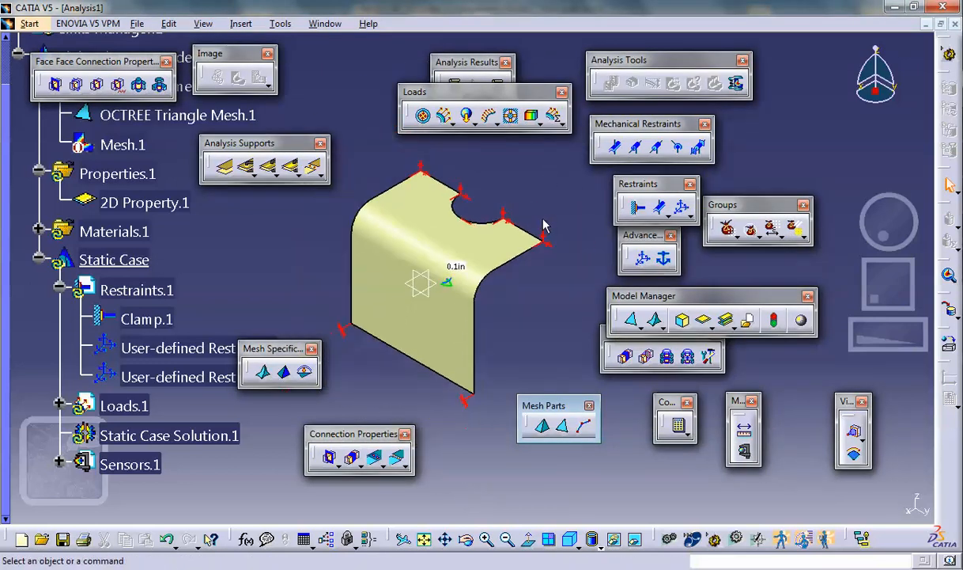
{"action": "left_click", "coordinate": [678, 426]}
{"action": "left_click", "coordinate": [470, 352]}
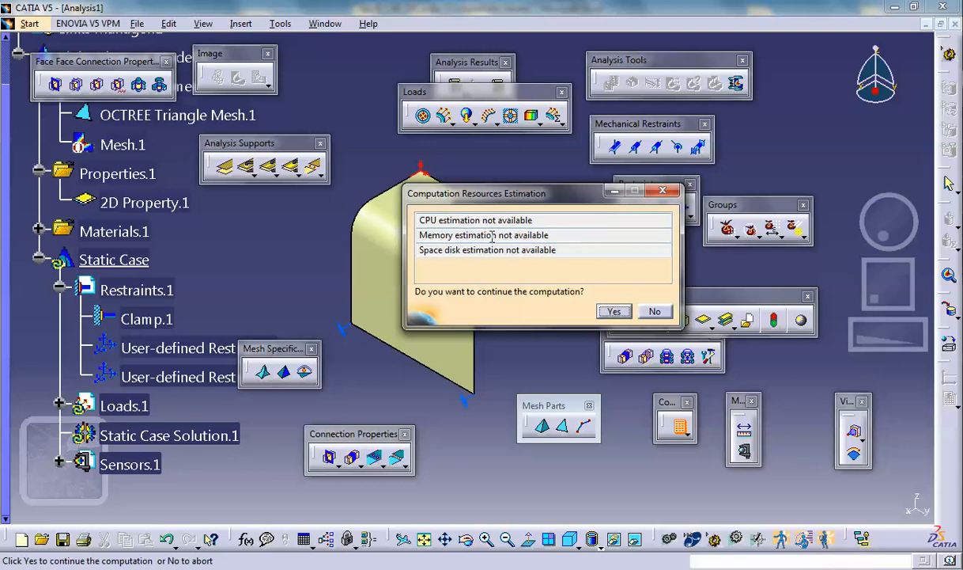
{"action": "left_click", "coordinate": [655, 311]}
- Examine the enforced displacement's restraint selection and values under the static case loads
{"action": "scroll", "coordinate": [284, 242], "scroll_direction": "down", "scroll_amount": 5}
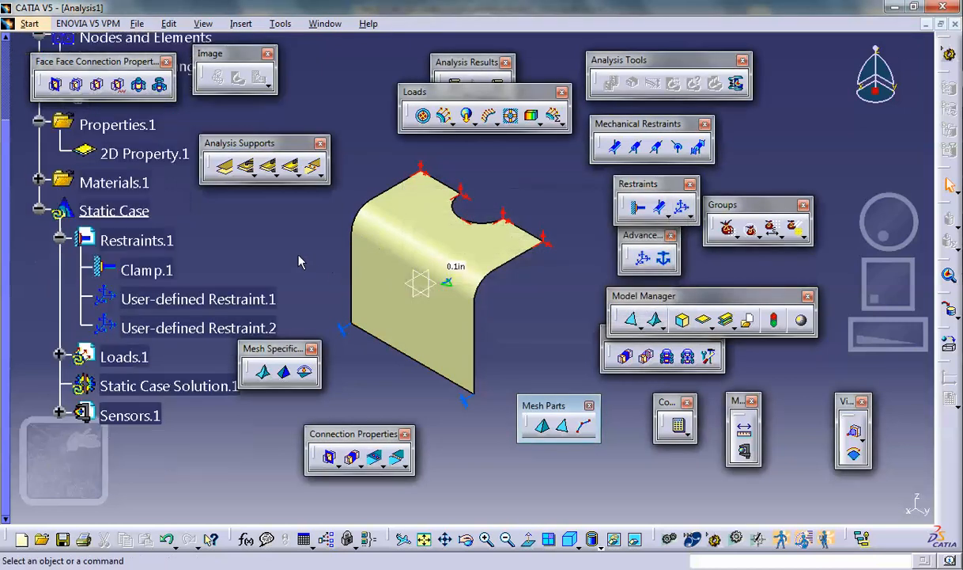
{"action": "left_click", "coordinate": [58, 254]}
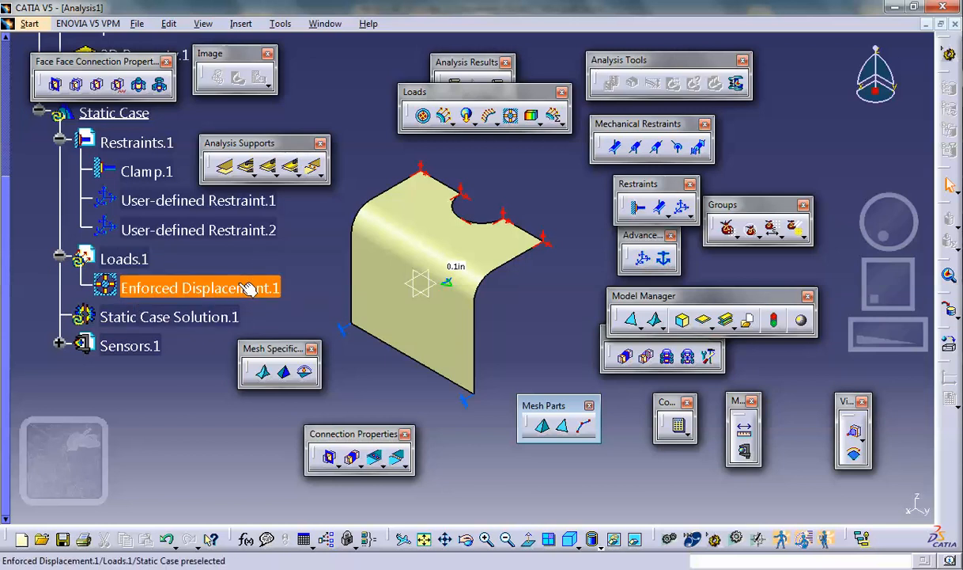
{"action": "double_click", "coordinate": [248, 288]}
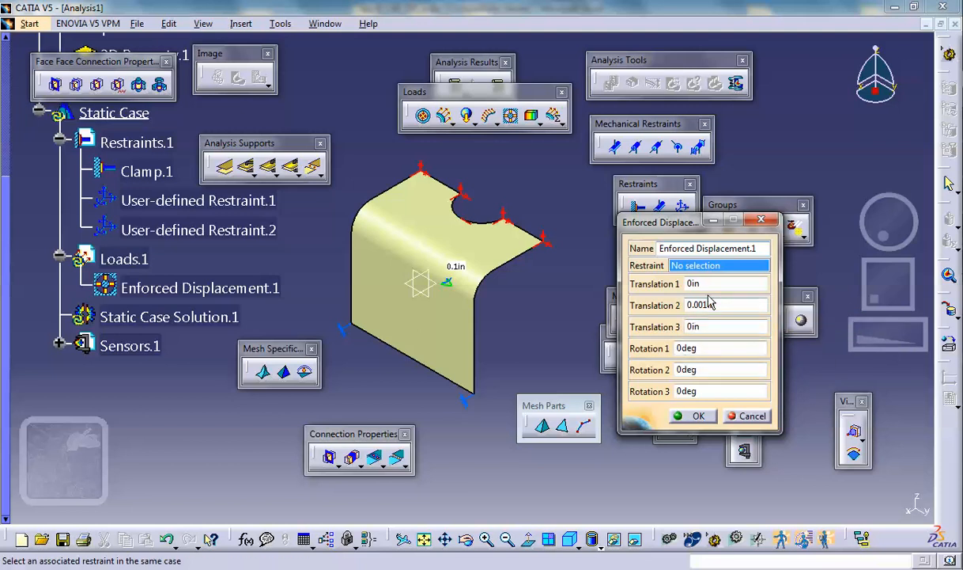
{"action": "left_click", "coordinate": [746, 415]}
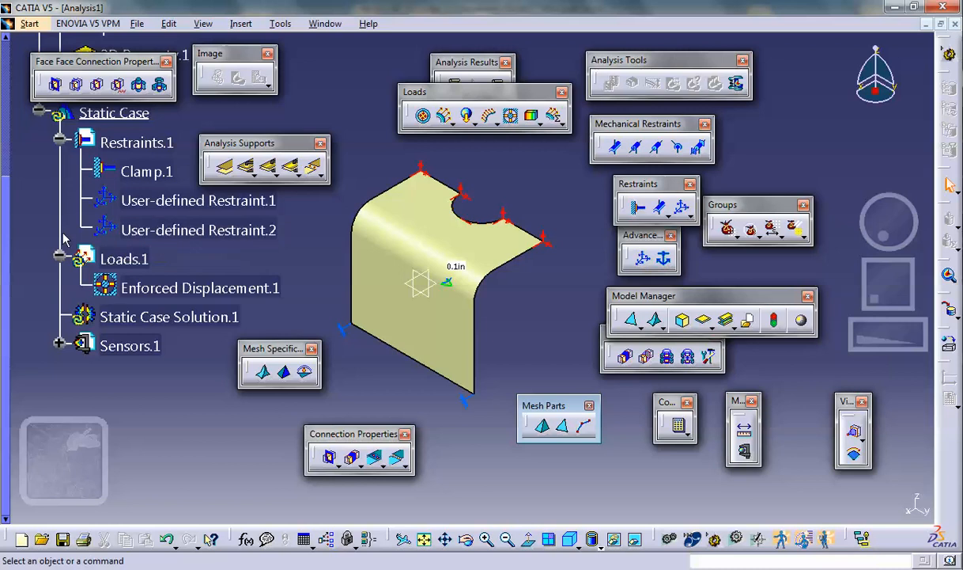
- Delete the user-defined restraint on the semicircular hole edge and the enforced displacement from the static case
{"action": "scroll", "coordinate": [43, 215], "scroll_direction": "up", "scroll_amount": 5}
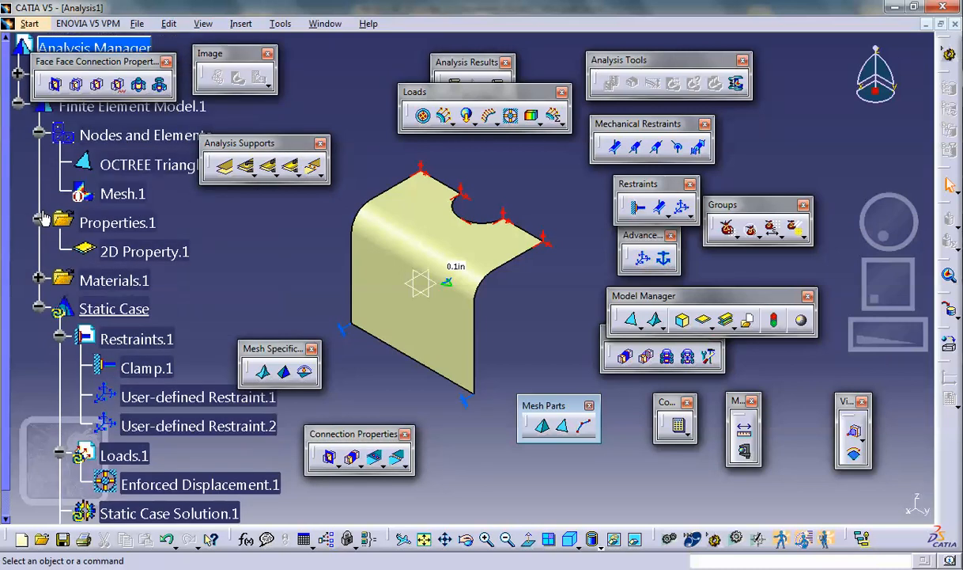
{"action": "scroll", "coordinate": [43, 220], "scroll_direction": "down", "scroll_amount": 5}
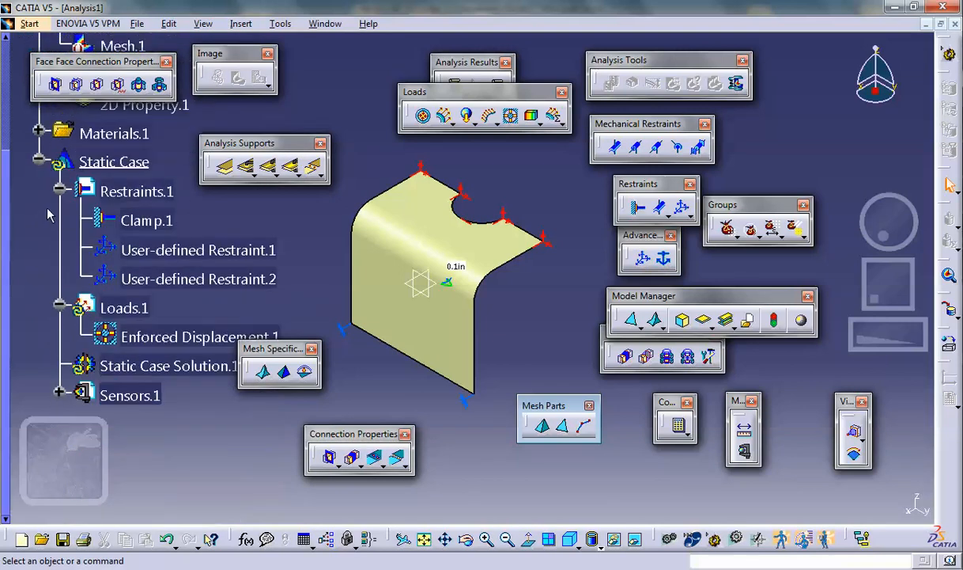
{"action": "right_click", "coordinate": [180, 287]}
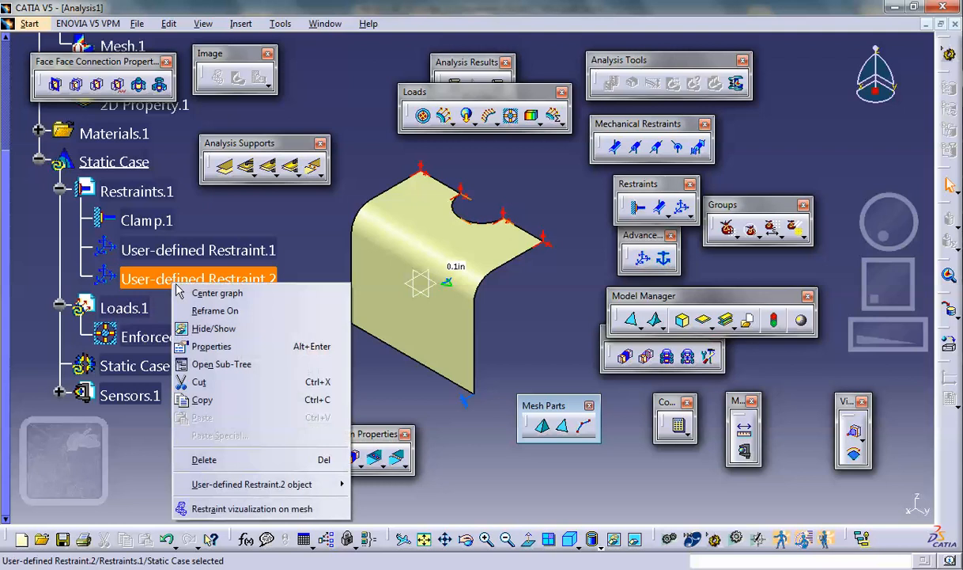
{"action": "left_click", "coordinate": [204, 457]}
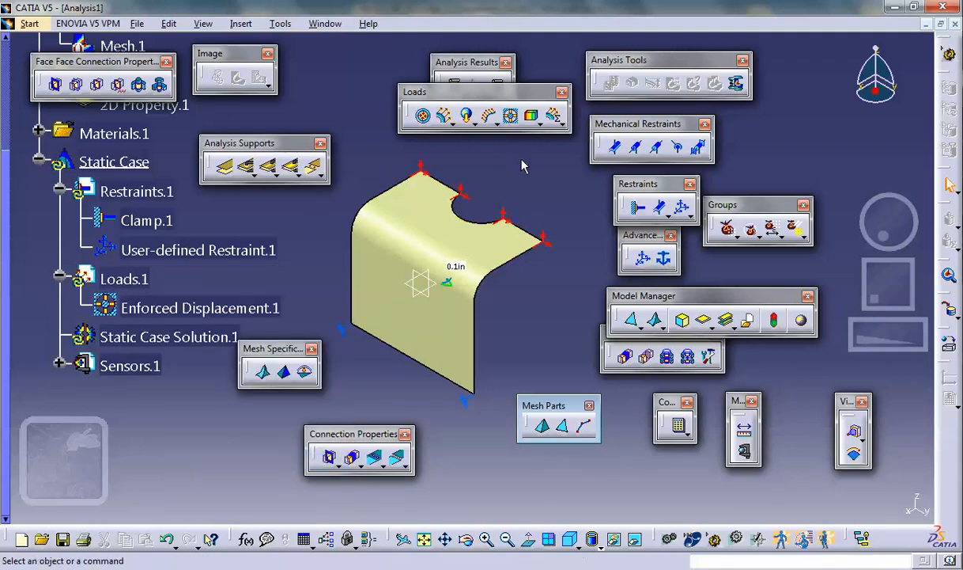
{"action": "right_click", "coordinate": [224, 311]}
{"action": "left_click", "coordinate": [242, 482]}
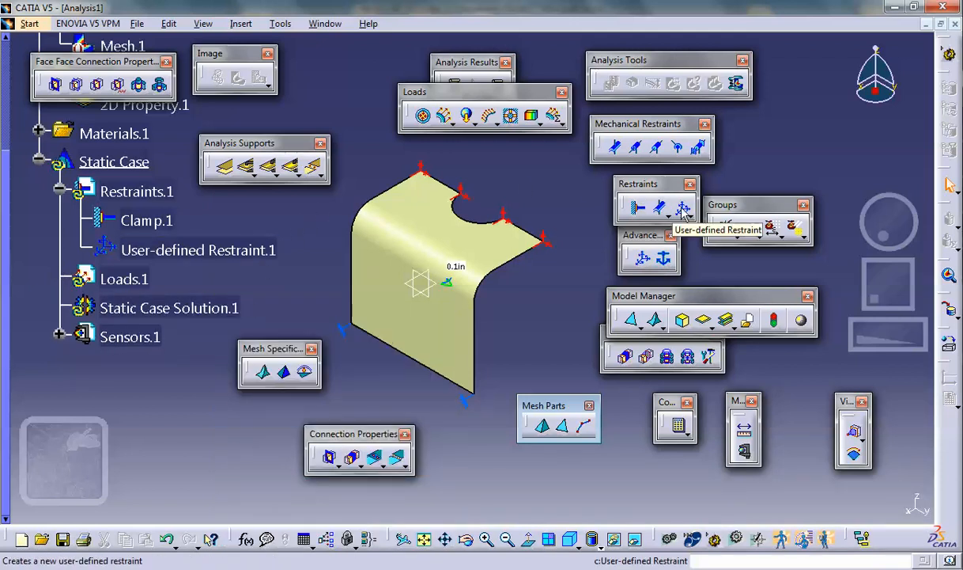
- Add a new user-defined restraint on the semicircular hole edge, blocking only translation 2
{"action": "left_click", "coordinate": [682, 209]}
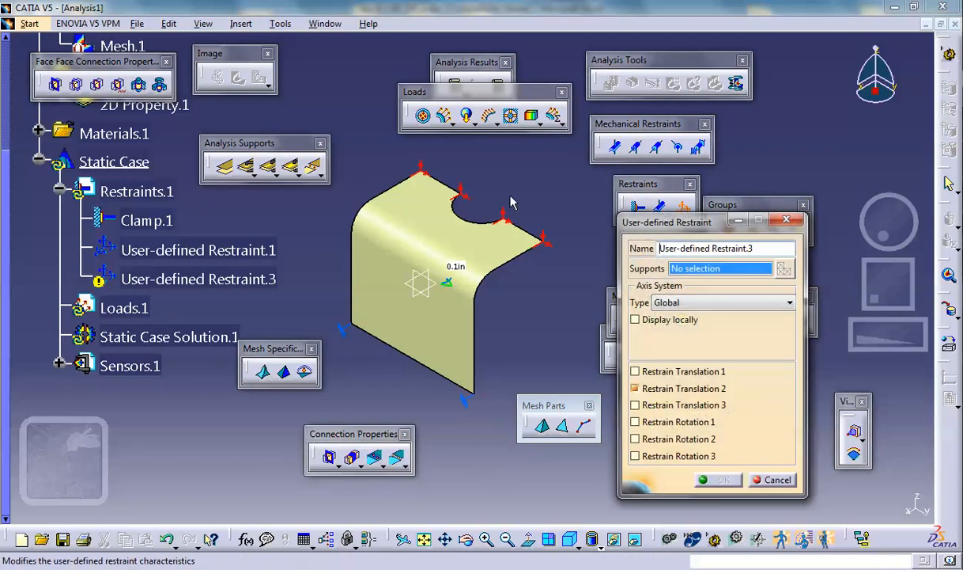
{"action": "left_click", "coordinate": [484, 221]}
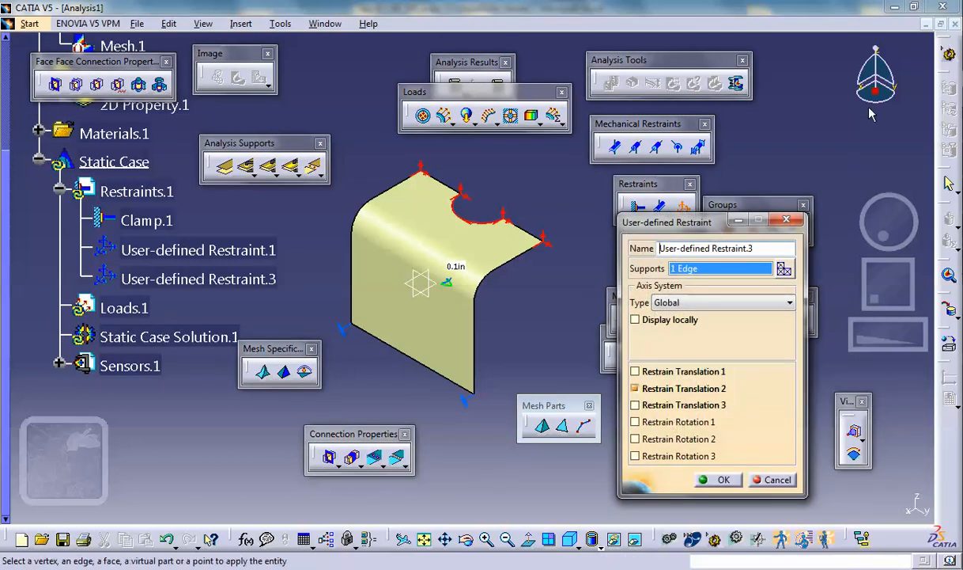
{"action": "left_click", "coordinate": [716, 479]}
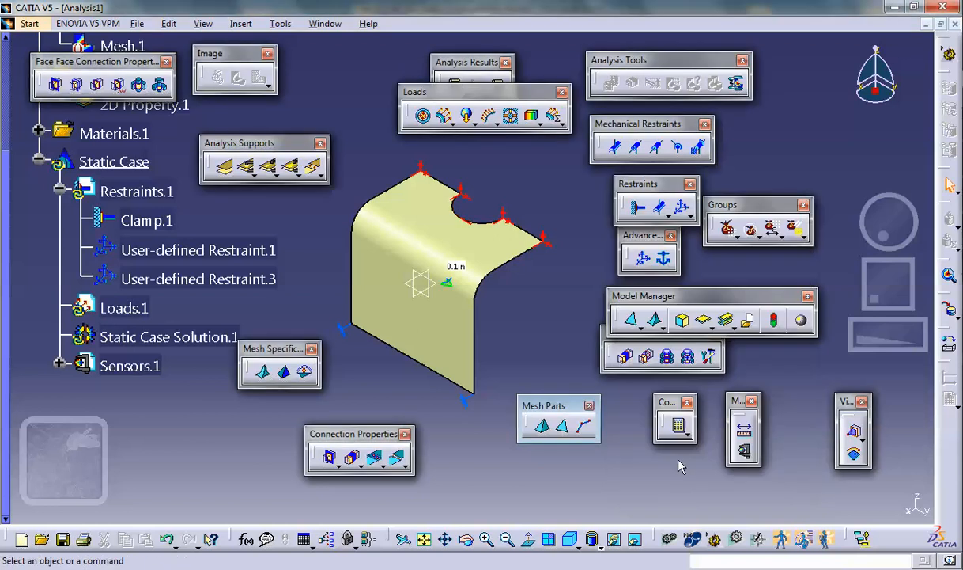
- Apply an enforced displacement of 0.001in in translation 2 to the new user-defined restraint on the hole edge
{"action": "left_click", "coordinate": [512, 116]}
{"action": "left_click", "coordinate": [189, 279]}
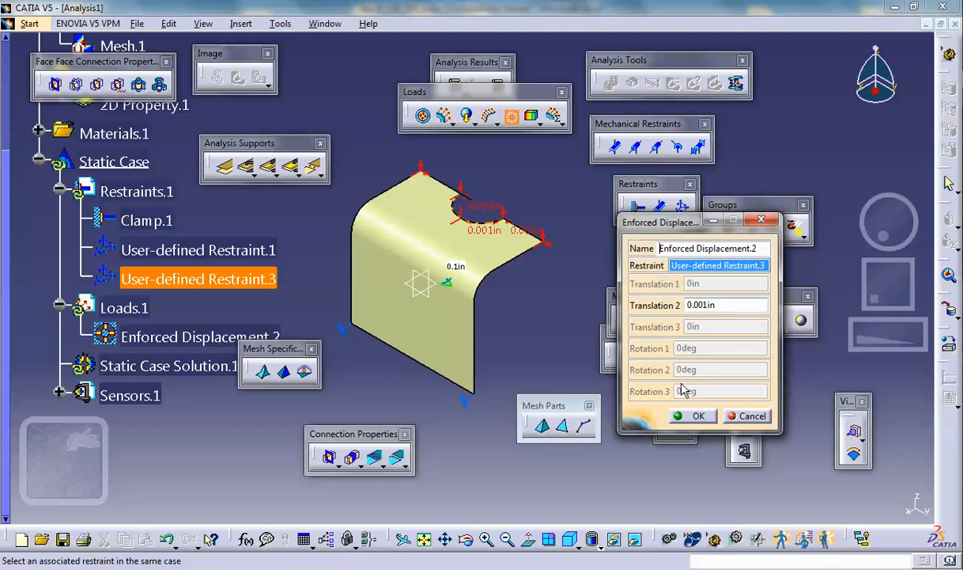
{"action": "left_click", "coordinate": [696, 417]}
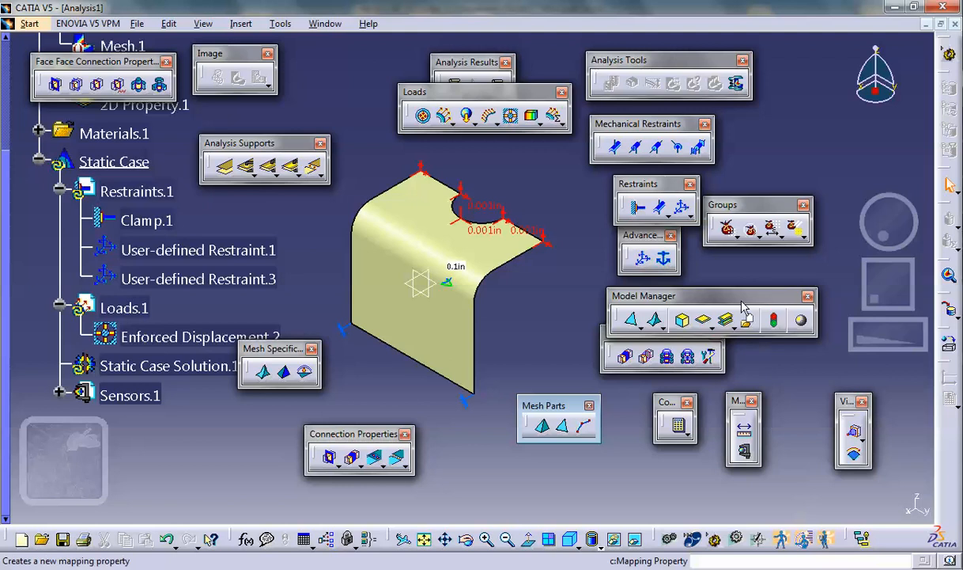
- Compute the static analysis, accepting the computation resources estimate
{"action": "left_click", "coordinate": [678, 425]}
{"action": "left_click", "coordinate": [485, 355]}
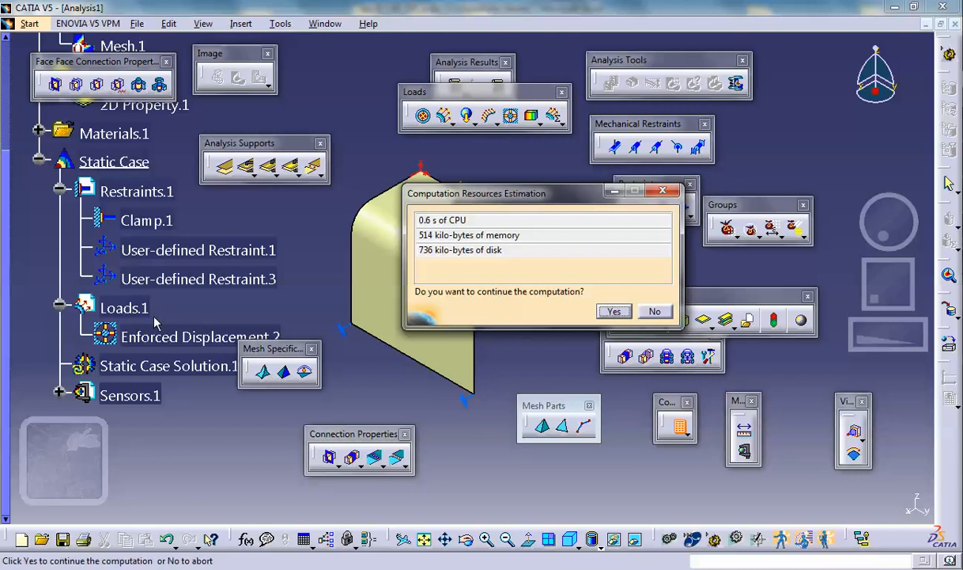
{"action": "left_click", "coordinate": [614, 311]}
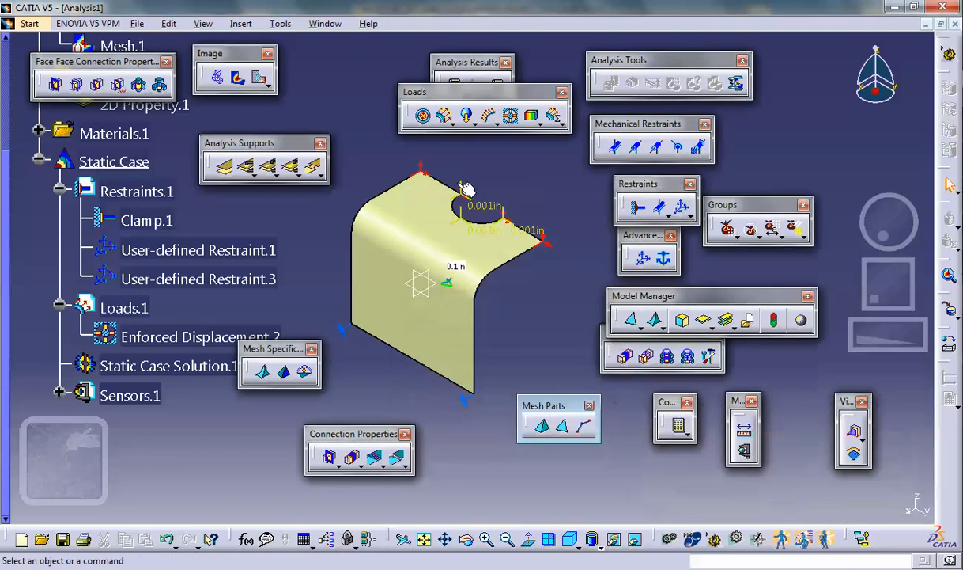
- Display the deformed mesh of the static case solution and inspect the bent shell from the side
{"action": "left_click", "coordinate": [216, 77]}
{"action": "middle_click_drag", "start_coordinate": [479, 342], "coordinate": [326, 230]}
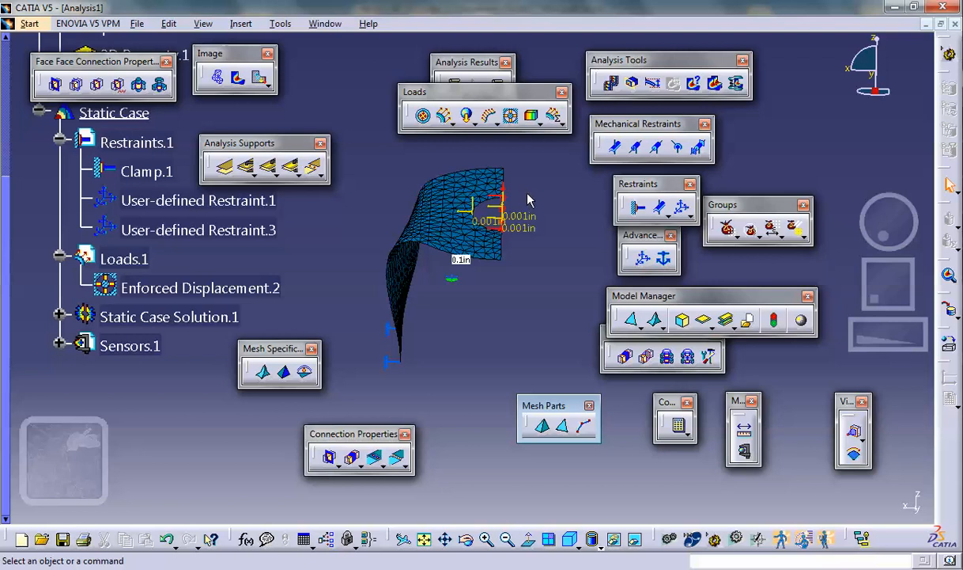
{"action": "middle_click_drag", "start_coordinate": [467, 331], "coordinate": [543, 321]}
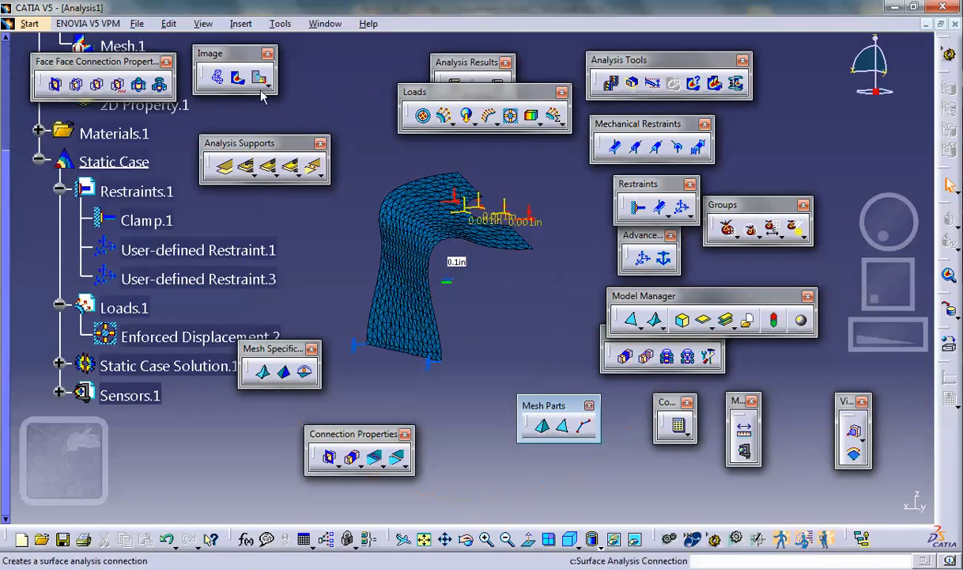
- Display the Von Mises stress of the static case in shading with material mode and play its animation
{"action": "left_click", "coordinate": [238, 76]}
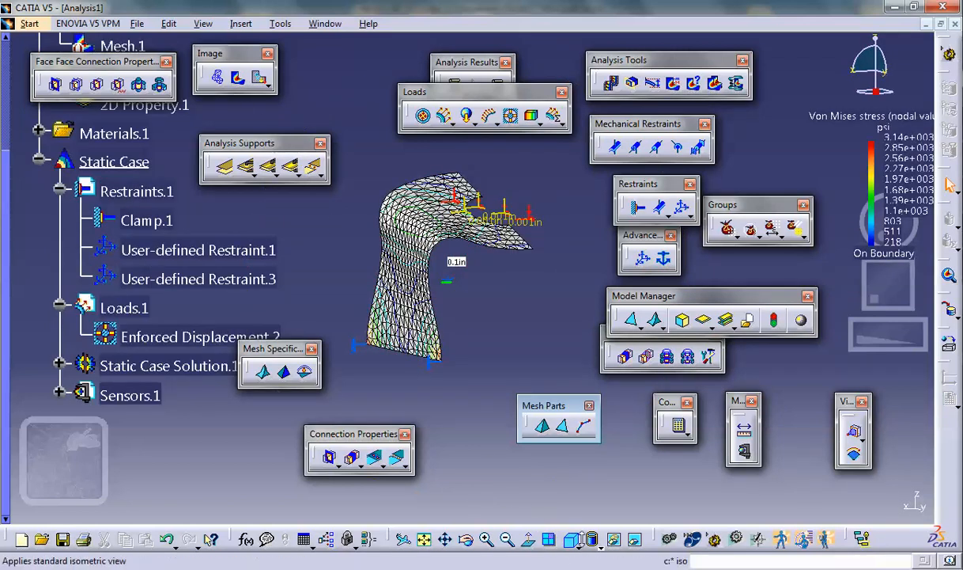
{"action": "left_click", "coordinate": [595, 541]}
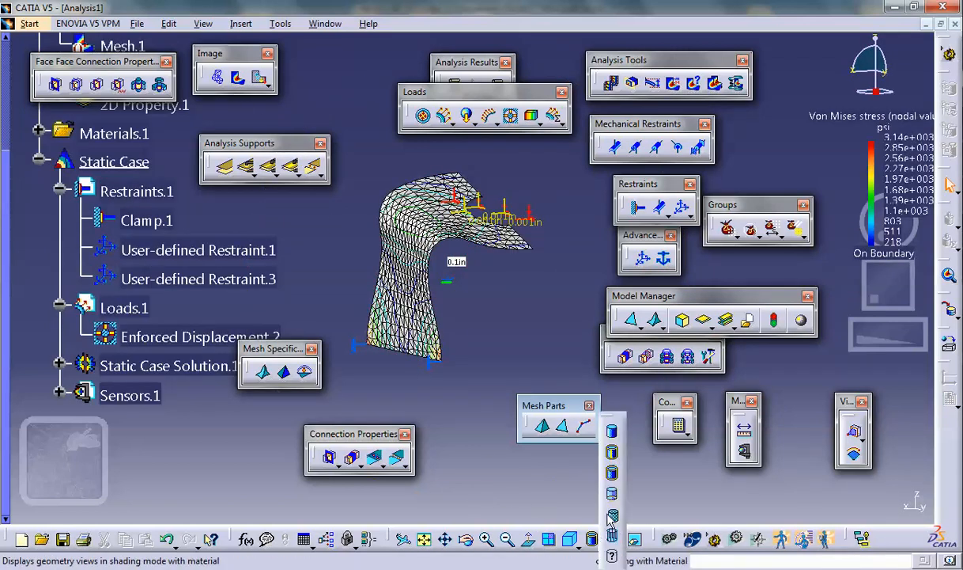
{"action": "left_click", "coordinate": [613, 518]}
{"action": "middle_click_drag", "start_coordinate": [511, 350], "coordinate": [538, 300]}
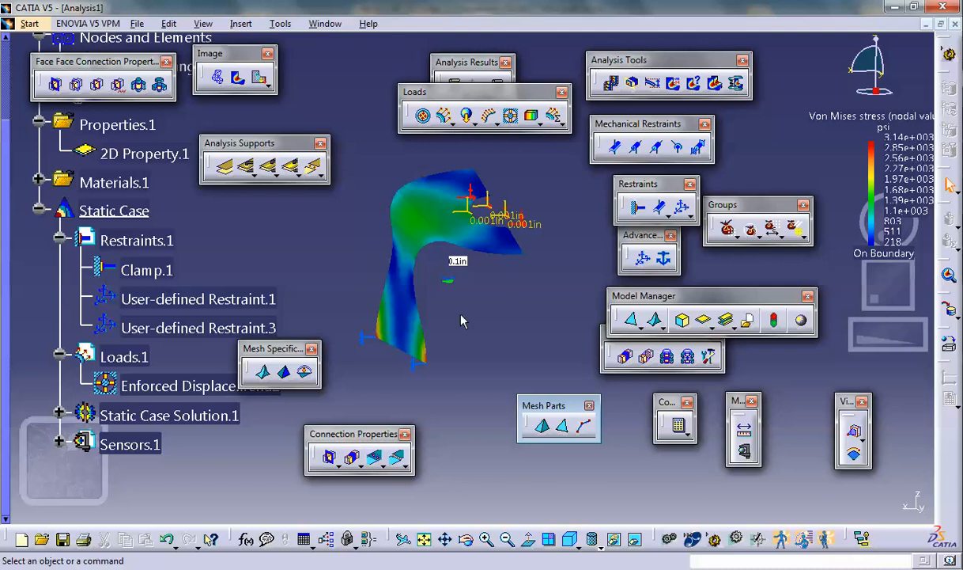
{"action": "left_click", "coordinate": [614, 87]}
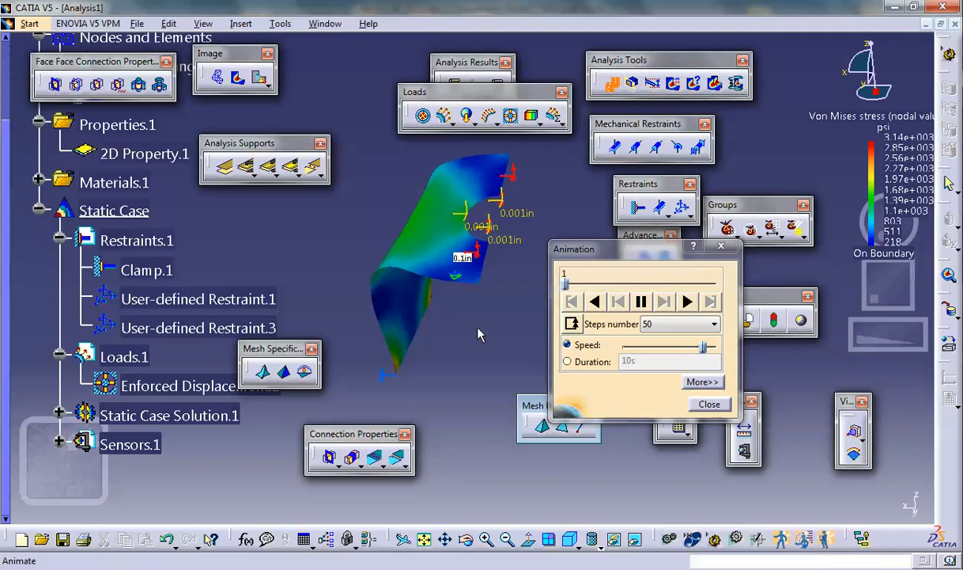
{"action": "left_click", "coordinate": [709, 403]}
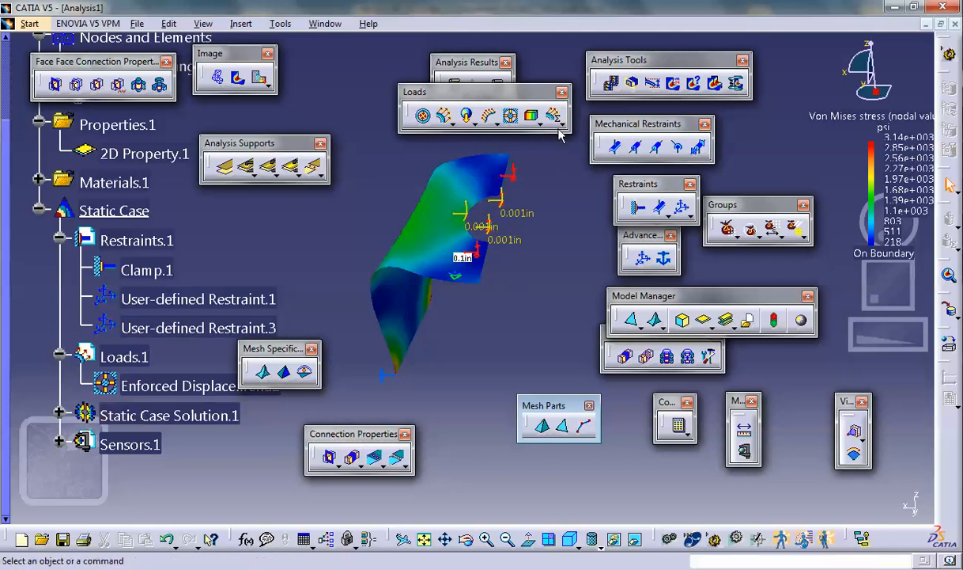
- Close the Analysis1 and Part1 documents without saving the changes
{"action": "left_click", "coordinate": [956, 26]}
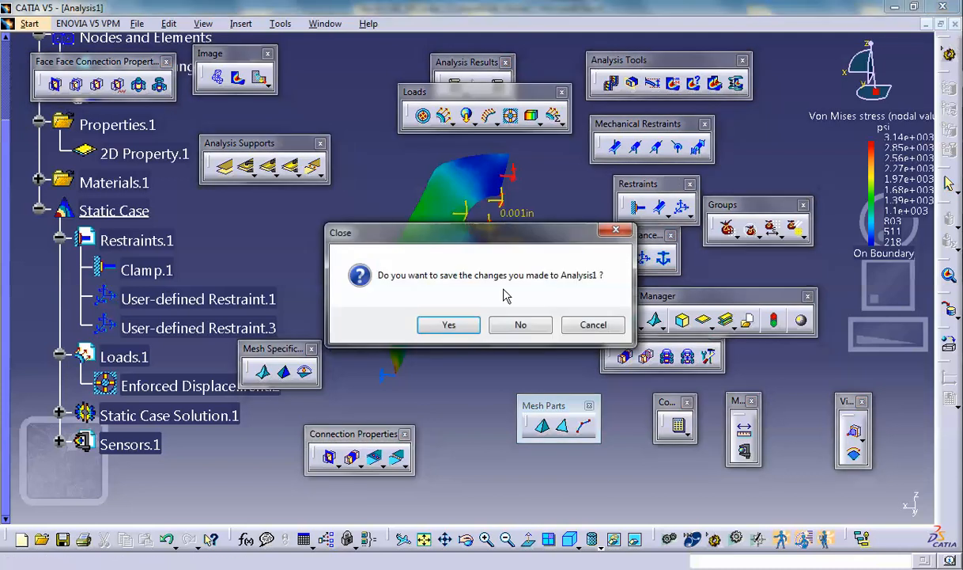
{"action": "left_click", "coordinate": [520, 322]}
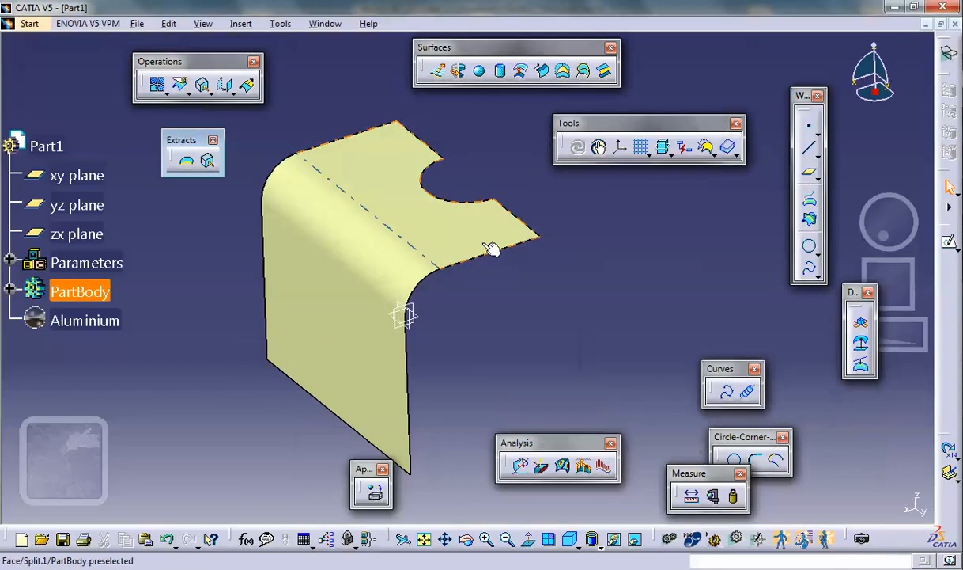
{"action": "left_click", "coordinate": [955, 24]}
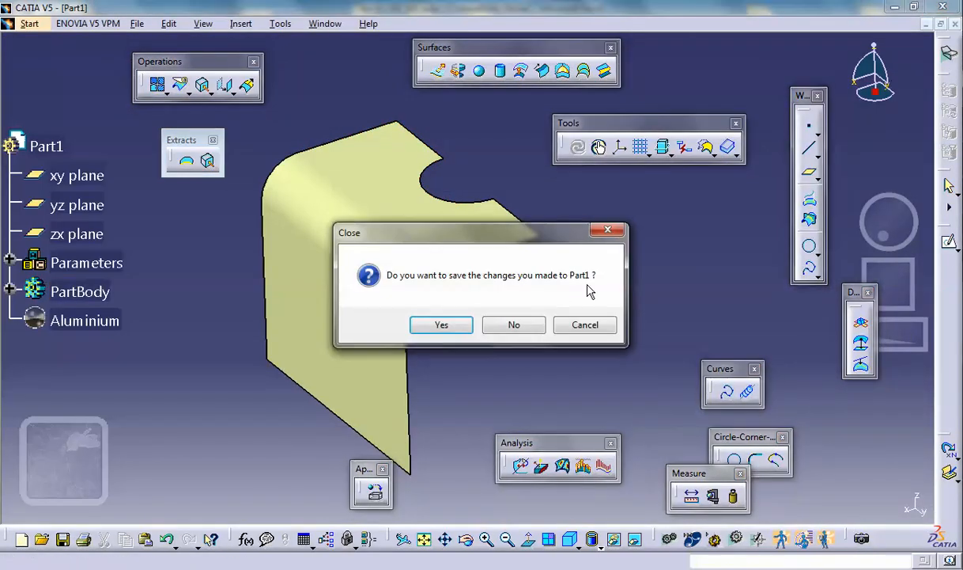
{"action": "left_click", "coordinate": [514, 325]}
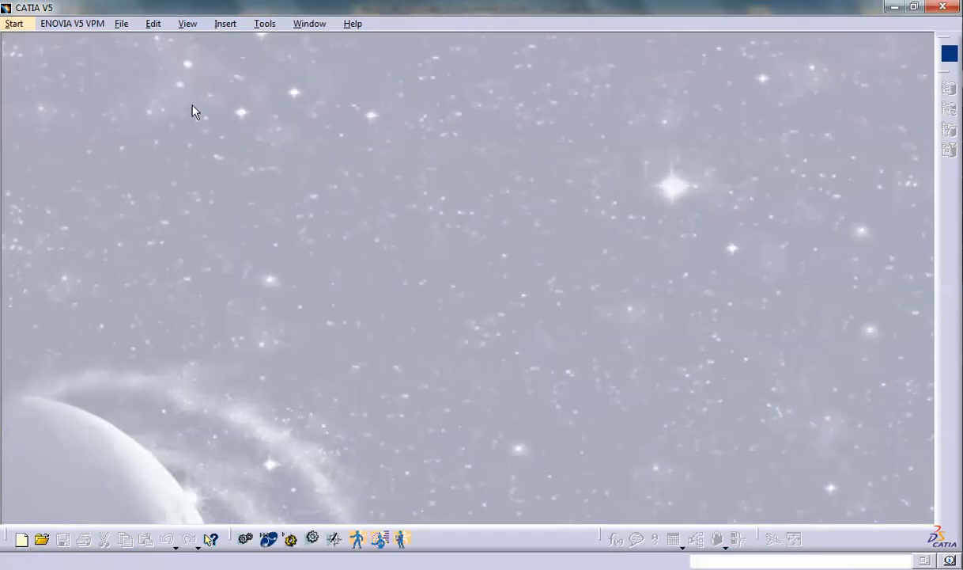
- Create a new document of type Part
{"action": "left_click", "coordinate": [121, 24]}
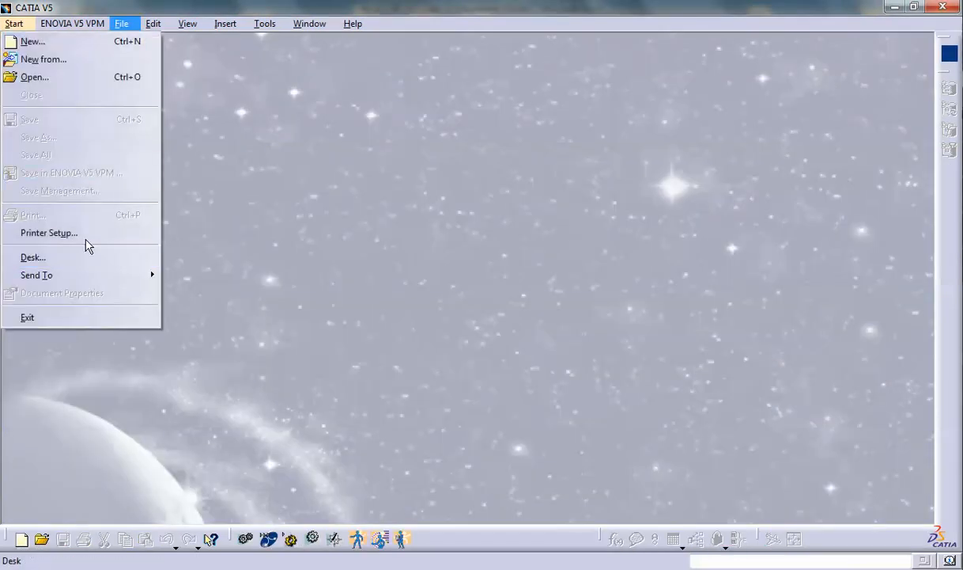
{"action": "left_click", "coordinate": [32, 42]}
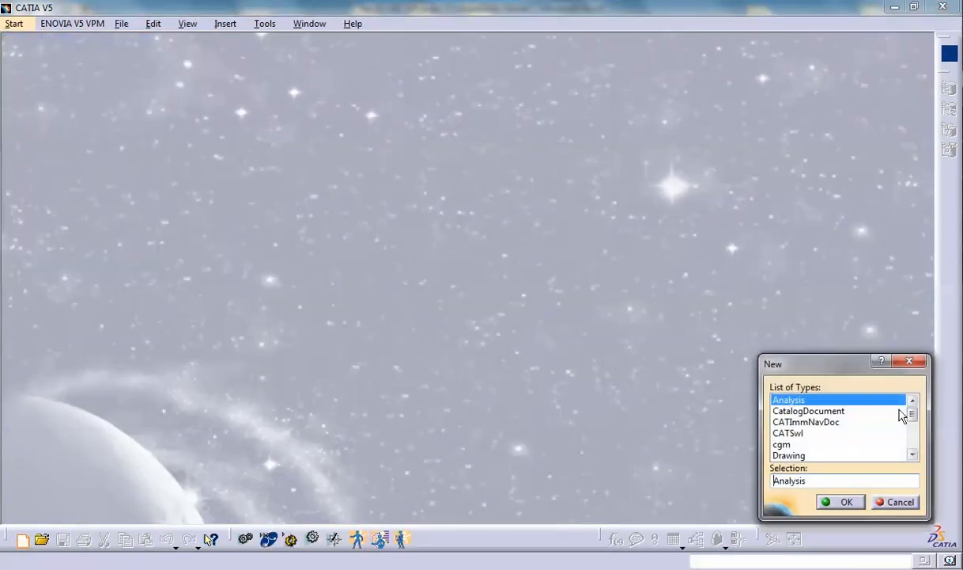
{"action": "left_click_drag", "start_coordinate": [913, 416], "coordinate": [880, 432]}
{"action": "left_click", "coordinate": [791, 426]}
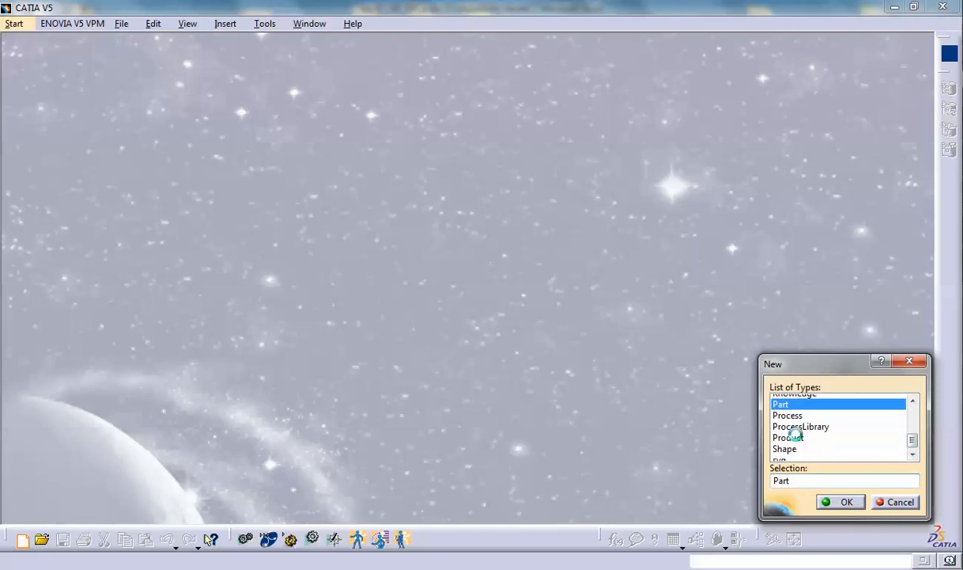
{"action": "left_click", "coordinate": [844, 502]}
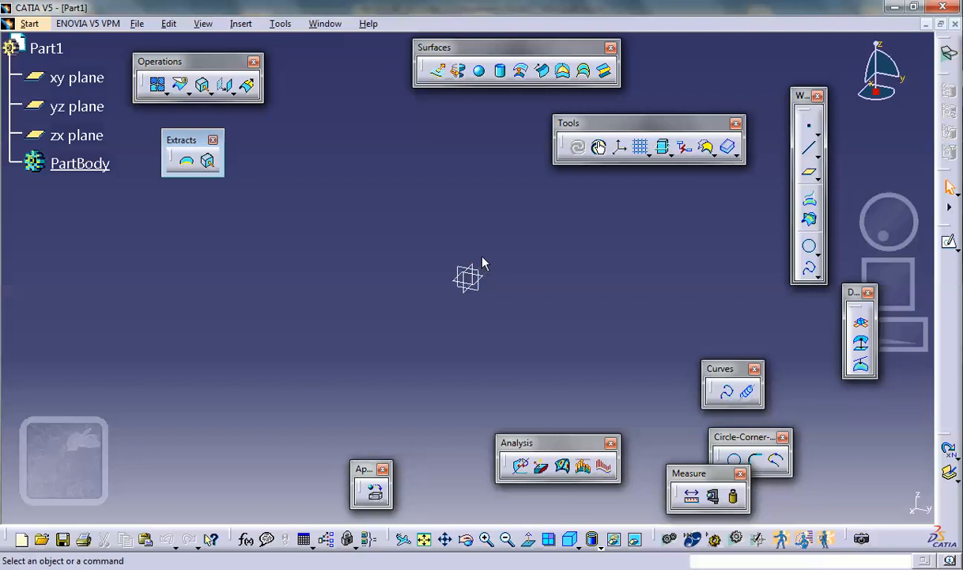
- Sketch an open inverted-U profile about 3.6in high on the zx plane, with tangent corner arcs of about 0.86in radius and ends on the horizontal axis
{"action": "left_click", "coordinate": [472, 267]}
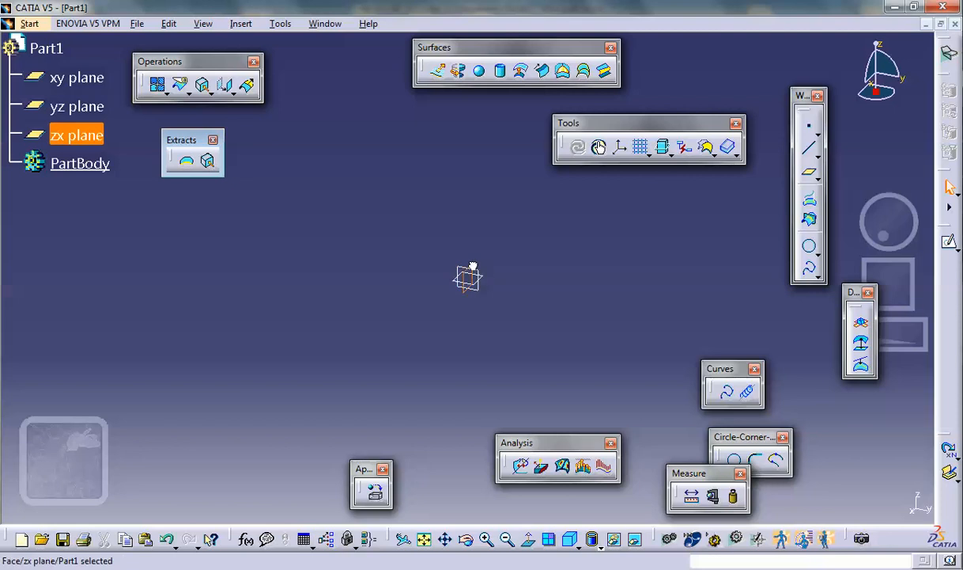
{"action": "left_click", "coordinate": [949, 241]}
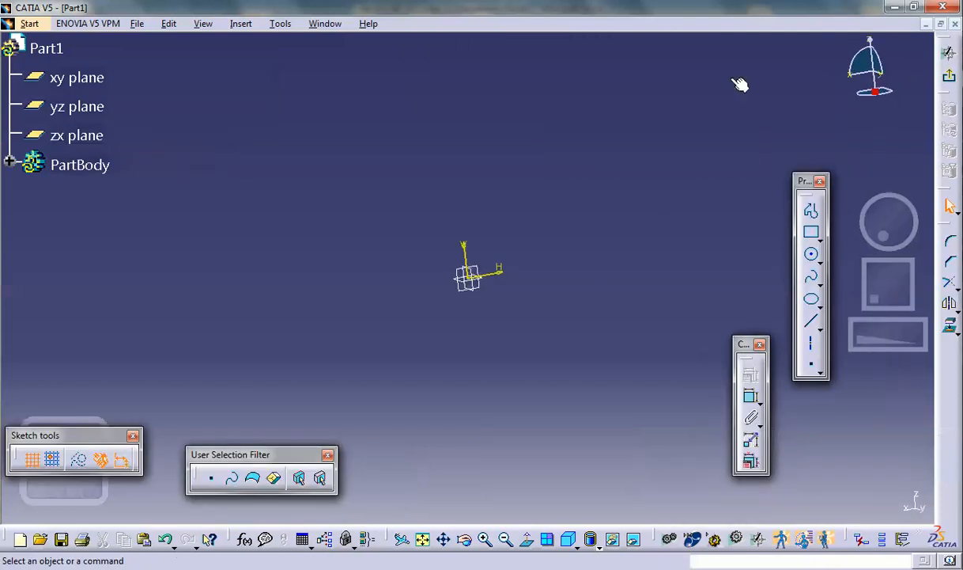
{"action": "left_click", "coordinate": [812, 214]}
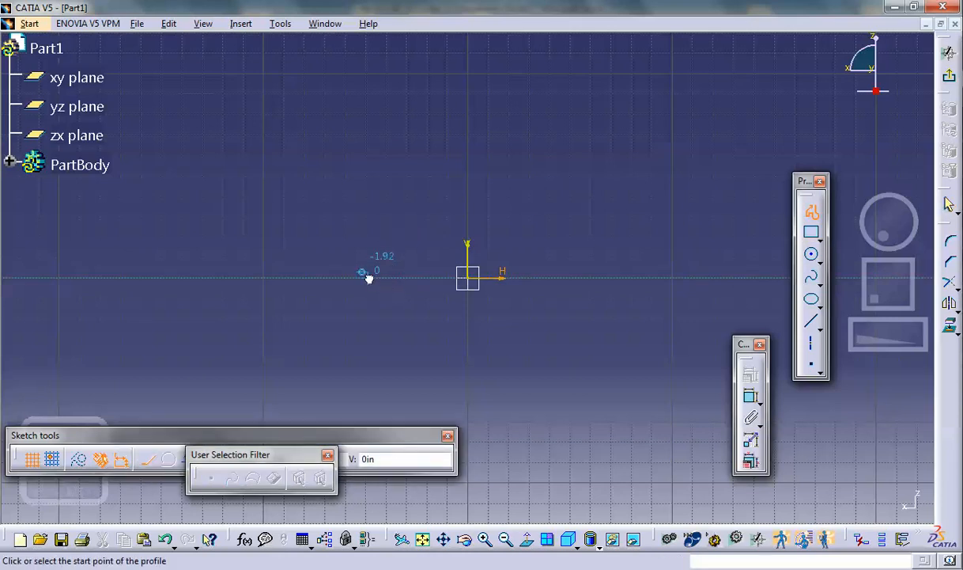
{"action": "left_click", "coordinate": [369, 275]}
{"action": "left_click", "coordinate": [369, 136]}
{"action": "left_click_drag", "start_coordinate": [369, 136], "coordinate": [403, 99]}
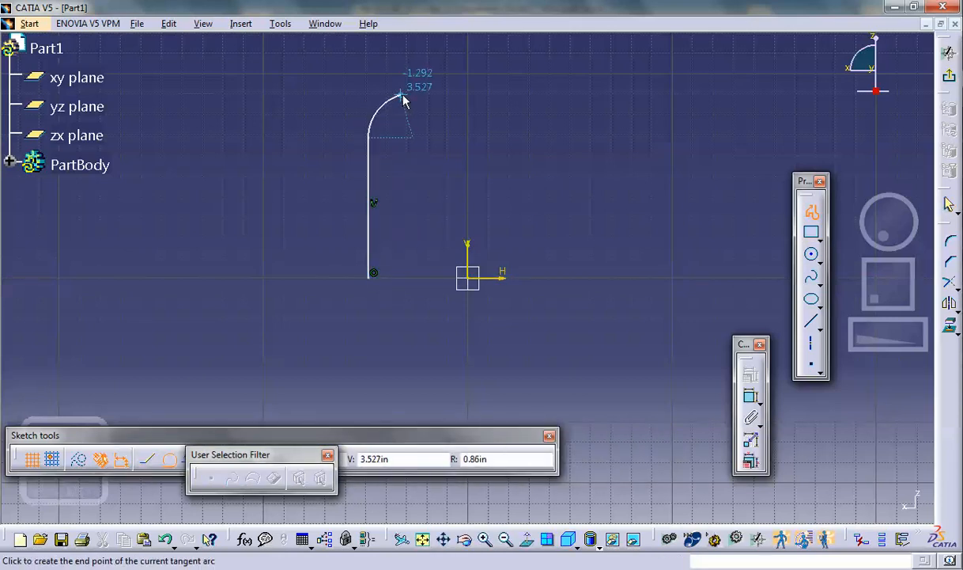
{"action": "left_click", "coordinate": [411, 93]}
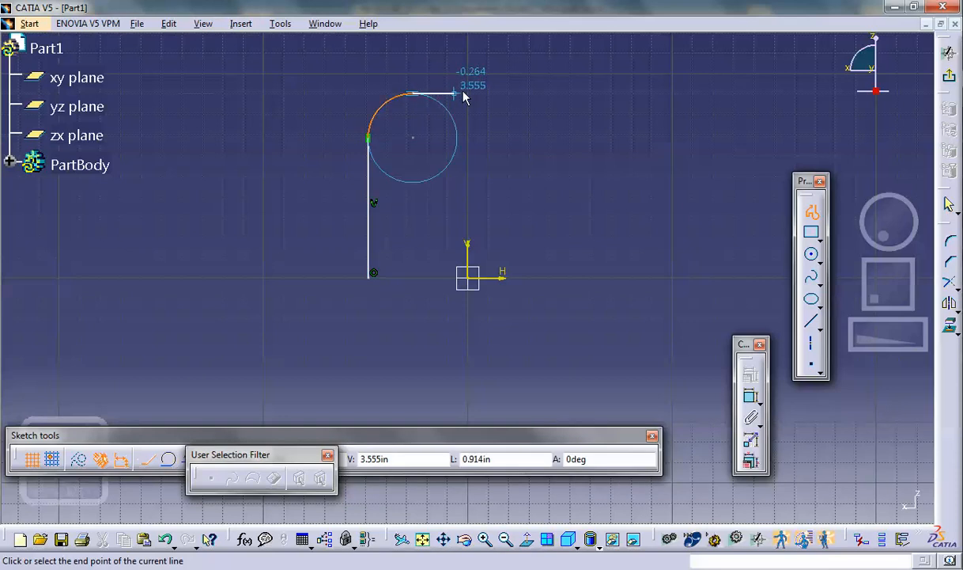
{"action": "left_click", "coordinate": [521, 93]}
{"action": "left_click_drag", "start_coordinate": [521, 94], "coordinate": [559, 140]}
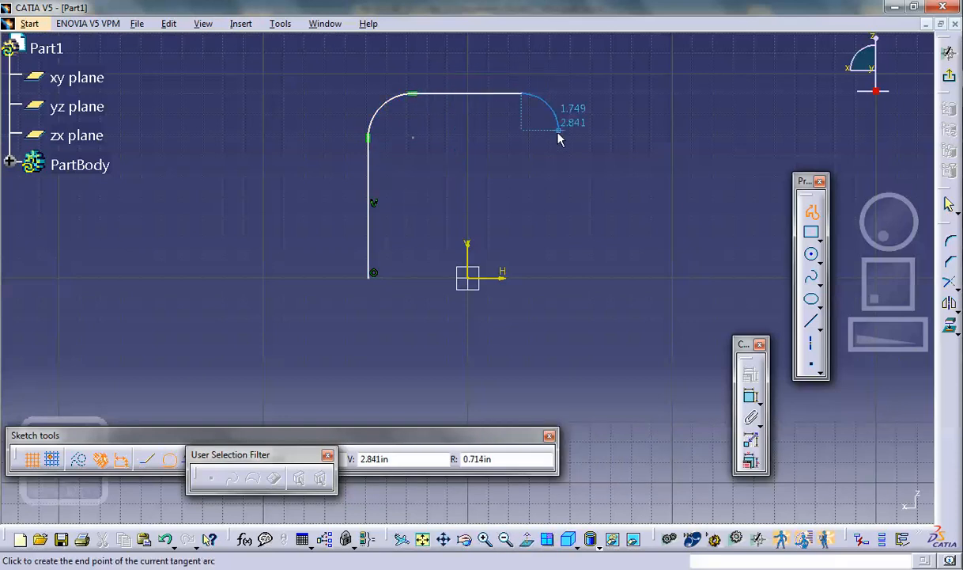
{"action": "left_click", "coordinate": [565, 136]}
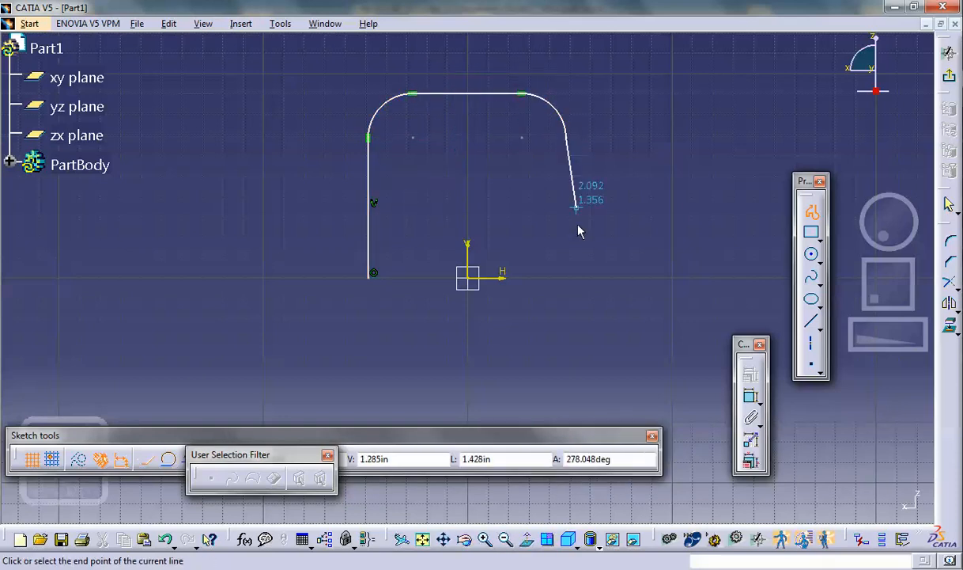
{"action": "double_click", "coordinate": [567, 274]}
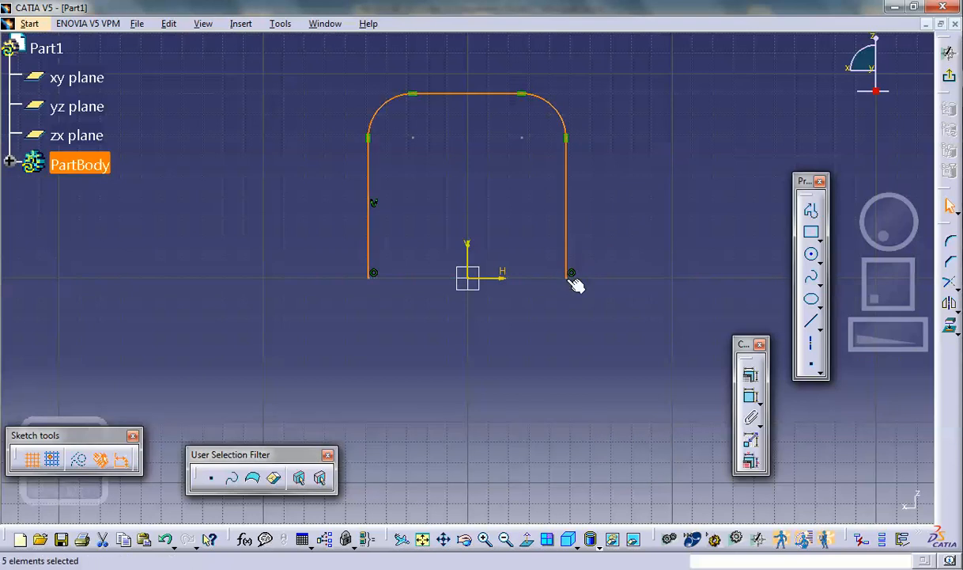
- Constrain the profile's two vertical lines to be symmetric about the sketch's vertical axis
{"action": "left_click", "coordinate": [368, 190]}
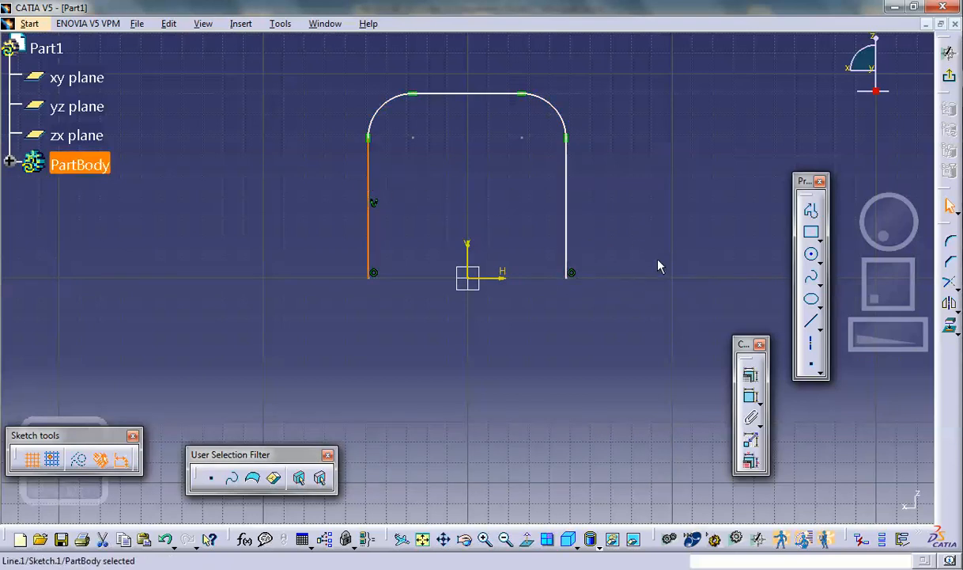
{"action": "left_click", "coordinate": [567, 213], "text": "ctrl"}
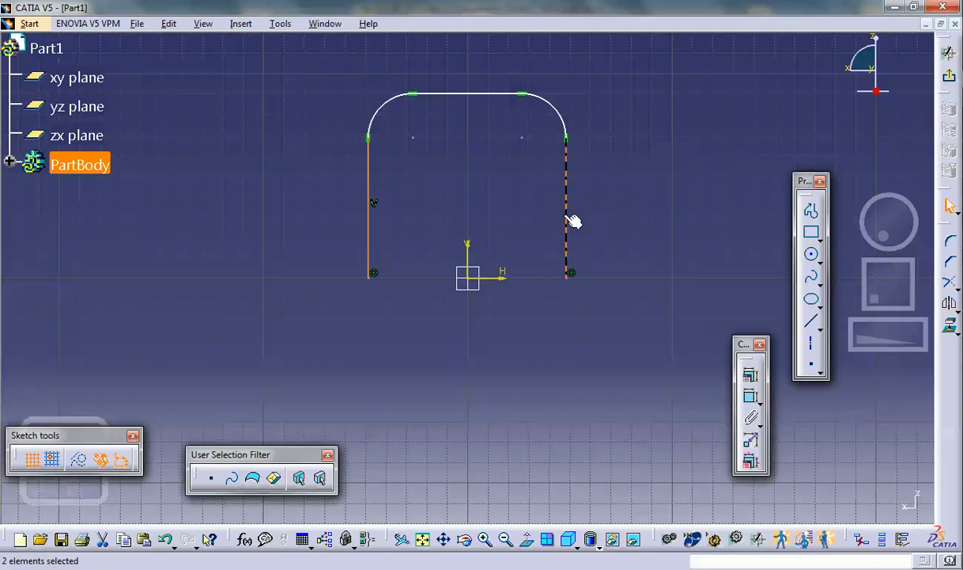
{"action": "left_click", "coordinate": [477, 267], "text": "ctrl"}
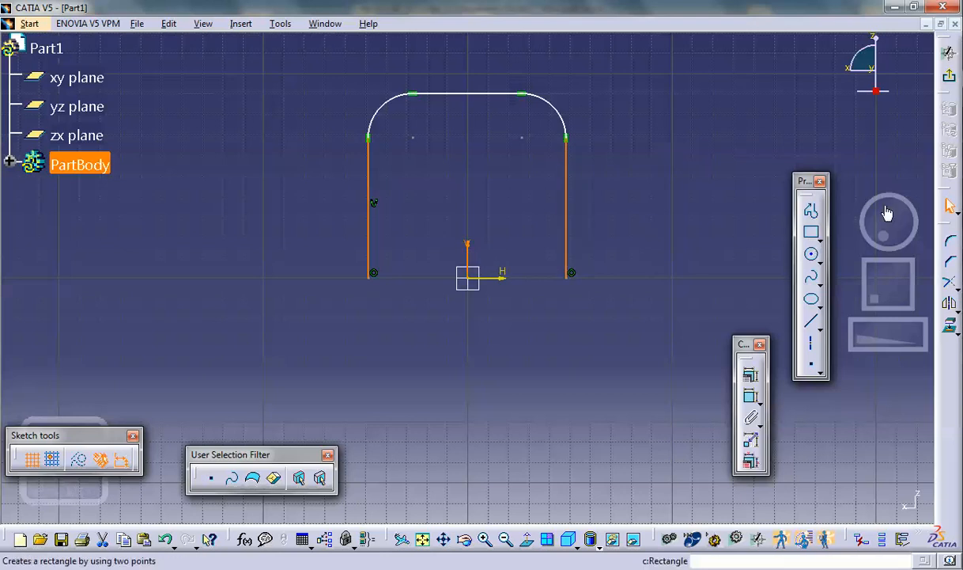
{"action": "left_click", "coordinate": [750, 374]}
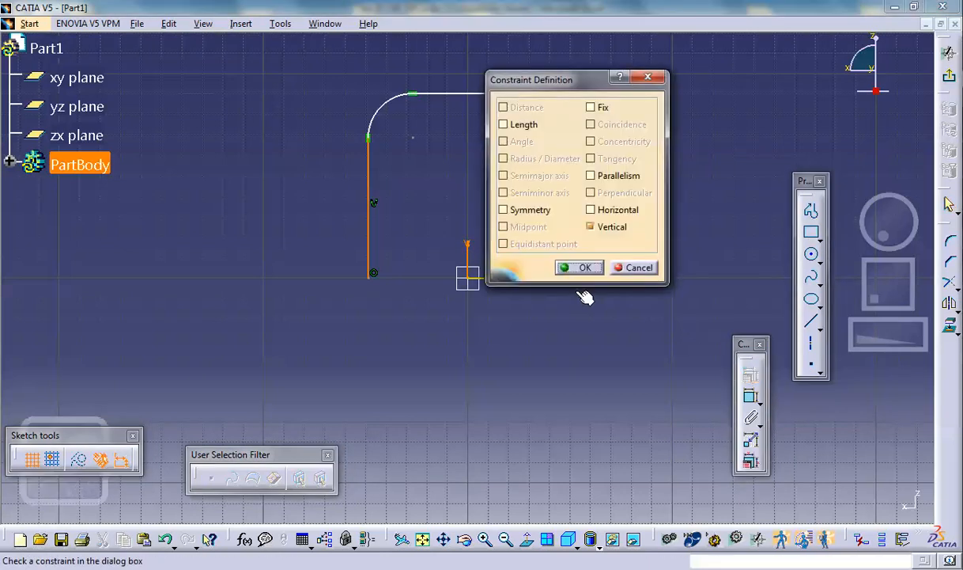
{"action": "left_click", "coordinate": [511, 212]}
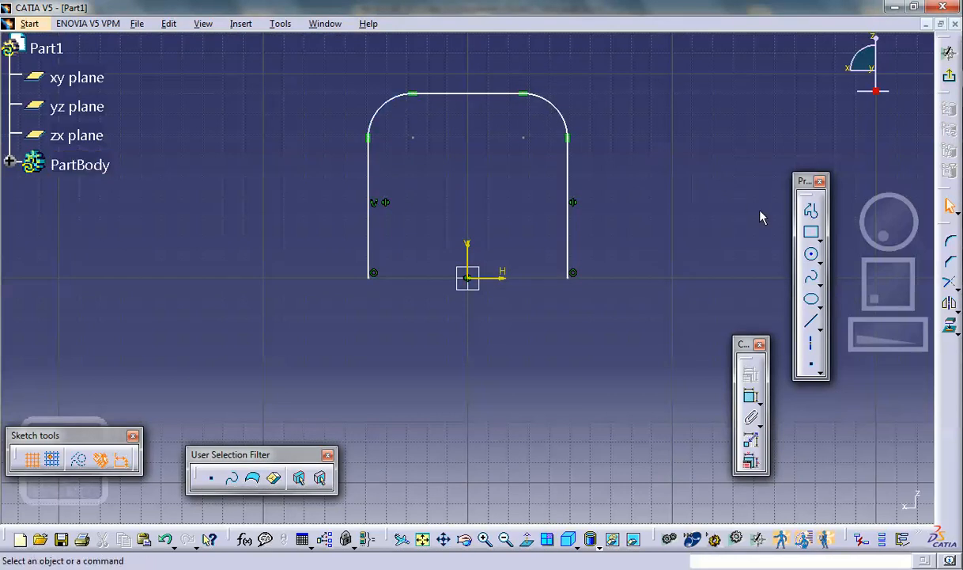
- Dimension the right corner arc of the profile and set its radius to 0.8in
{"action": "left_click", "coordinate": [562, 104]}
{"action": "left_click", "coordinate": [619, 102]}
{"action": "left_click", "coordinate": [621, 93]}
{"action": "double_click", "coordinate": [621, 94]}
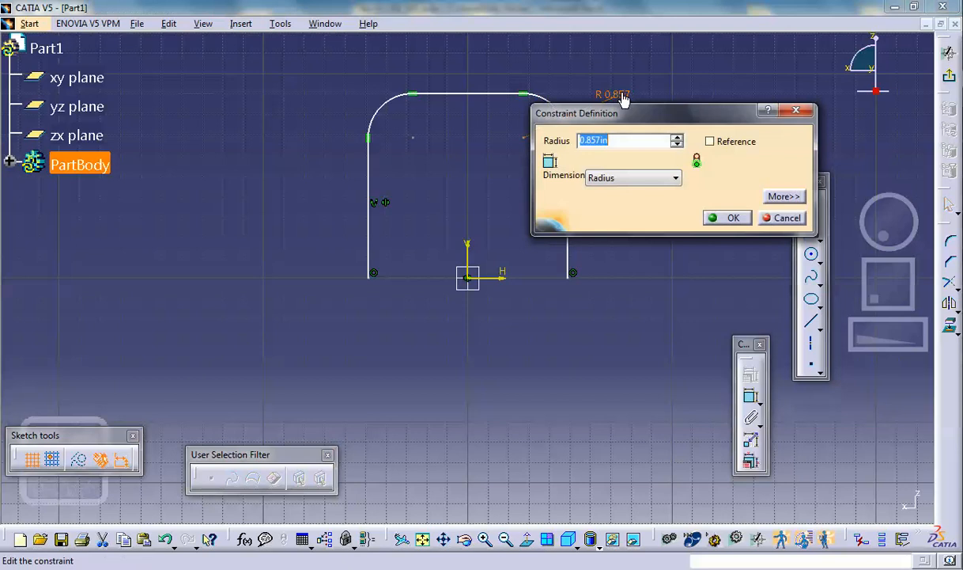
{"action": "type", "text": "."}
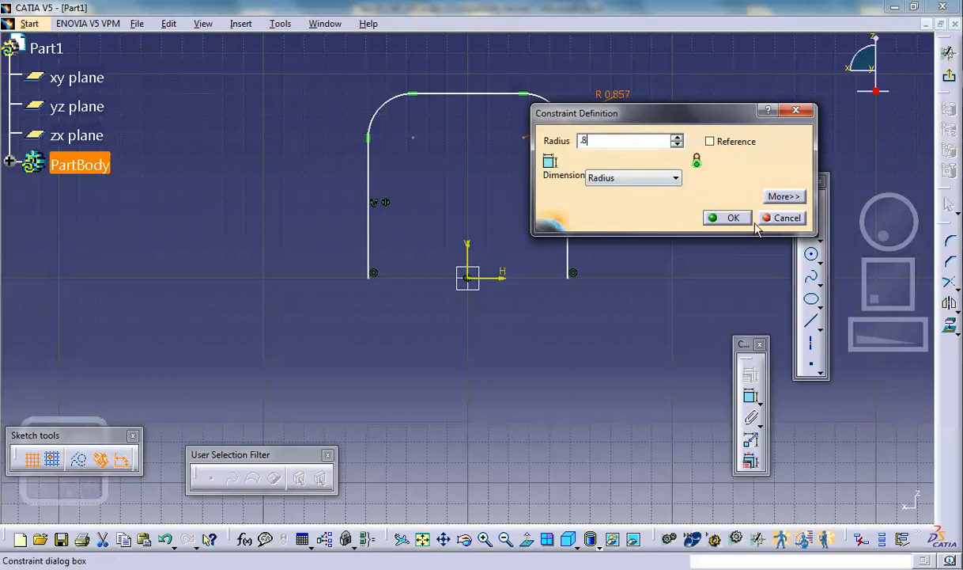
{"action": "type", "text": "8"}
{"action": "left_click", "coordinate": [721, 218]}
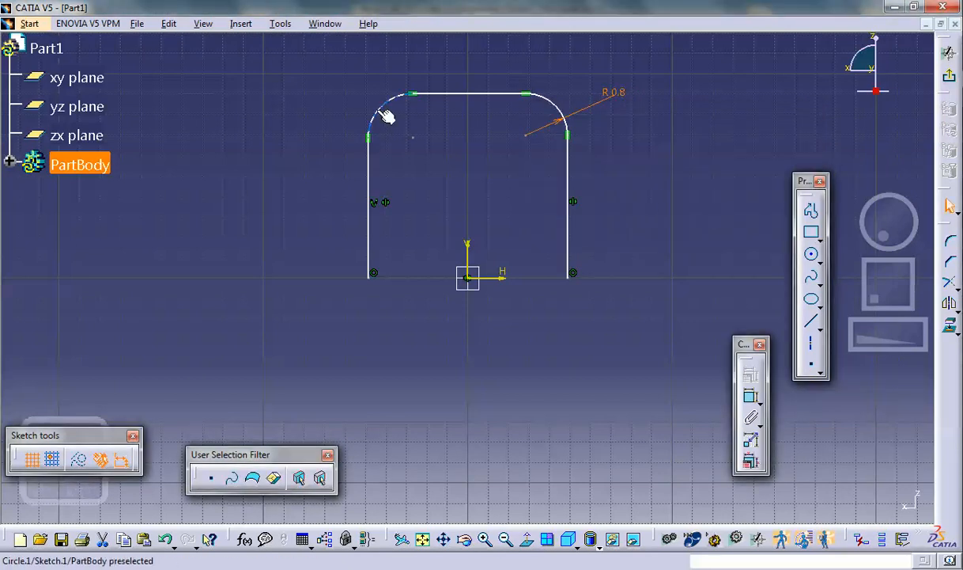
- Dimension the left corner arc of the profile and set its radius to 0.8in
{"action": "left_click", "coordinate": [750, 395]}
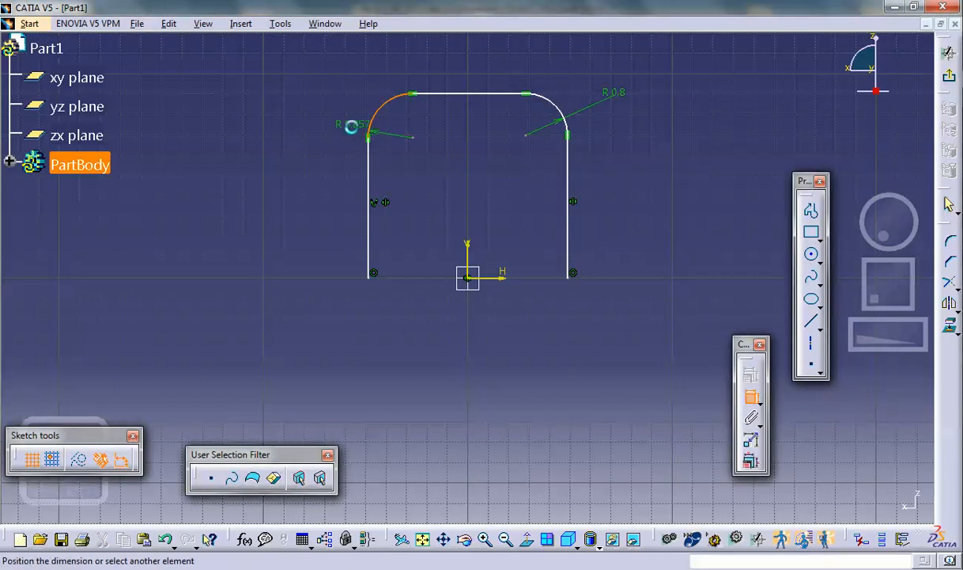
{"action": "left_click", "coordinate": [339, 108]}
{"action": "double_click", "coordinate": [339, 109]}
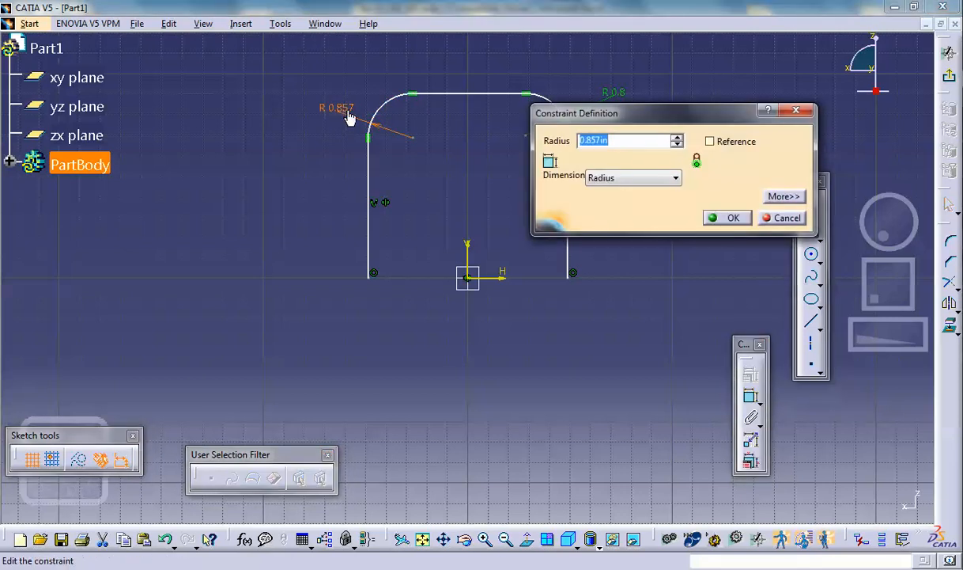
{"action": "key", "text": "BackSpace"}
{"action": "type", "text": ".8"}
{"action": "left_click", "coordinate": [742, 217]}
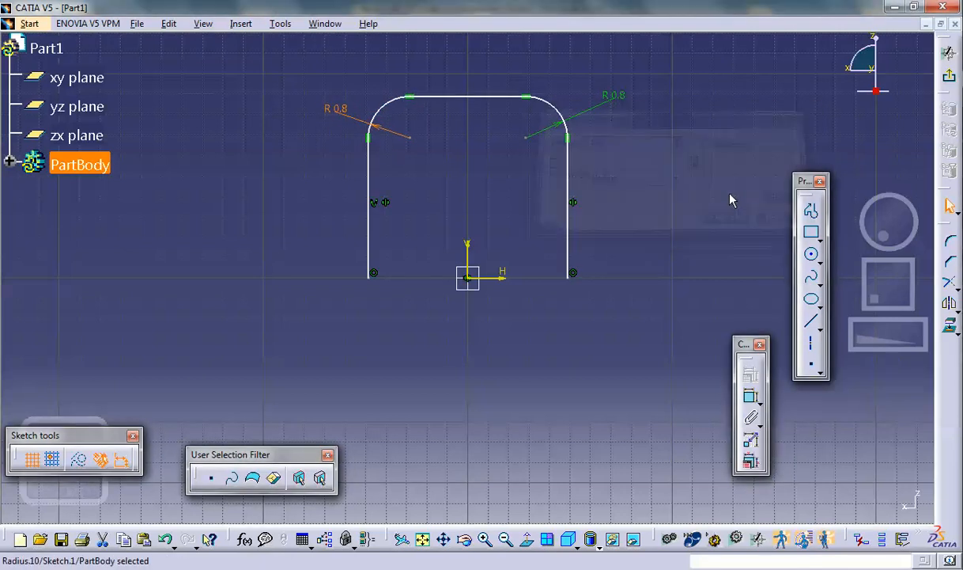
- Exit the sketch and inspect the inverted-U profile from several angles in 3D
{"action": "left_click", "coordinate": [951, 80]}
{"action": "mouse_move", "coordinate": [528, 161]}
{"action": "middle_mouse_down"}
{"action": "mouse_move", "coordinate": [494, 227]}
{"action": "mouse_move", "coordinate": [469, 221]}
{"action": "mouse_move", "coordinate": [589, 193]}
{"action": "mouse_move", "coordinate": [401, 148]}
{"action": "mouse_move", "coordinate": [509, 243]}
{"action": "mouse_move", "coordinate": [529, 216]}
{"action": "middle_mouse_up"}
{"action": "mouse_move", "coordinate": [453, 133]}
{"action": "middle_mouse_down"}
{"action": "mouse_move", "coordinate": [445, 191]}
{"action": "mouse_move", "coordinate": [363, 131]}
{"action": "mouse_move", "coordinate": [475, 87]}
{"action": "mouse_move", "coordinate": [504, 60]}
{"action": "mouse_move", "coordinate": [470, 132]}
{"action": "middle_mouse_up"}
{"action": "middle_click_drag", "start_coordinate": [482, 202], "coordinate": [425, 263]}
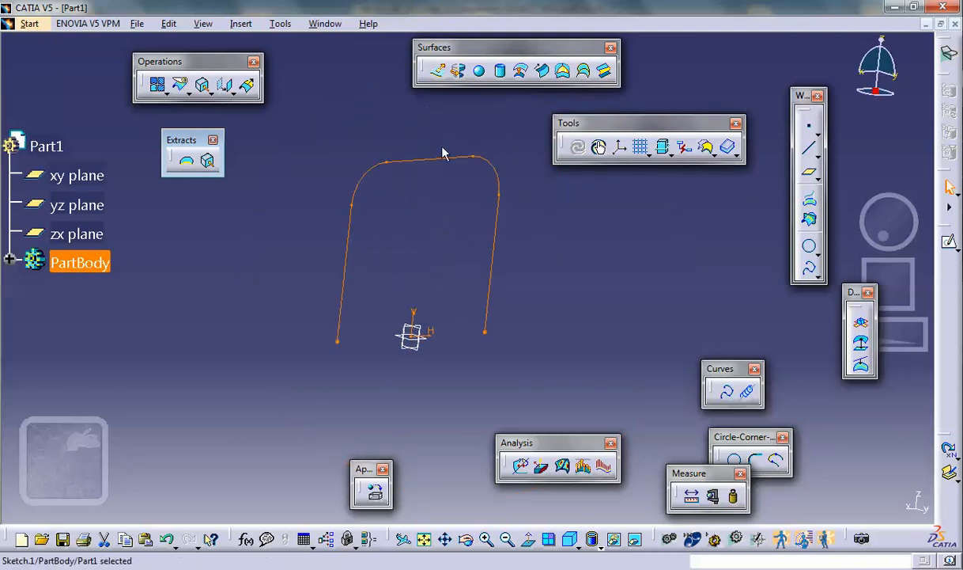
{"action": "scroll", "coordinate": [426, 103], "scroll_direction": "up", "scroll_amount": 1}
{"action": "mouse_move", "coordinate": [422, 98]}
{"action": "middle_mouse_down"}
{"action": "mouse_move", "coordinate": [406, 112]}
{"action": "mouse_move", "coordinate": [431, 99]}
{"action": "mouse_move", "coordinate": [379, 86]}
{"action": "mouse_move", "coordinate": [361, 102]}
{"action": "mouse_move", "coordinate": [355, 79]}
{"action": "middle_mouse_up"}
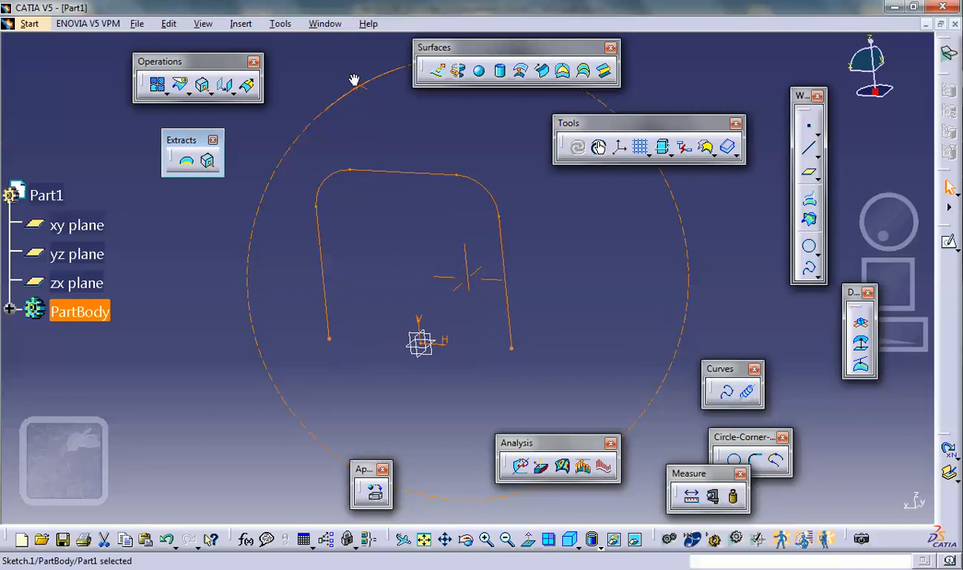
{"action": "mouse_move", "coordinate": [373, 267]}
{"action": "middle_mouse_down"}
{"action": "mouse_move", "coordinate": [522, 276]}
{"action": "mouse_move", "coordinate": [586, 264]}
{"action": "mouse_move", "coordinate": [574, 329]}
{"action": "mouse_move", "coordinate": [546, 162]}
{"action": "mouse_move", "coordinate": [604, 189]}
{"action": "mouse_move", "coordinate": [617, 223]}
{"action": "mouse_move", "coordinate": [618, 308]}
{"action": "mouse_move", "coordinate": [647, 348]}
{"action": "mouse_move", "coordinate": [490, 170]}
{"action": "mouse_move", "coordinate": [471, 156]}
{"action": "mouse_move", "coordinate": [460, 184]}
{"action": "middle_mouse_up"}
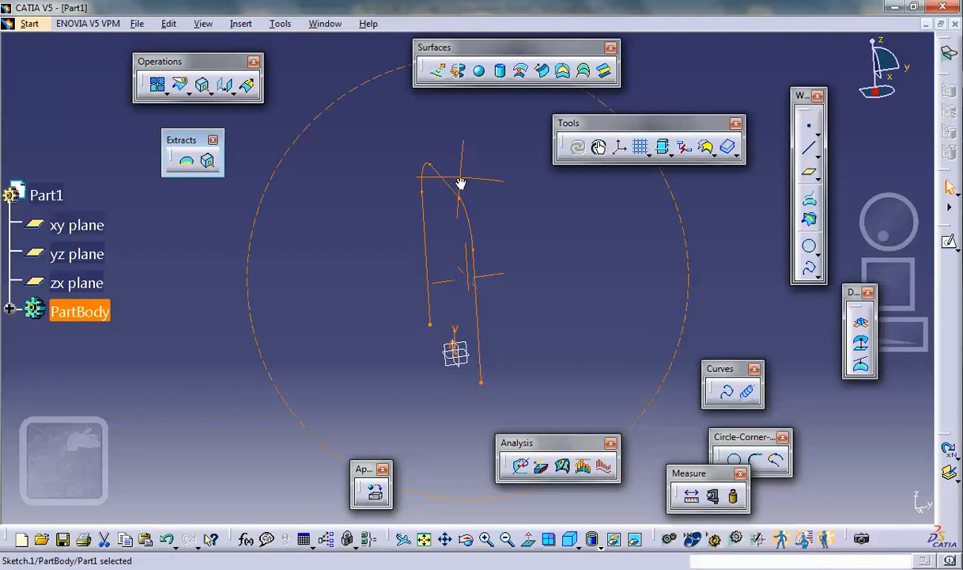
- Extrude the inverted-U sketch along its normal into a long surface
{"action": "left_click", "coordinate": [527, 264]}
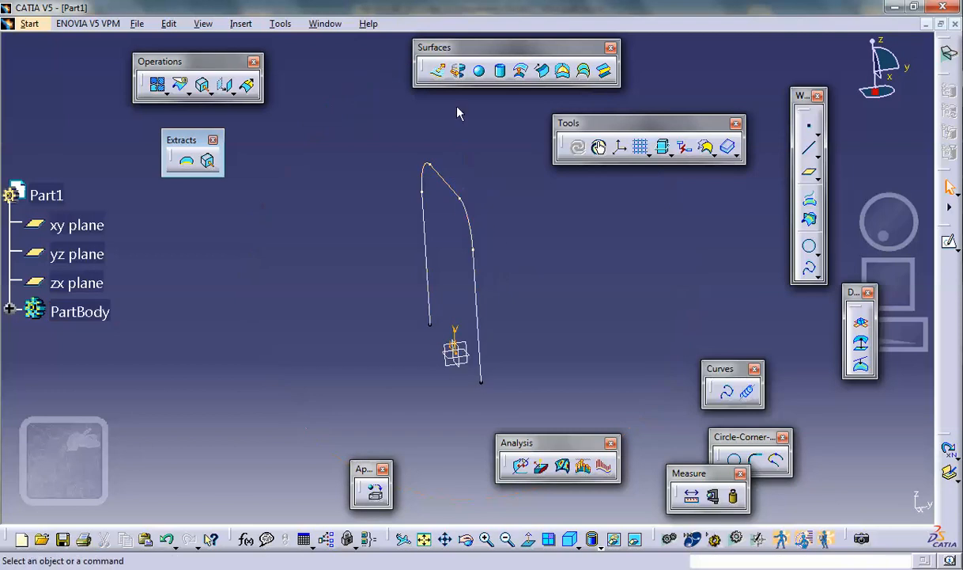
{"action": "left_click", "coordinate": [437, 71]}
{"action": "left_click", "coordinate": [455, 185]}
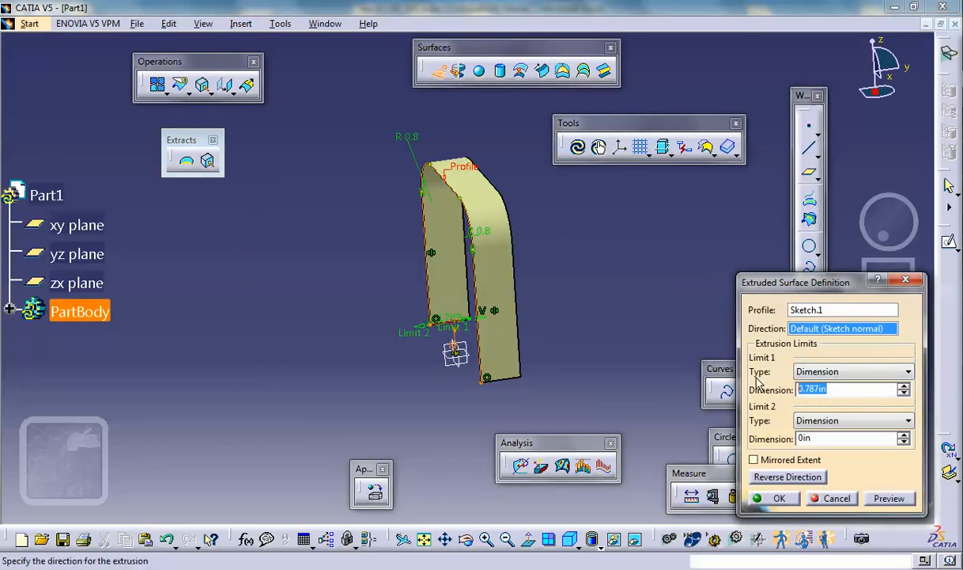
{"action": "left_click", "coordinate": [779, 498]}
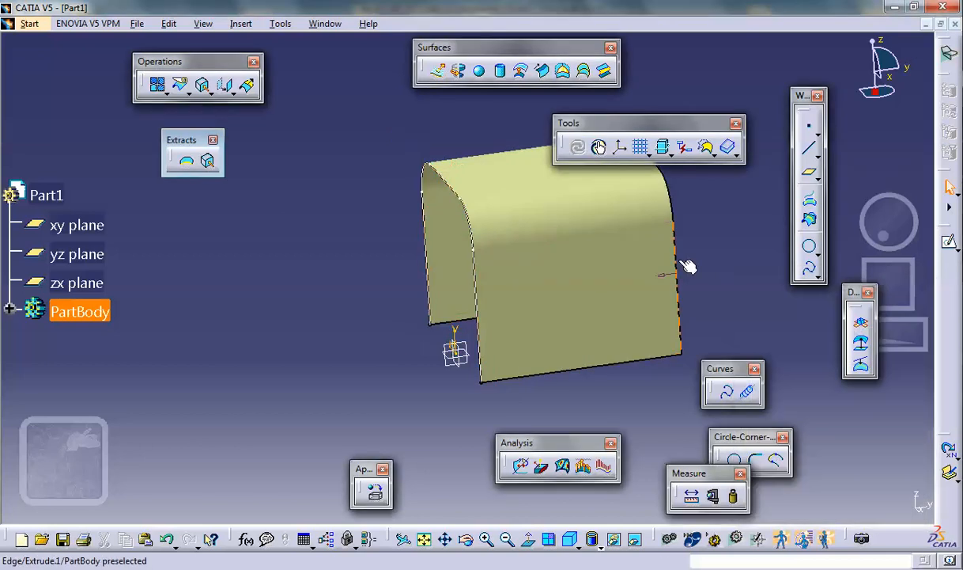
{"action": "middle_click_drag", "start_coordinate": [703, 239], "coordinate": [592, 257]}
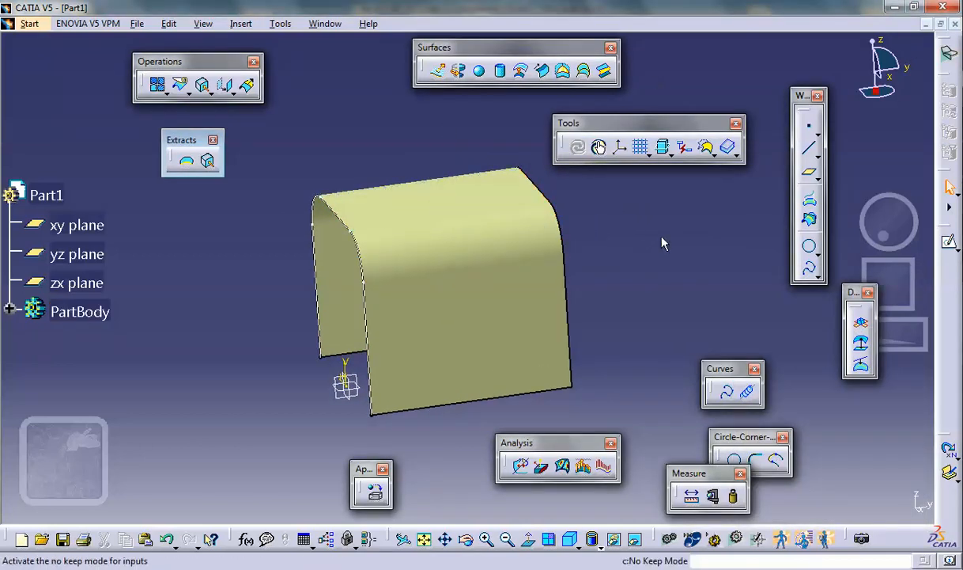
{"action": "left_click", "coordinate": [636, 540]}
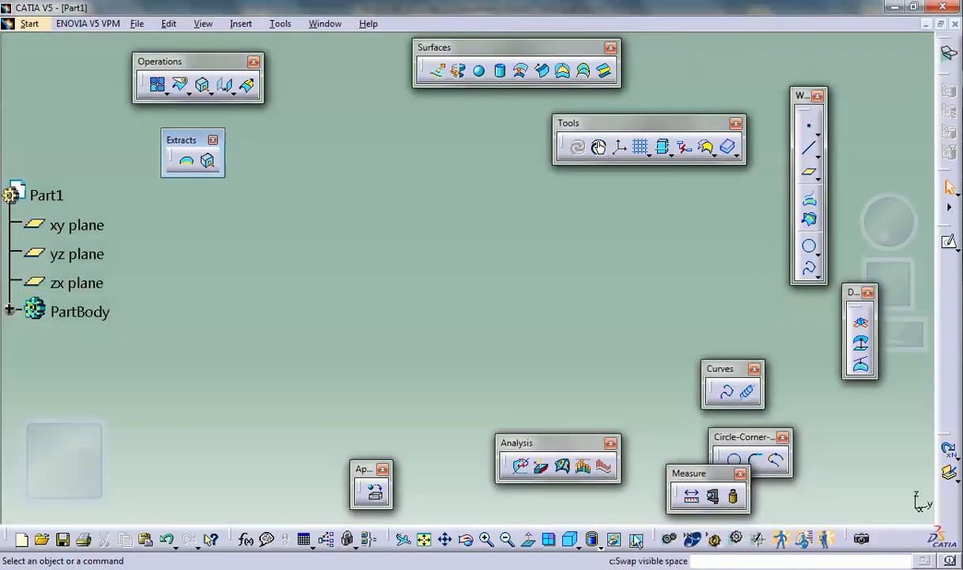
{"action": "left_click", "coordinate": [636, 541]}
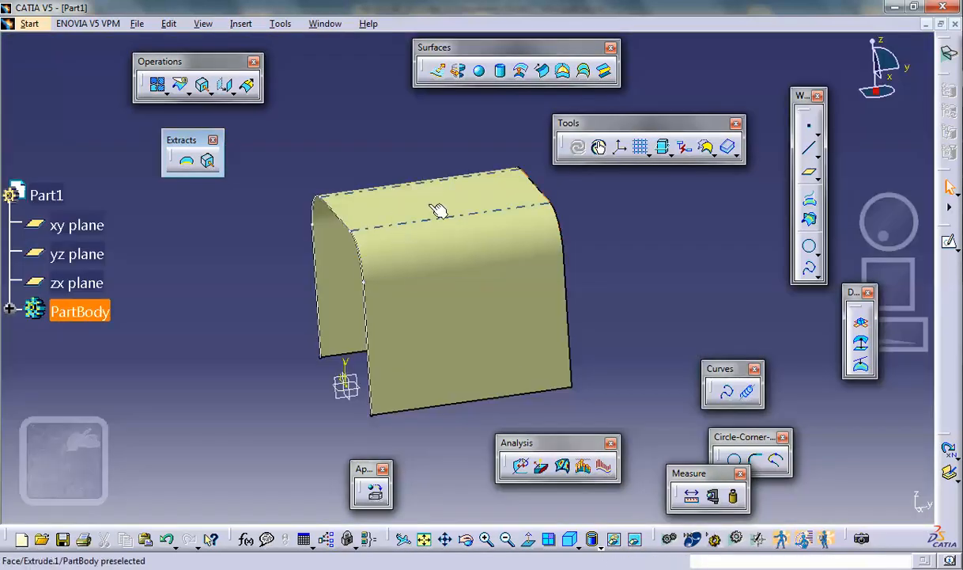
- Start a sketch on the surface's flat top face and draw a circle near the middle of it
{"action": "left_click", "coordinate": [556, 194]}
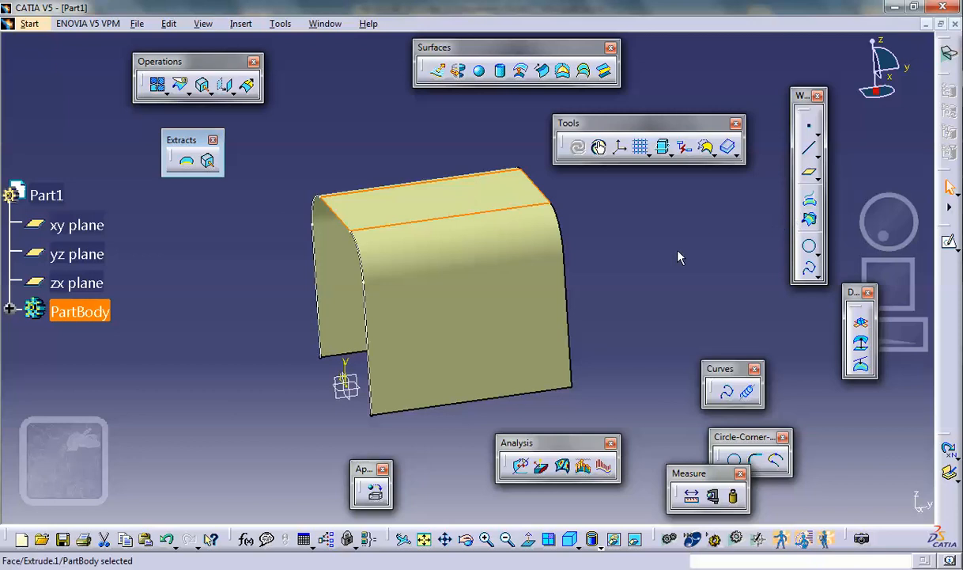
{"action": "left_click", "coordinate": [949, 242]}
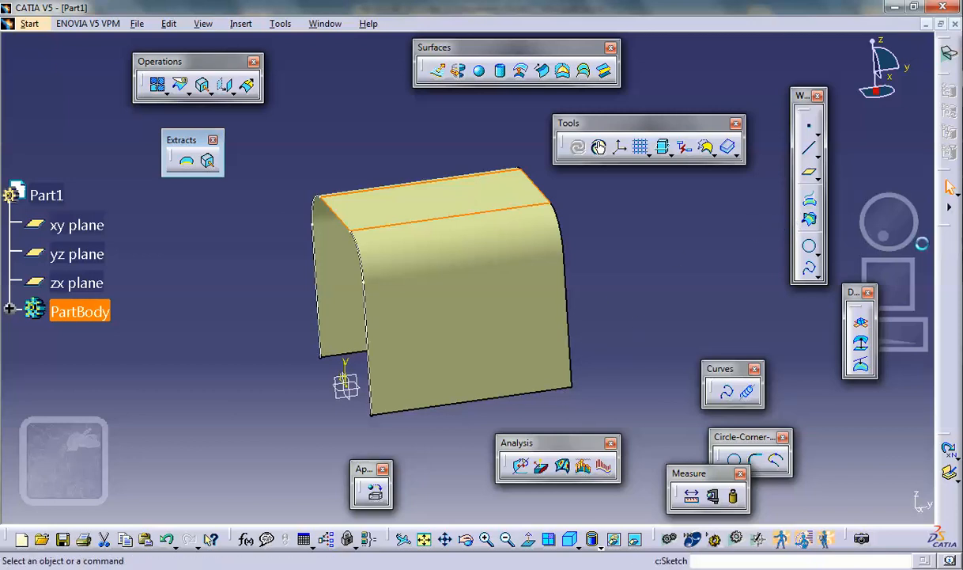
{"action": "mouse_move", "coordinate": [403, 314]}
{"action": "middle_mouse_down"}
{"action": "mouse_move", "coordinate": [628, 266]}
{"action": "mouse_move", "coordinate": [708, 294]}
{"action": "middle_mouse_up"}
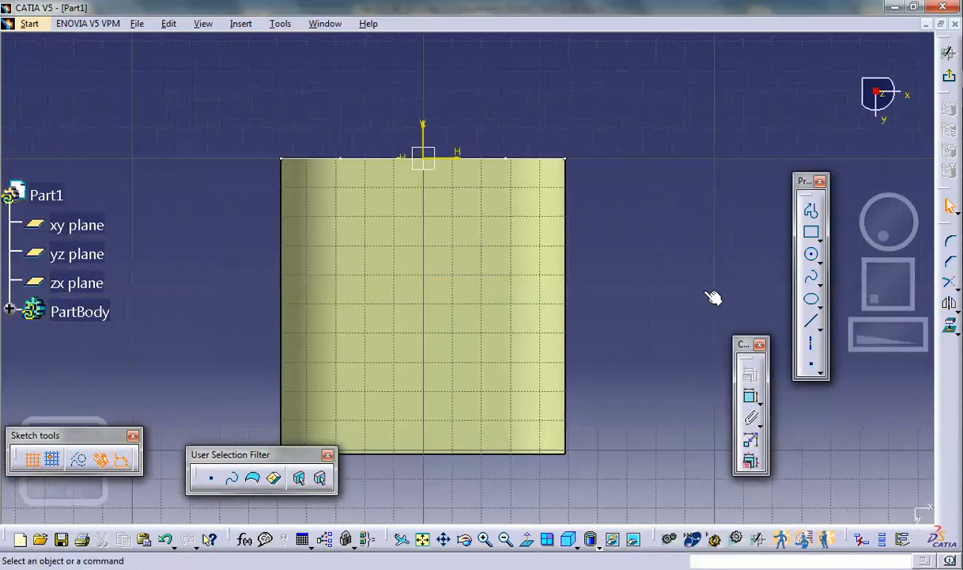
{"action": "left_click", "coordinate": [810, 254]}
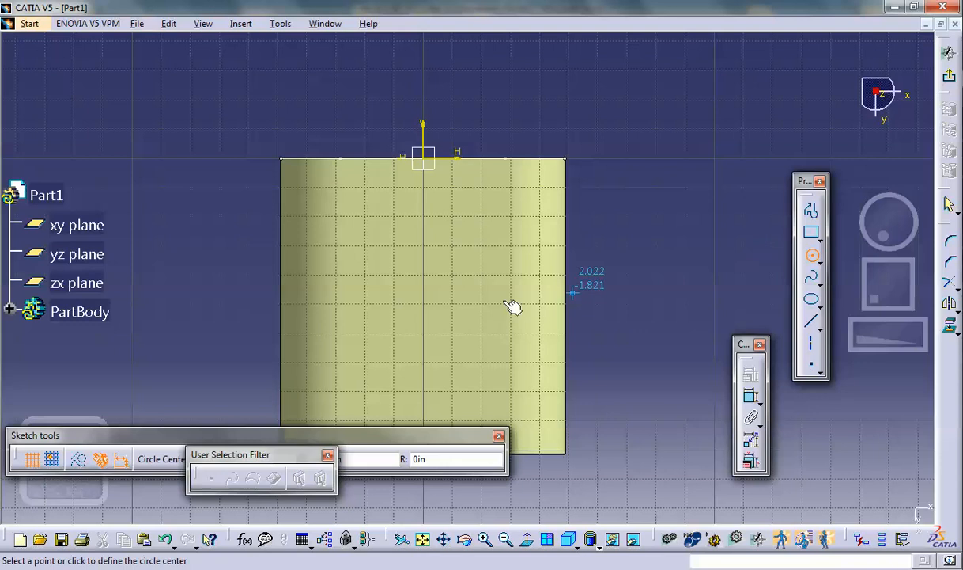
{"action": "left_click", "coordinate": [428, 309]}
{"action": "left_click", "coordinate": [458, 356]}
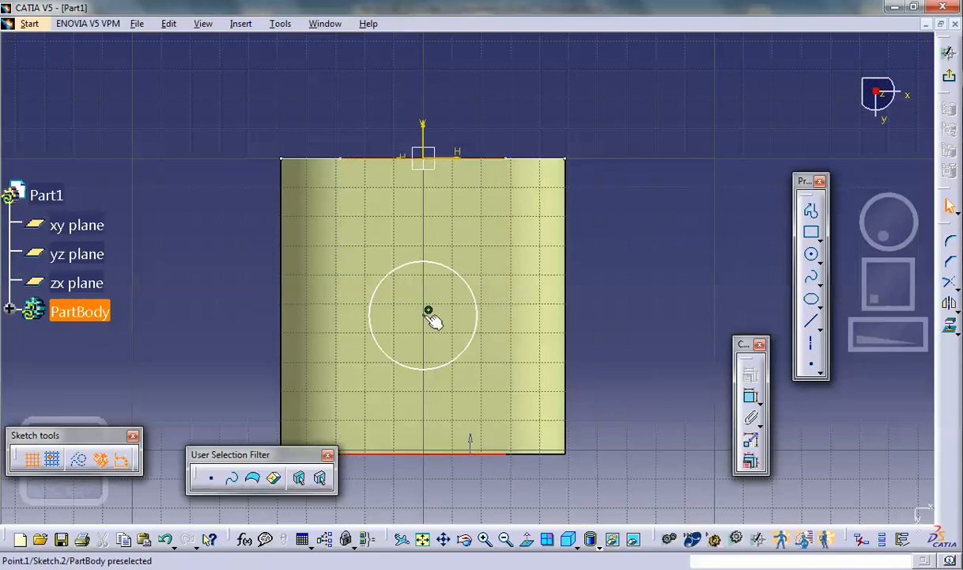
- Constrain the circle's center as an equidistant point between the top face's front and back edges, and exit the sketch
{"action": "left_click", "coordinate": [425, 315], "text": "ctrl"}
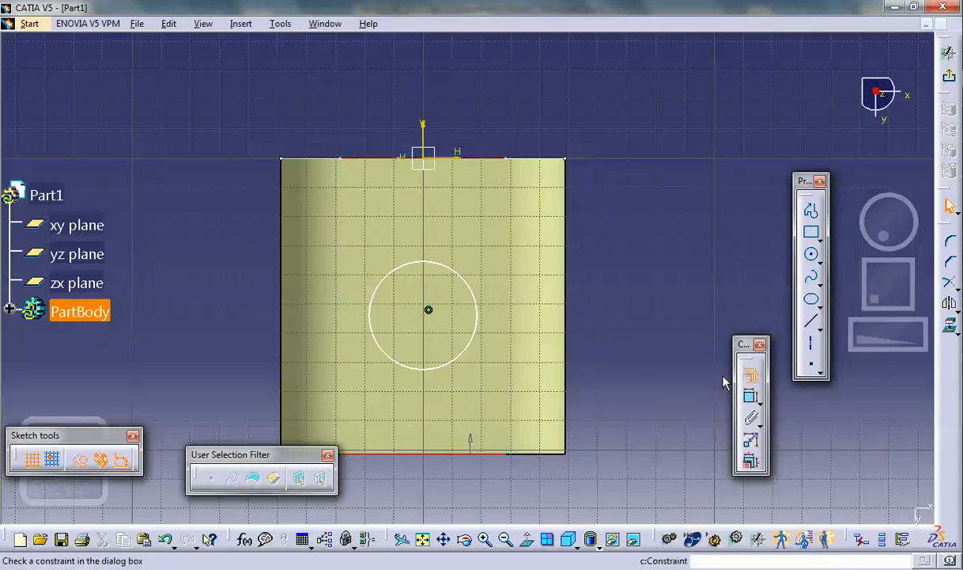
{"action": "left_click", "coordinate": [750, 374]}
{"action": "left_click", "coordinate": [506, 245]}
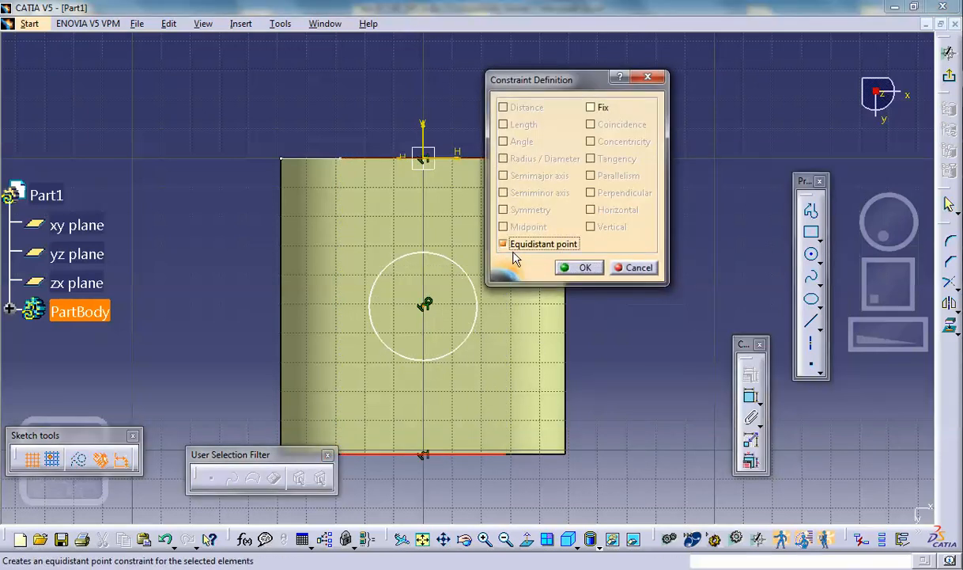
{"action": "left_click", "coordinate": [576, 268]}
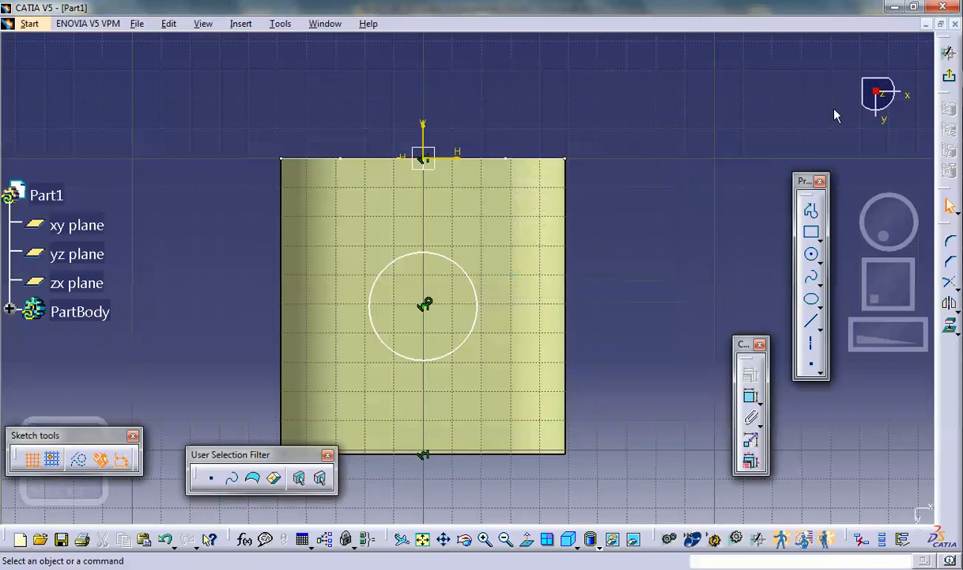
{"action": "left_click", "coordinate": [951, 81]}
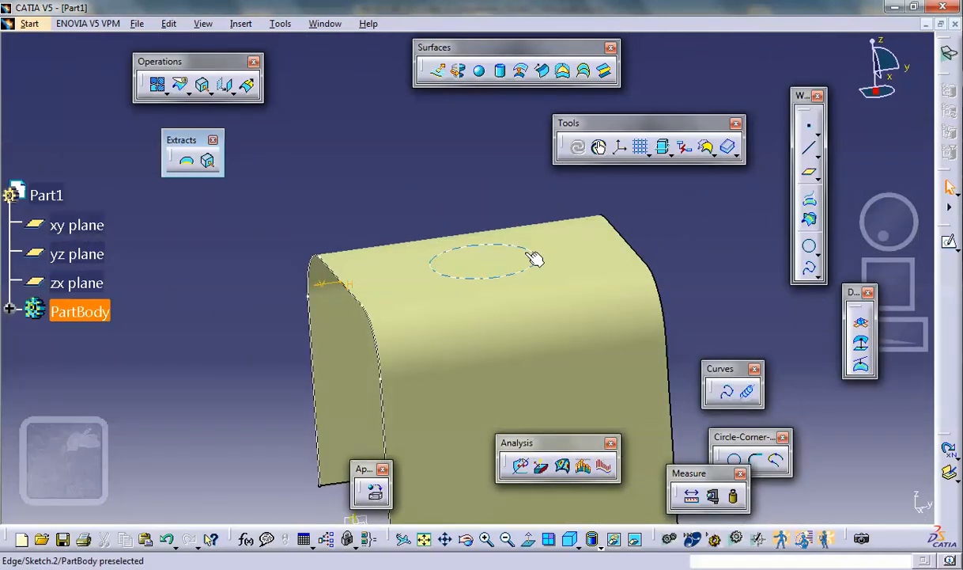
- Split the extruded surface with the circle sketch to cut a round hole in its top face
{"action": "left_click", "coordinate": [182, 87]}
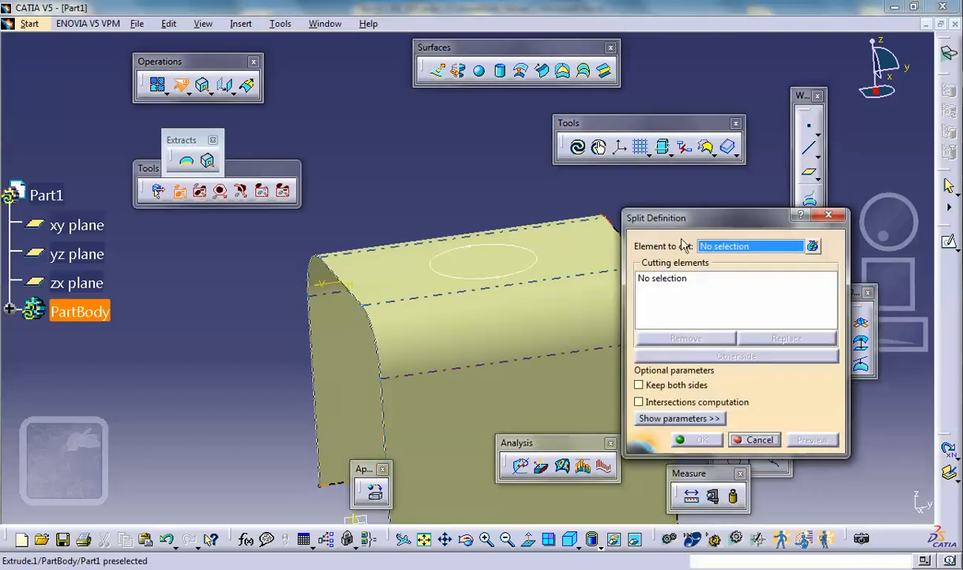
{"action": "left_click_drag", "start_coordinate": [650, 215], "coordinate": [774, 205]}
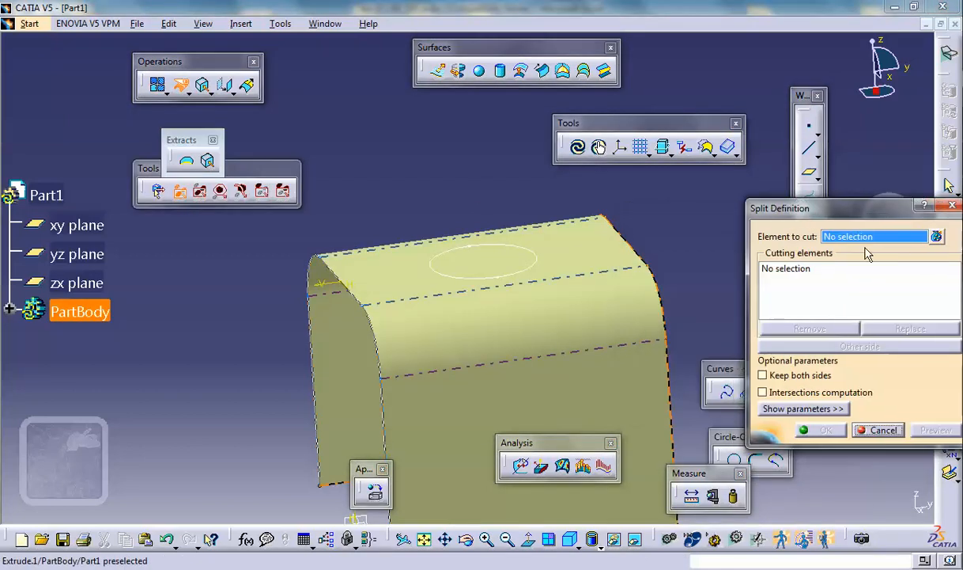
{"action": "left_click", "coordinate": [605, 242]}
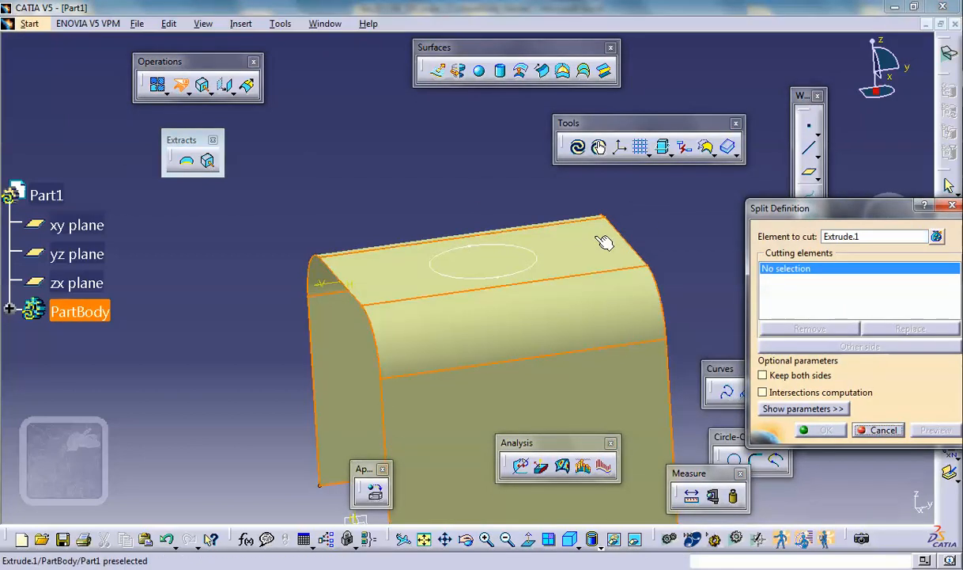
{"action": "left_click", "coordinate": [540, 259]}
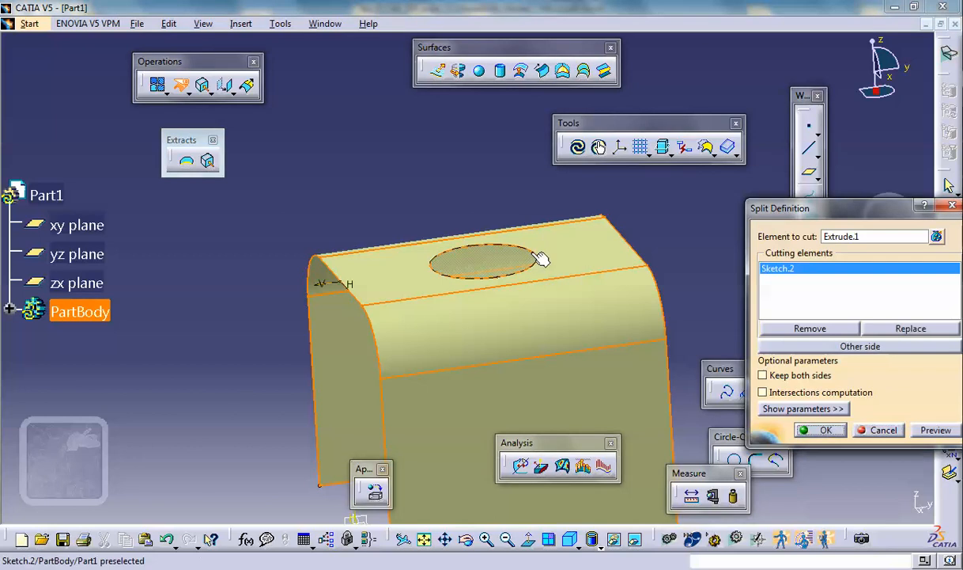
{"action": "left_click", "coordinate": [820, 429]}
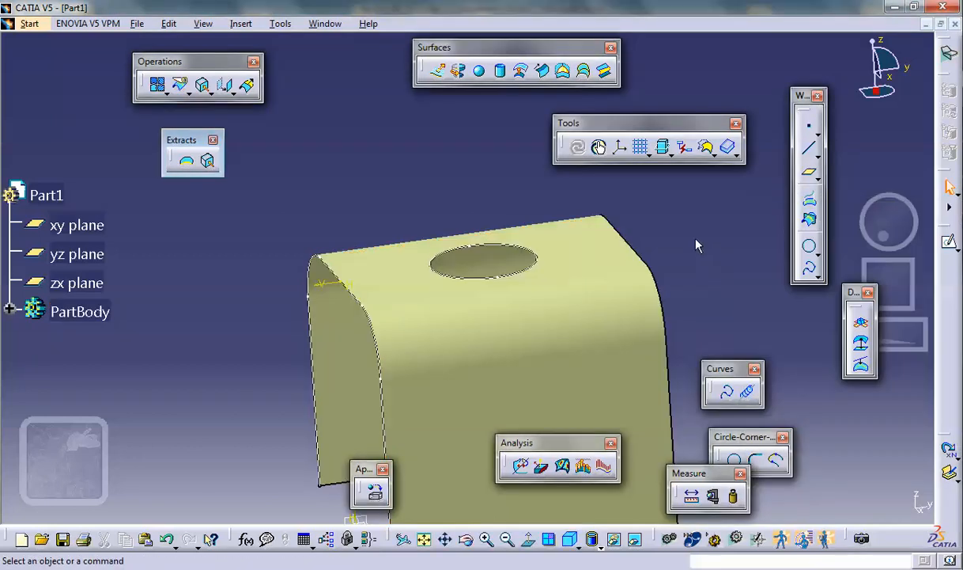
{"action": "middle_click_drag", "start_coordinate": [661, 227], "coordinate": [639, 215]}
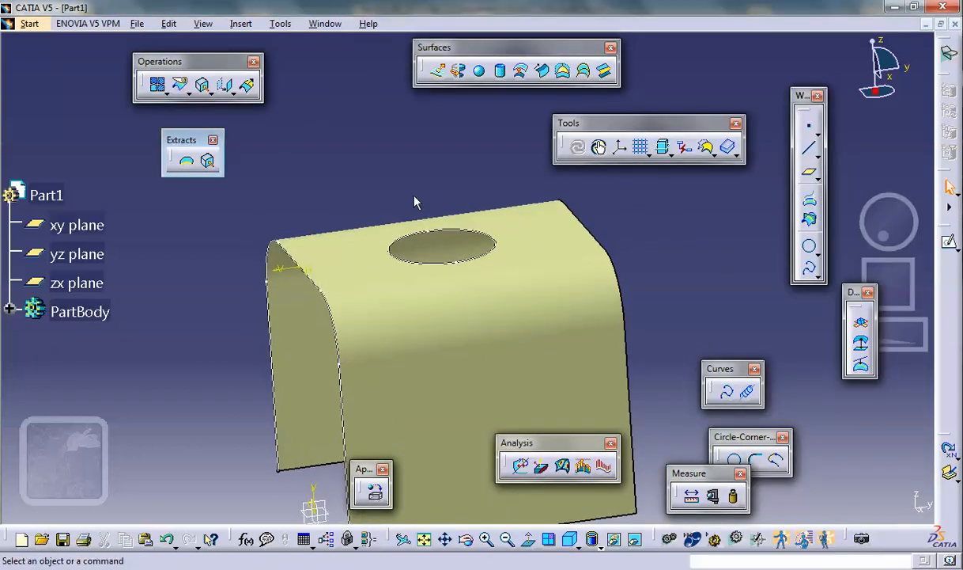
{"action": "middle_click_drag", "start_coordinate": [555, 232], "coordinate": [595, 225]}
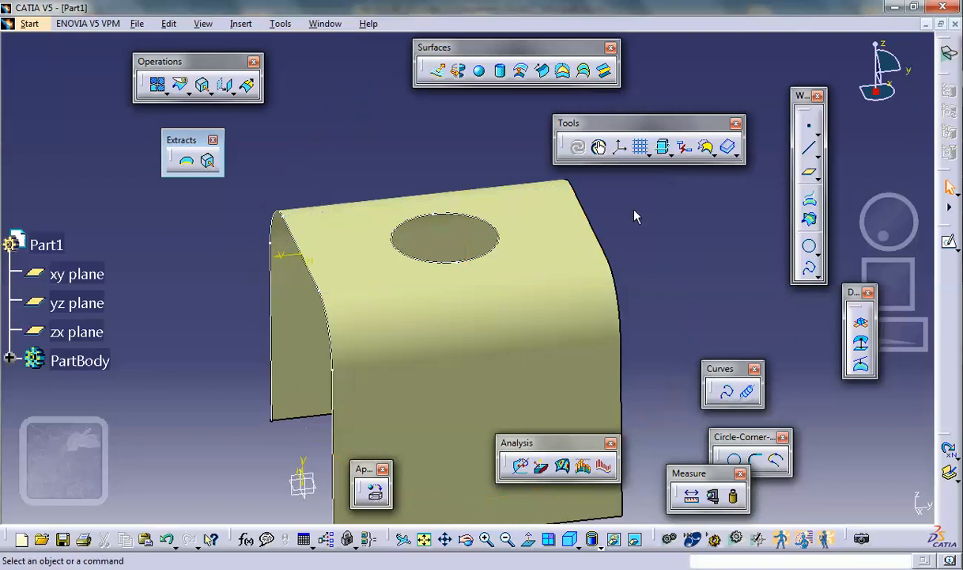
- Split the holed surface in half with the yz plane, switching the split to keep the other side
{"action": "left_click", "coordinate": [183, 87]}
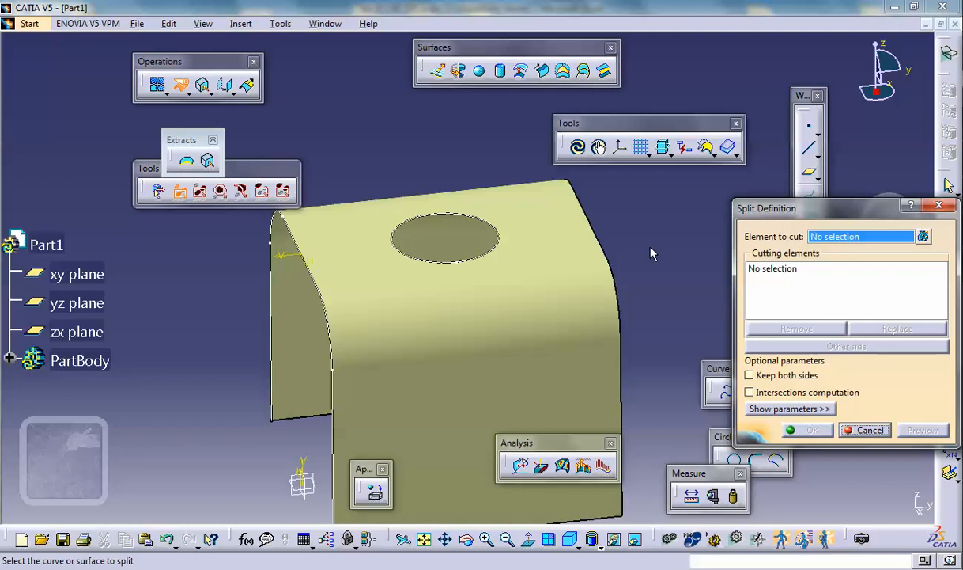
{"action": "left_click", "coordinate": [528, 287]}
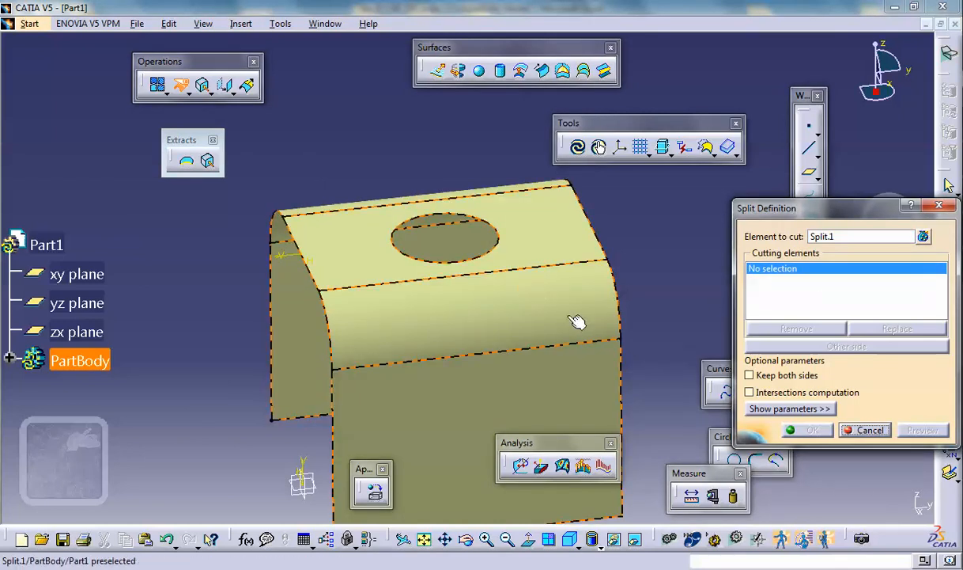
{"action": "middle_click_drag", "start_coordinate": [490, 357], "coordinate": [383, 327]}
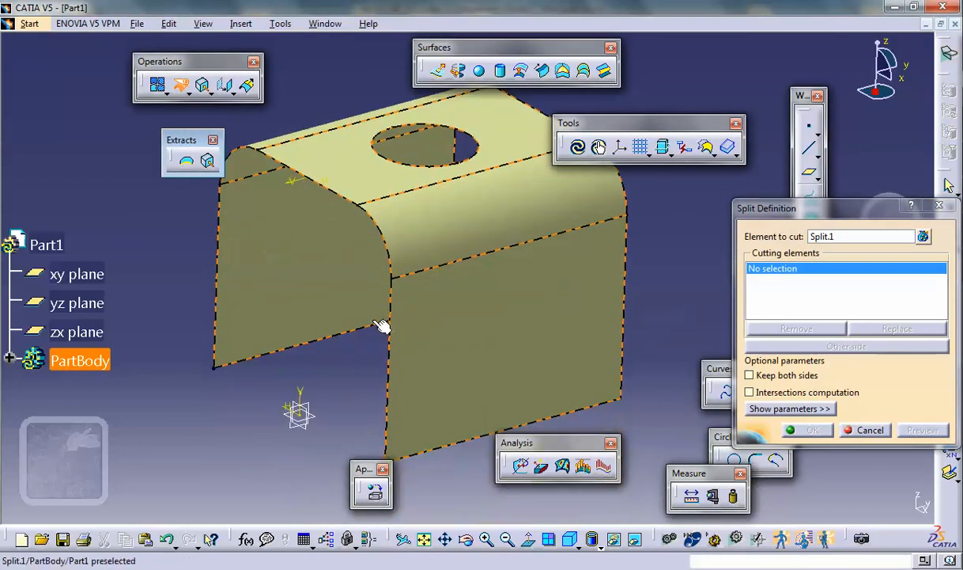
{"action": "left_click", "coordinate": [307, 407]}
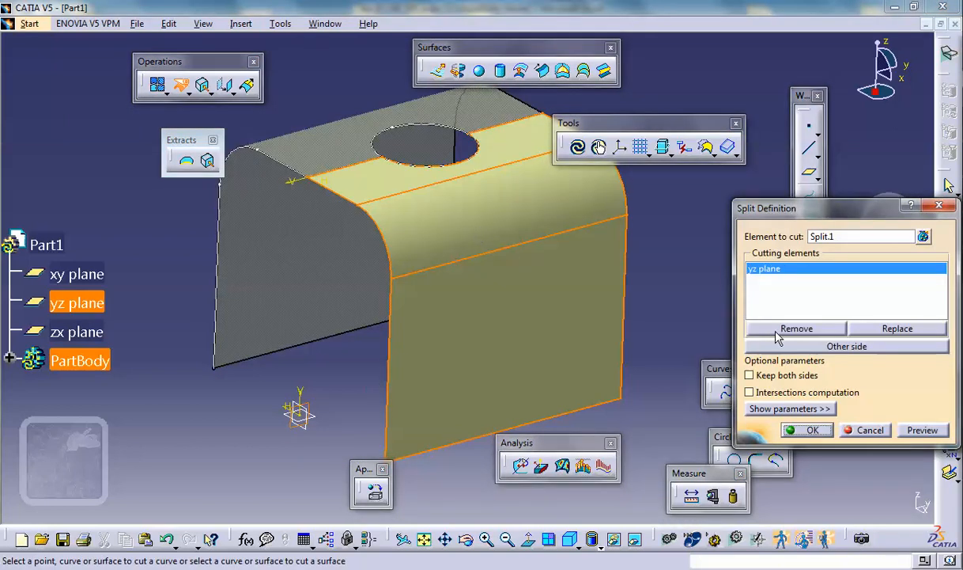
{"action": "left_click", "coordinate": [810, 345]}
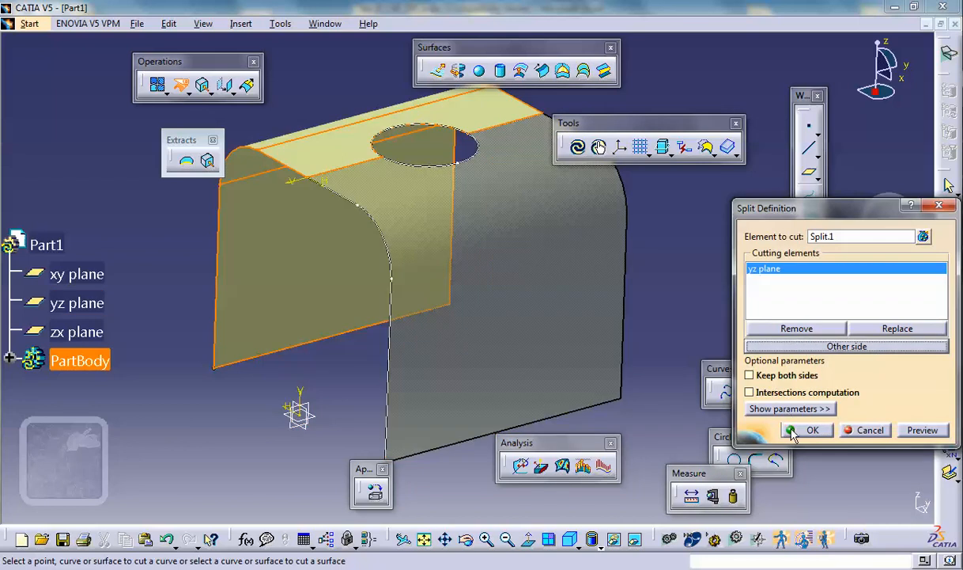
{"action": "left_click", "coordinate": [793, 431]}
{"action": "middle_click_drag", "start_coordinate": [575, 271], "coordinate": [514, 312]}
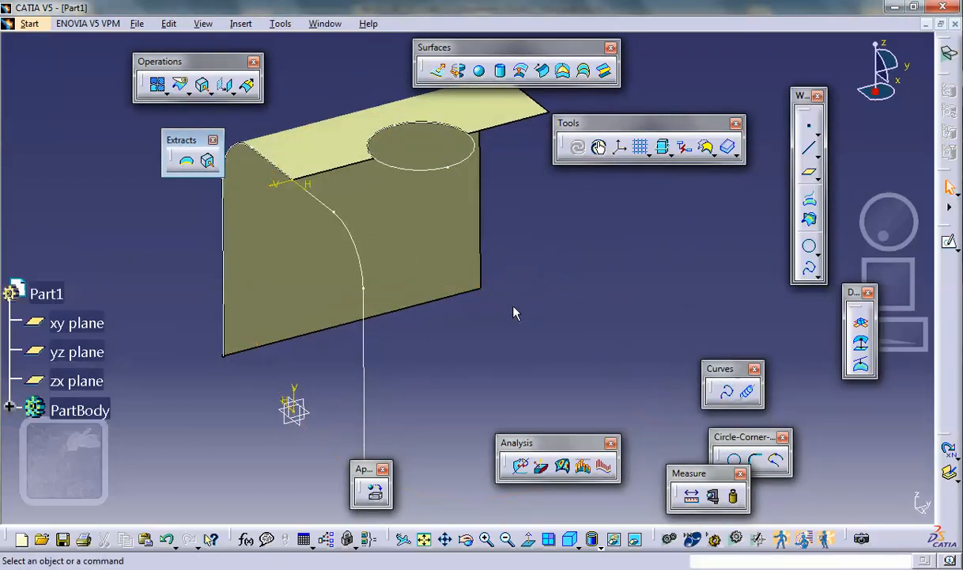
- Hide the circle sketch and the inverted-U profile sketch
{"action": "right_click", "coordinate": [437, 168]}
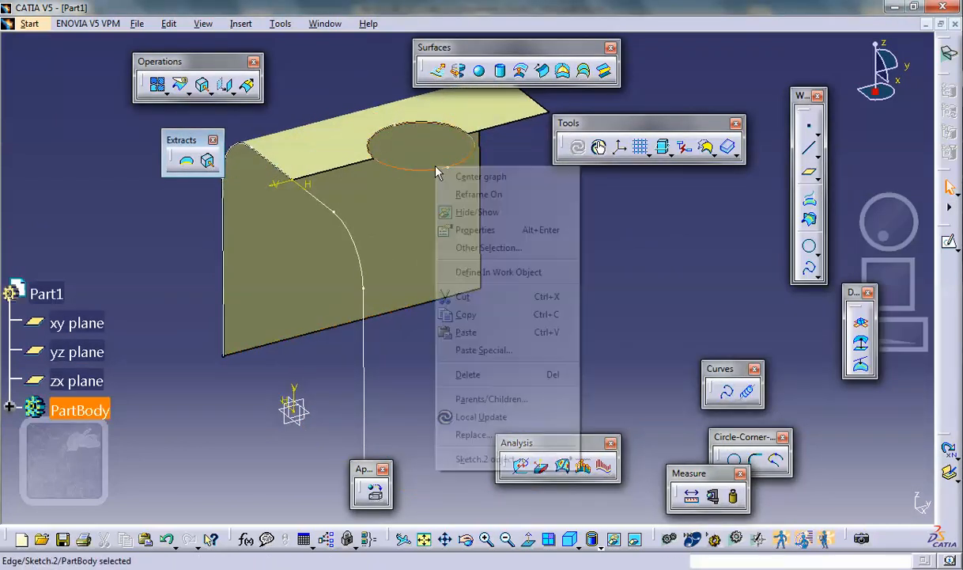
{"action": "left_click", "coordinate": [467, 212]}
{"action": "right_click", "coordinate": [364, 316]}
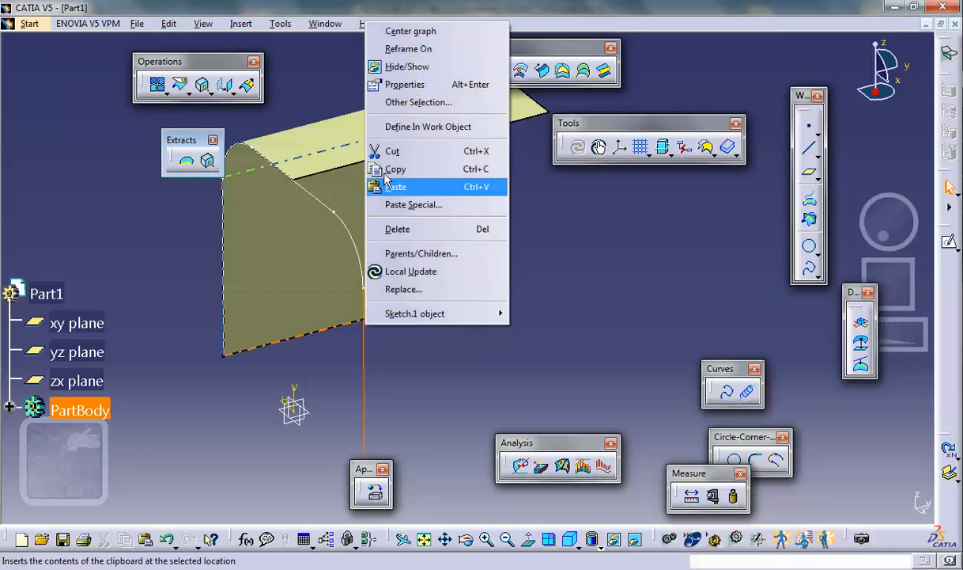
{"action": "left_click", "coordinate": [407, 66]}
{"action": "middle_click_drag", "start_coordinate": [549, 278], "coordinate": [574, 292]}
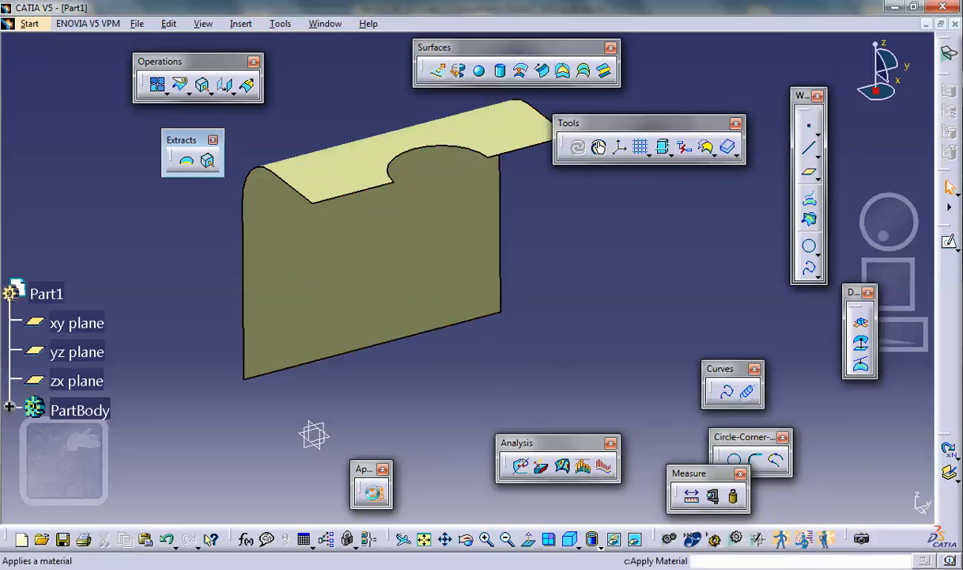
- Apply the Aluminium material from the Metal category to Part1
{"action": "left_click", "coordinate": [372, 492]}
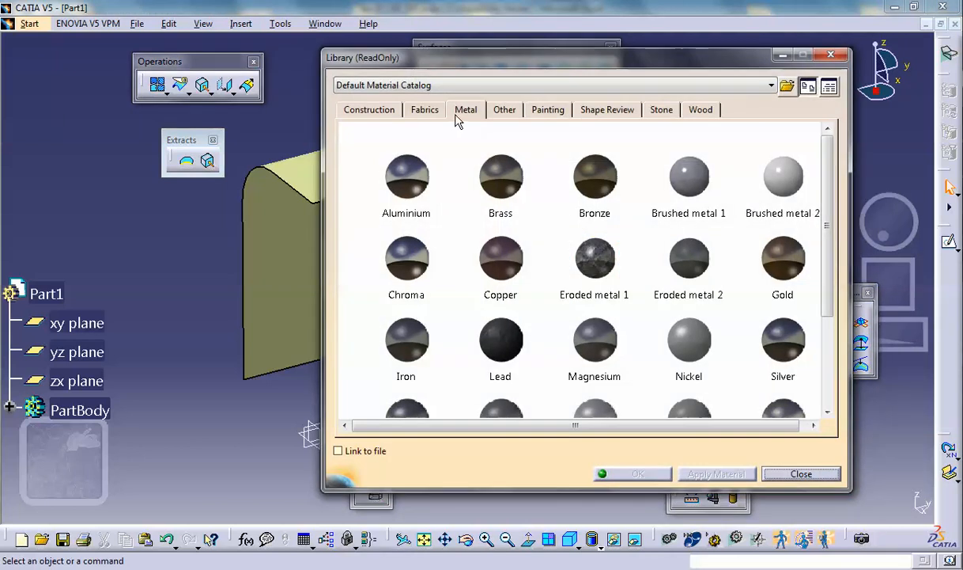
{"action": "left_click", "coordinate": [417, 163]}
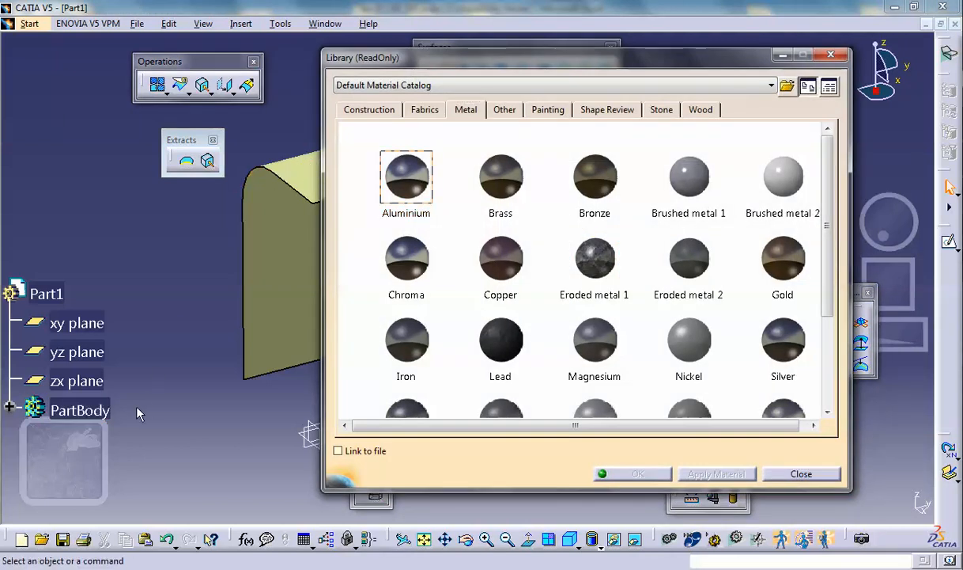
{"action": "left_click", "coordinate": [46, 293]}
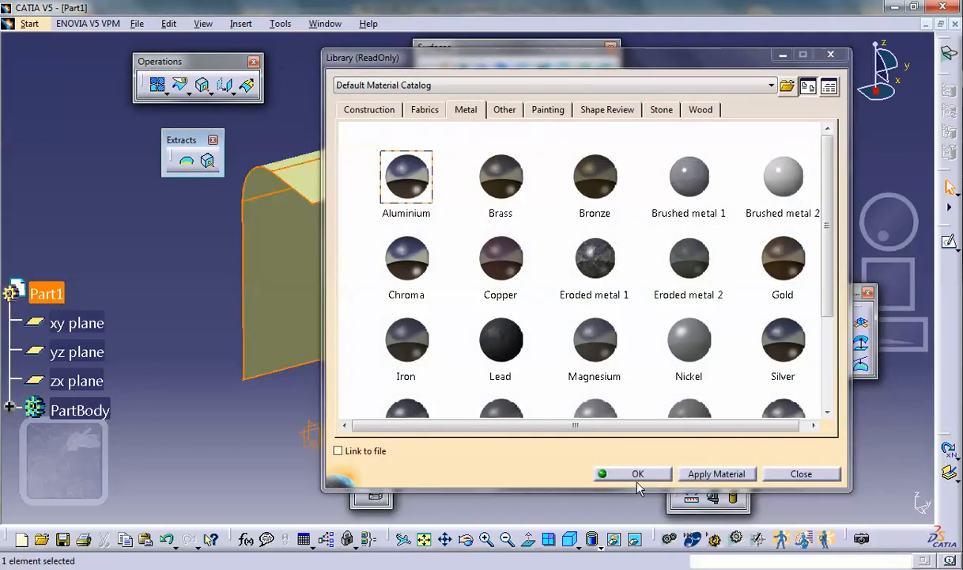
{"action": "left_click", "coordinate": [632, 473]}
{"action": "left_click", "coordinate": [395, 352]}
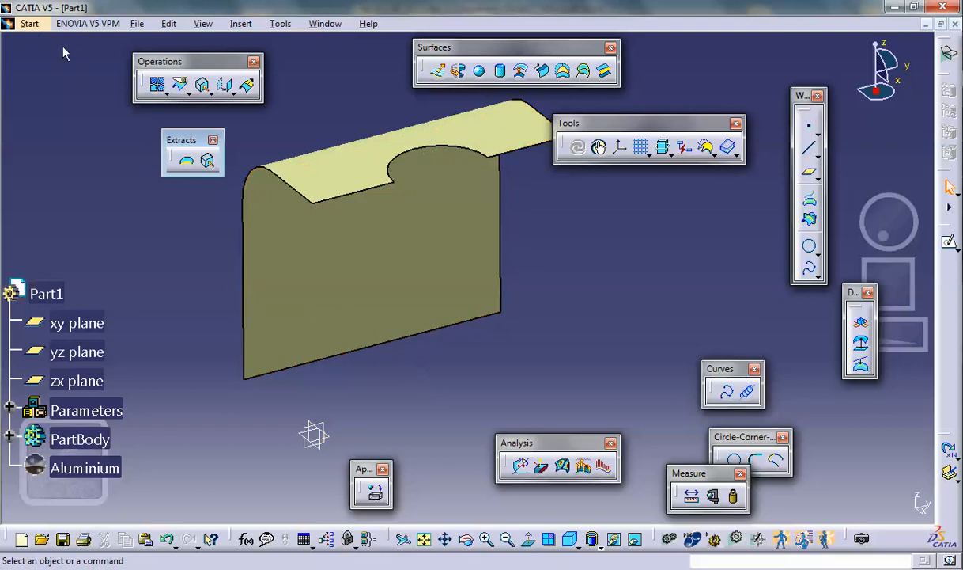
- Switch to Generative Structural Analysis and create a Static Analysis case for the half shell
{"action": "left_click", "coordinate": [31, 28]}
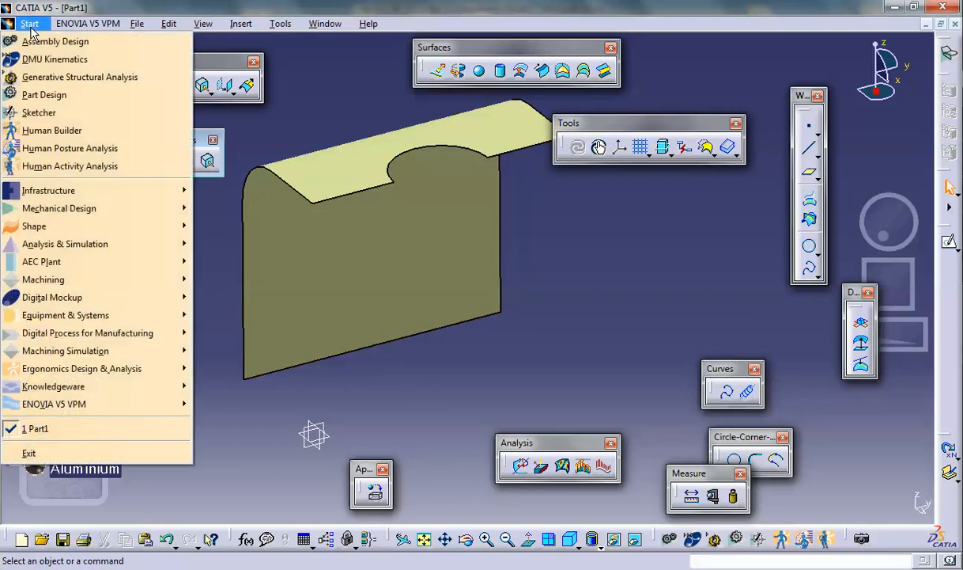
{"action": "left_click", "coordinate": [44, 78]}
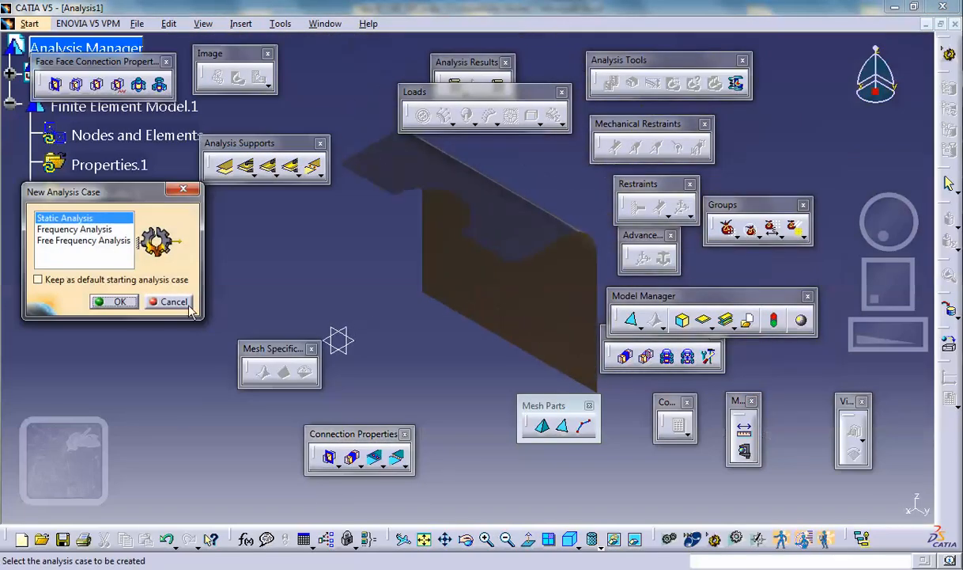
{"action": "left_click", "coordinate": [133, 305]}
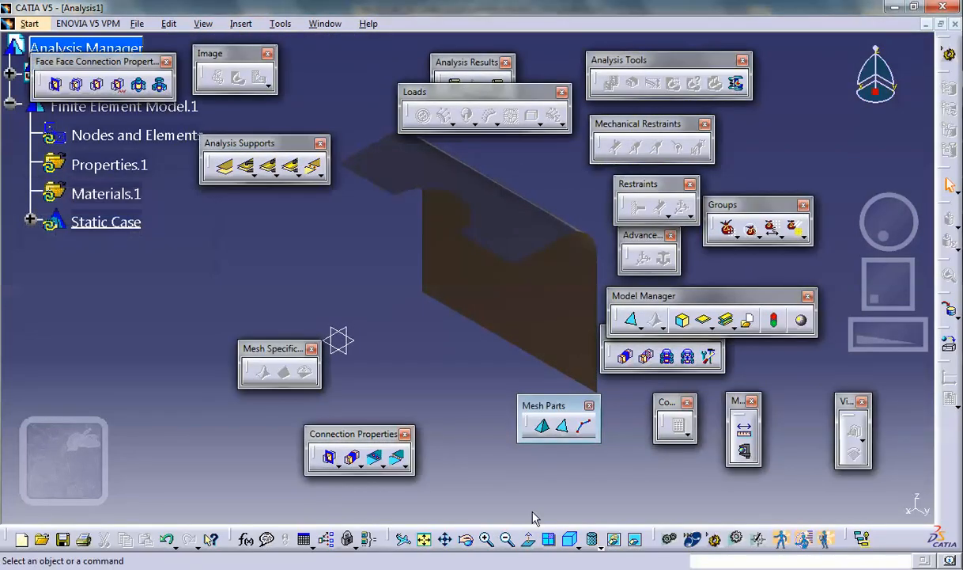
- Set the model's display style to Shading with Edges without Smooth Edges
{"action": "left_click", "coordinate": [577, 544]}
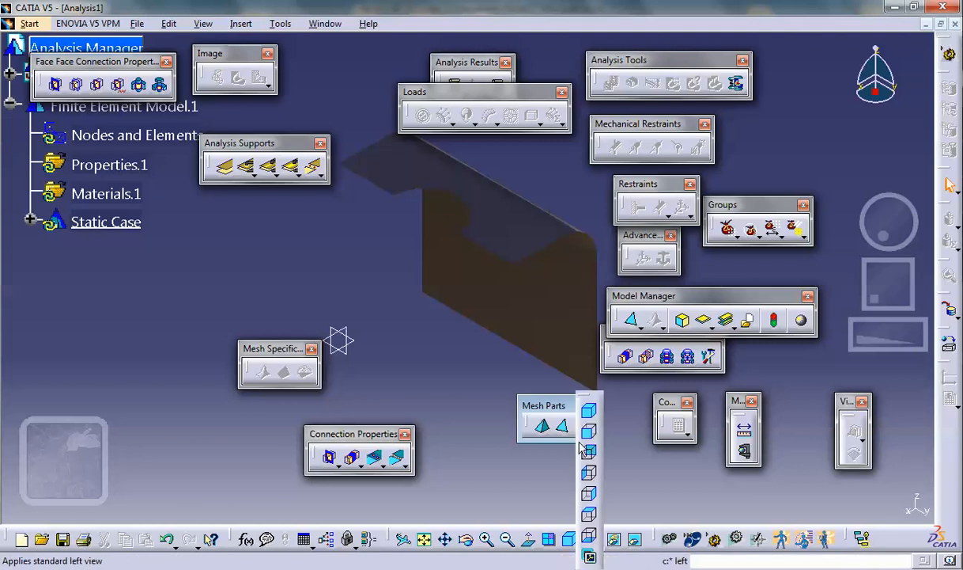
{"action": "left_click", "coordinate": [592, 540]}
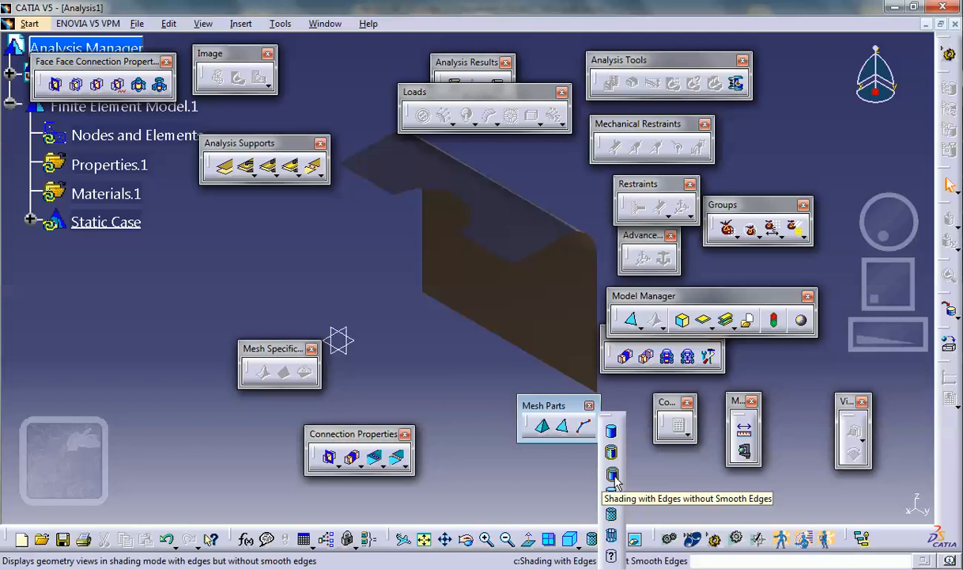
{"action": "left_click", "coordinate": [613, 475]}
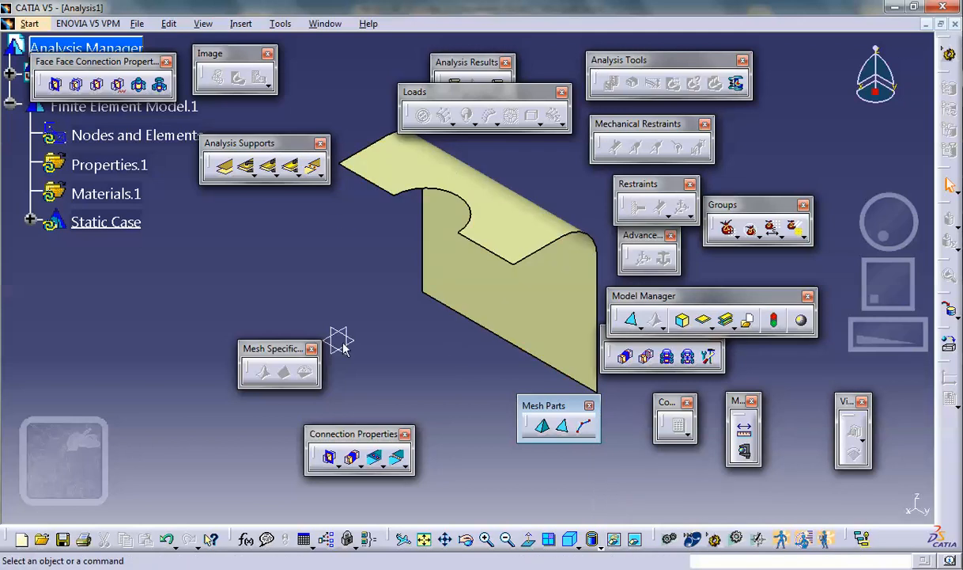
- Create a linear octree triangle mesh on the shell surface with an element size of 0.2 in
{"action": "left_click", "coordinate": [564, 428]}
{"action": "left_click", "coordinate": [513, 245]}
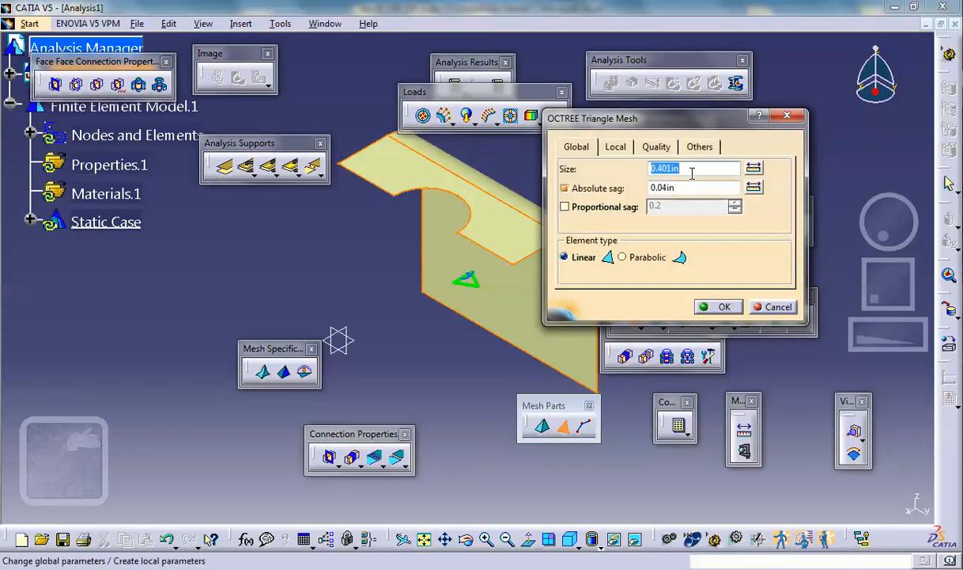
{"action": "type", "text": "."}
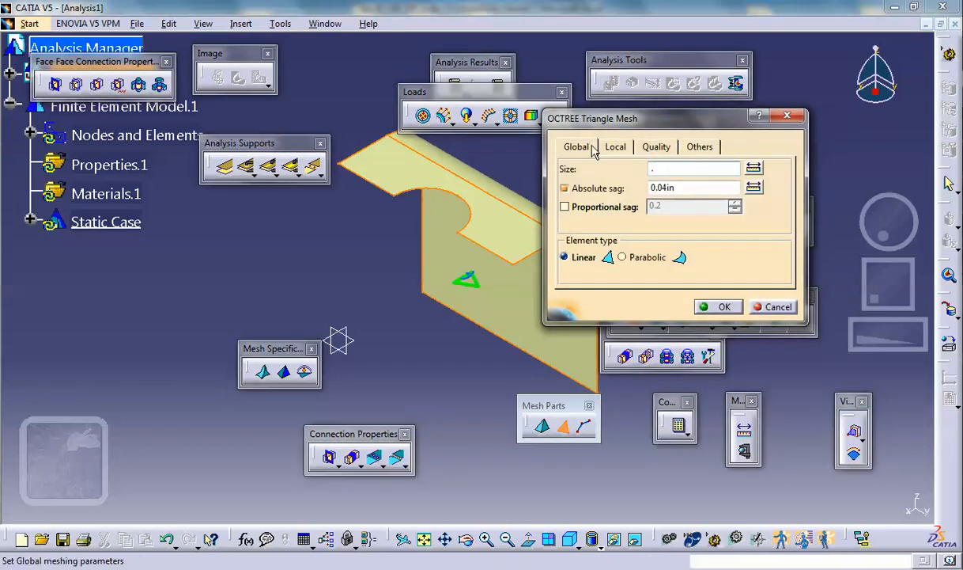
{"action": "type", "text": "2"}
{"action": "left_click", "coordinate": [717, 307]}
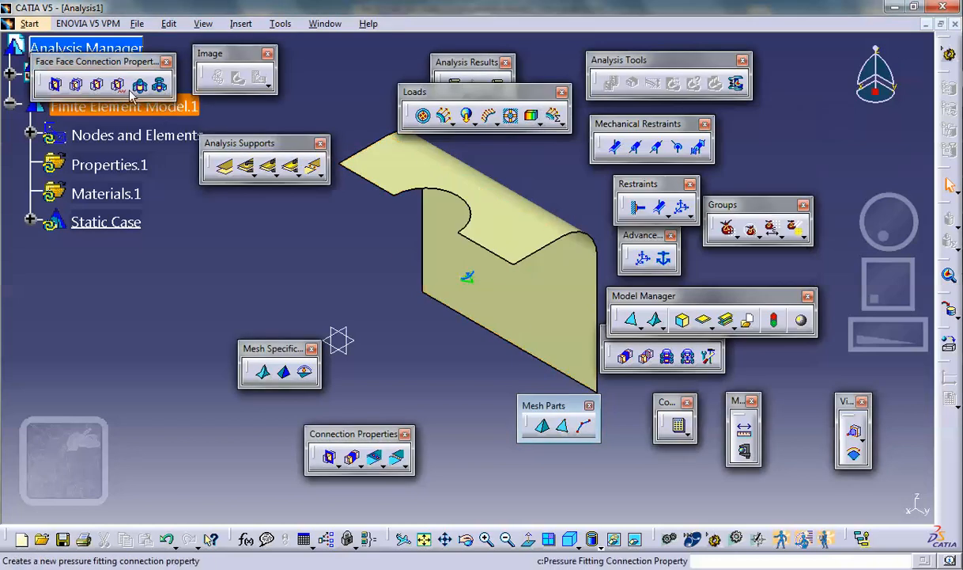
- Generate a mesh visualization of the shell to inspect the triangle elements, and delete that mesh image
{"action": "right_click", "coordinate": [111, 131]}
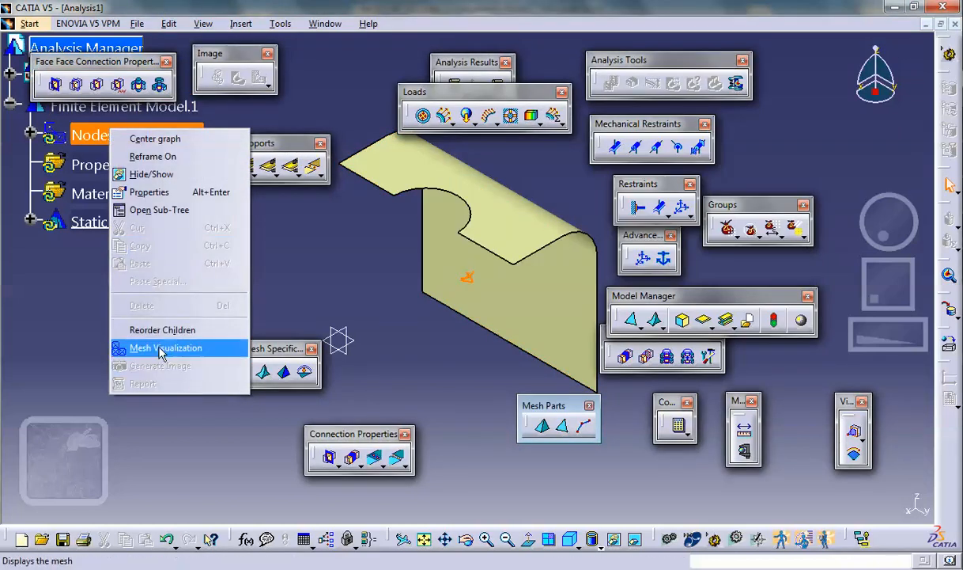
{"action": "left_click", "coordinate": [162, 351]}
{"action": "left_click", "coordinate": [479, 331]}
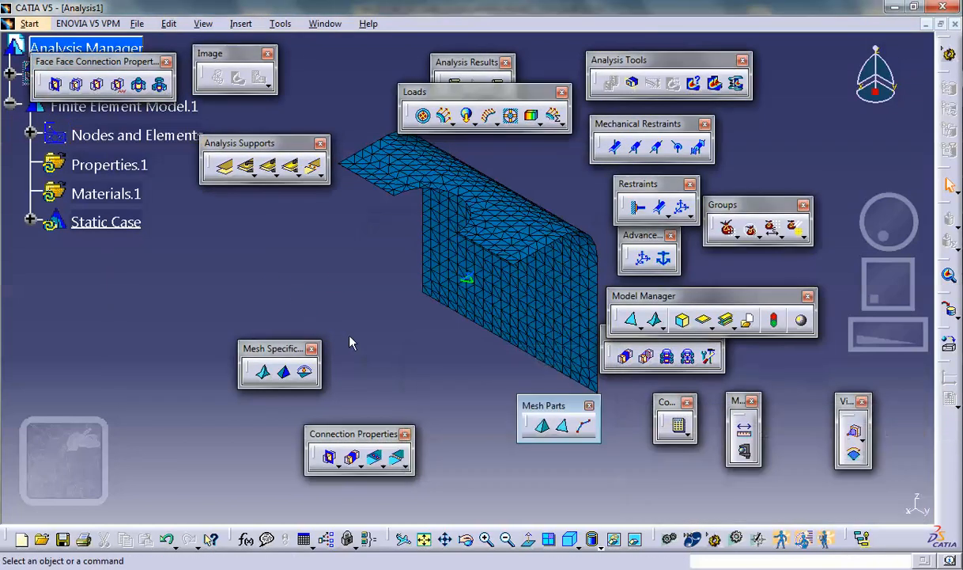
{"action": "left_click", "coordinate": [30, 133]}
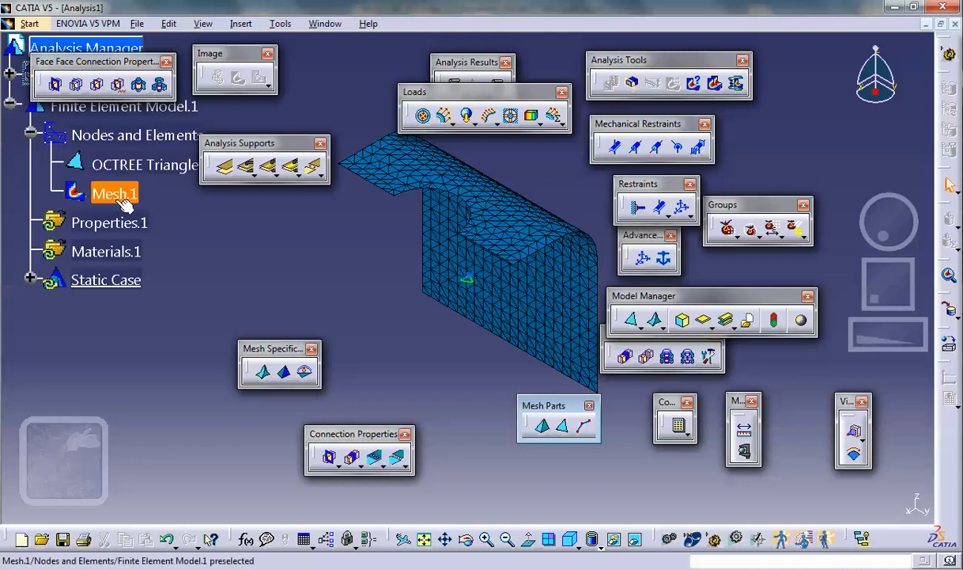
{"action": "right_click", "coordinate": [115, 197]}
{"action": "left_click", "coordinate": [143, 374]}
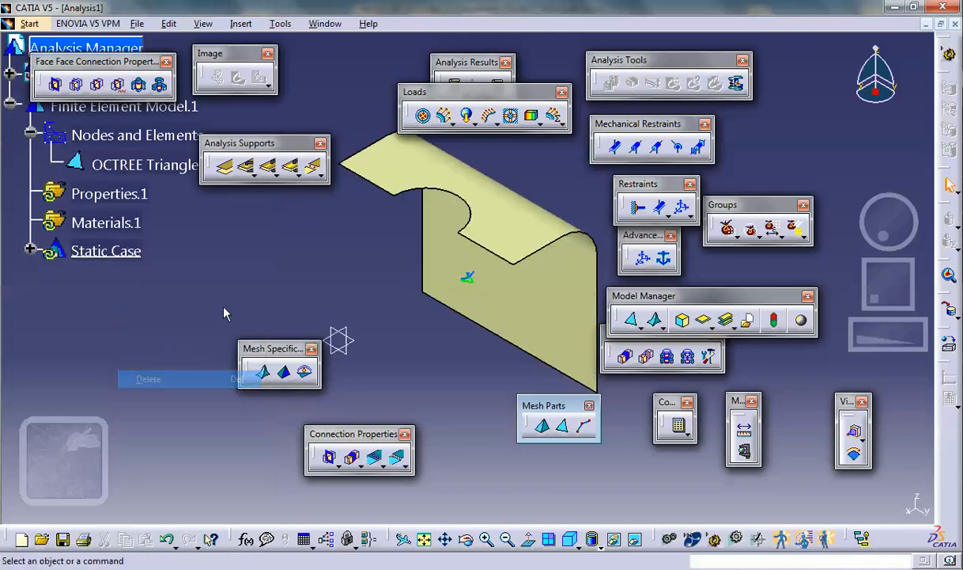
- Clamp the bottom edge of the shell's vertical wall
{"action": "middle_click_drag", "start_coordinate": [322, 283], "coordinate": [262, 253]}
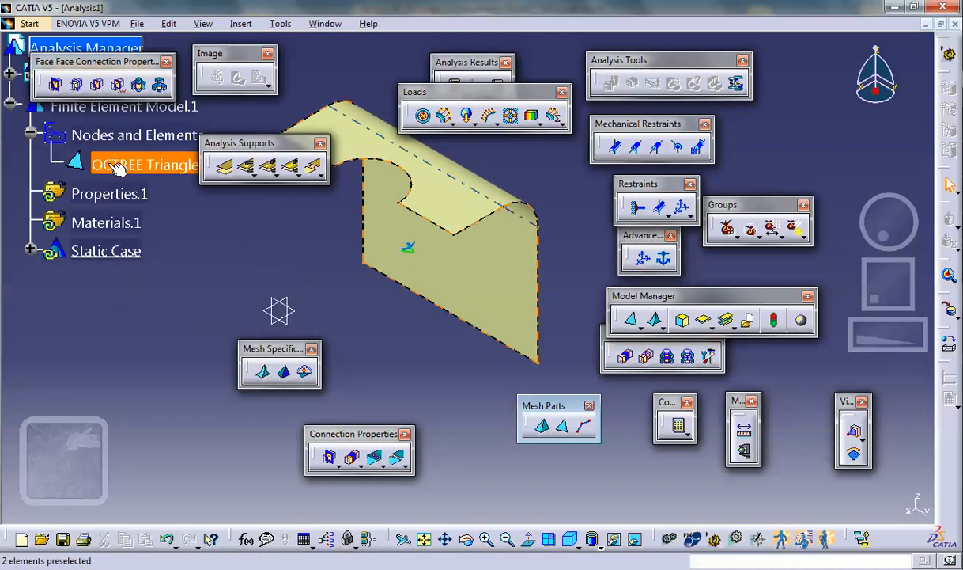
{"action": "left_click", "coordinate": [634, 212]}
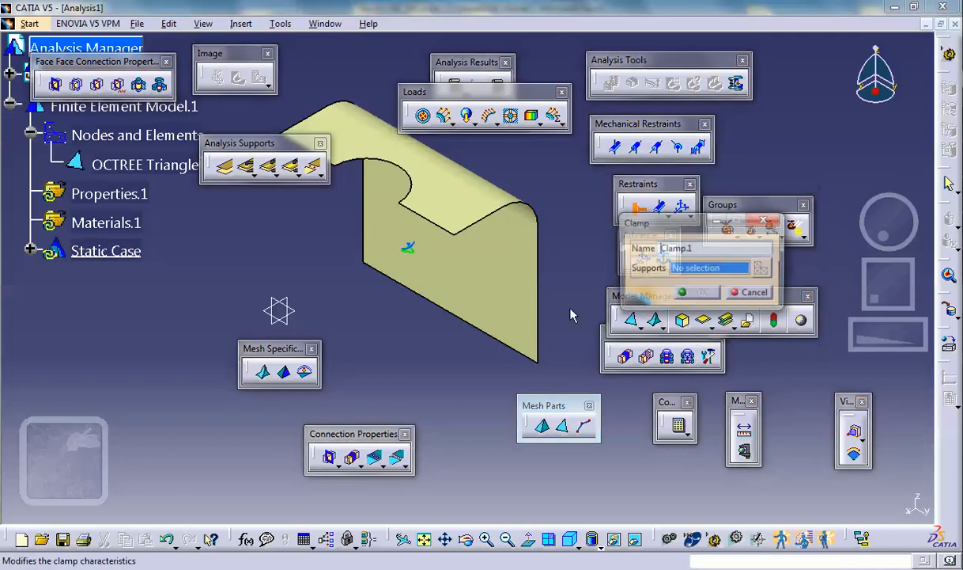
{"action": "left_click", "coordinate": [456, 320]}
{"action": "left_click", "coordinate": [695, 295]}
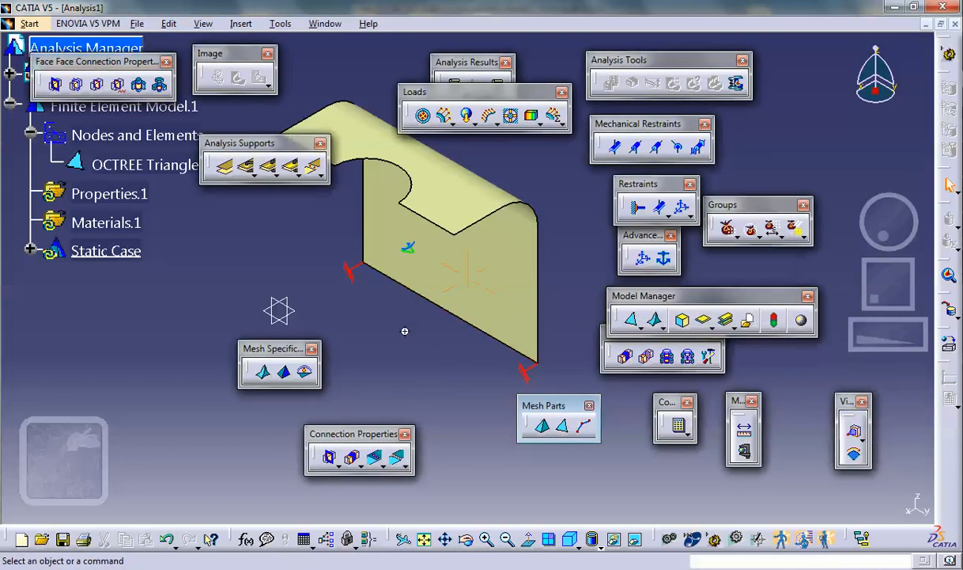
- Apply a user-defined restraint to the two straight cut edges beside the hole, blocking Translation 1, Rotation 2 and Rotation 3
{"action": "middle_click_drag", "start_coordinate": [405, 331], "coordinate": [407, 336]}
{"action": "middle_click_drag", "start_coordinate": [457, 210], "coordinate": [506, 225]}
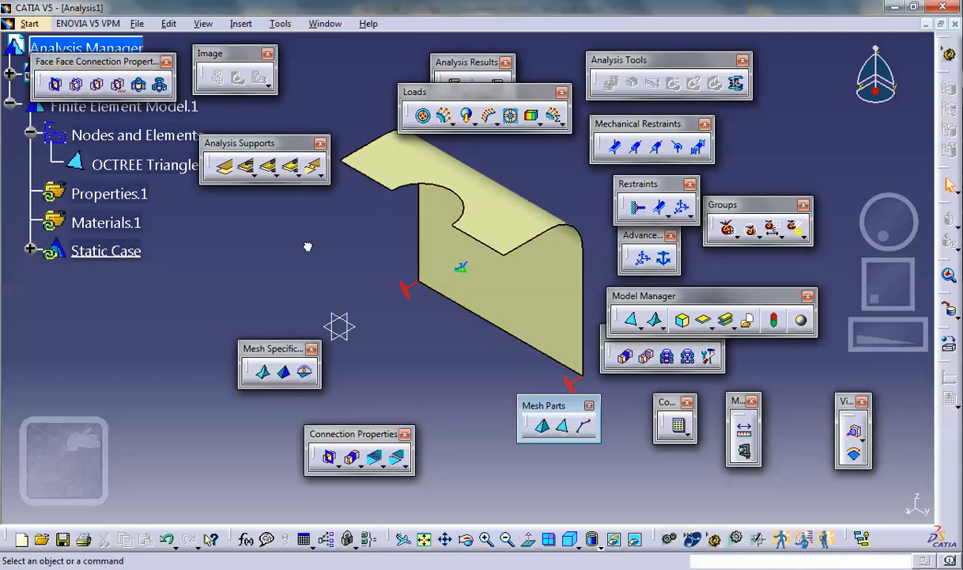
{"action": "left_click", "coordinate": [681, 207]}
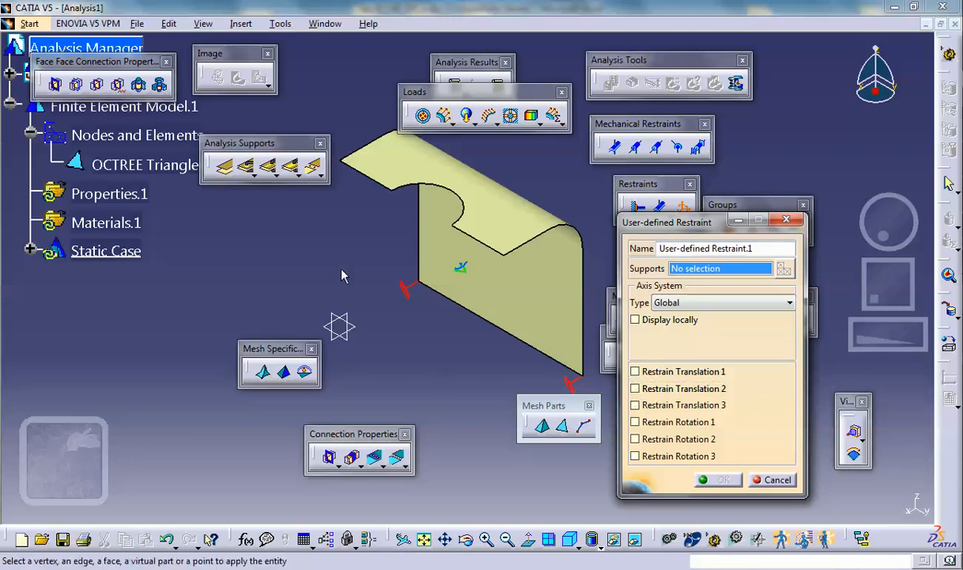
{"action": "left_click", "coordinate": [374, 181]}
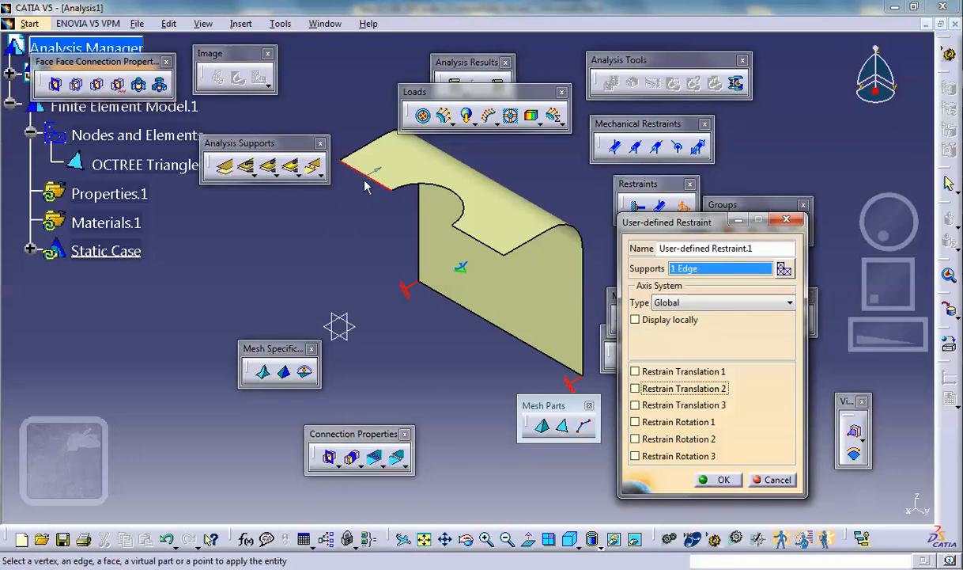
{"action": "left_click", "coordinate": [488, 246]}
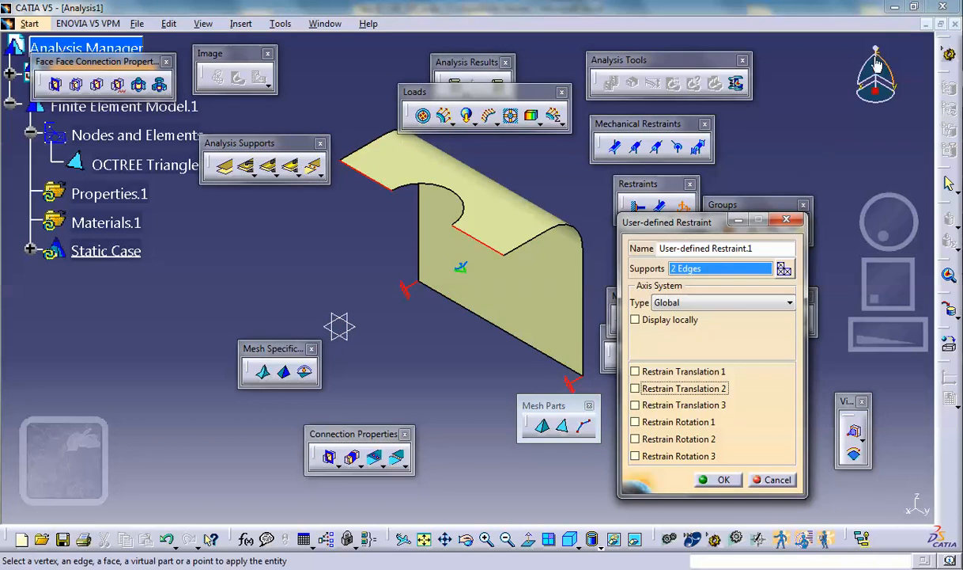
{"action": "left_click", "coordinate": [635, 374]}
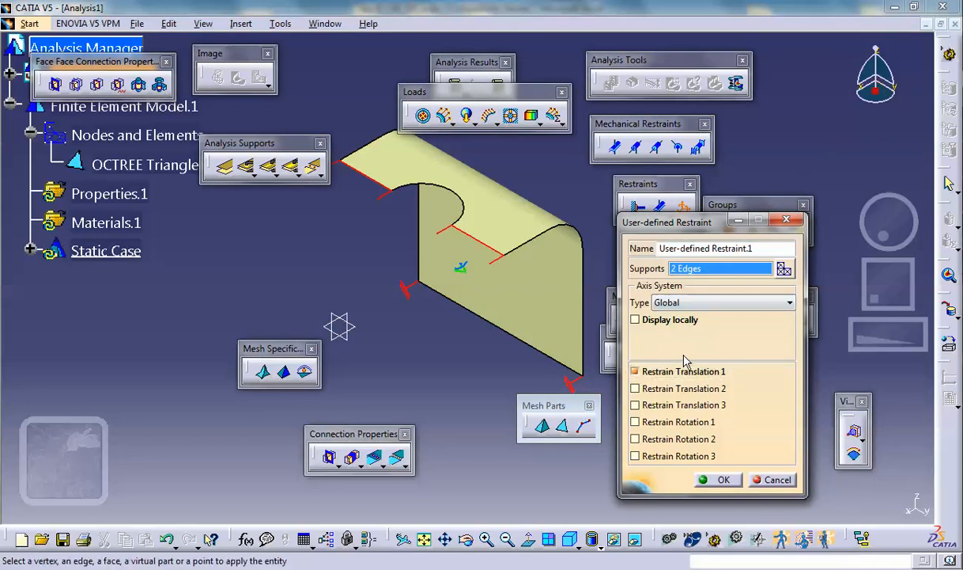
{"action": "left_click", "coordinate": [635, 438]}
{"action": "left_click", "coordinate": [635, 456]}
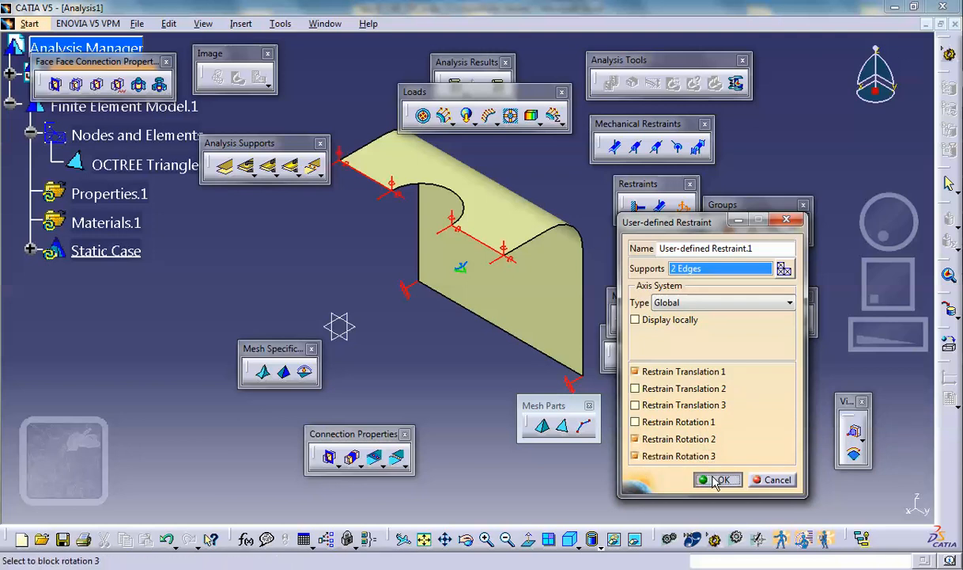
{"action": "left_click", "coordinate": [718, 479]}
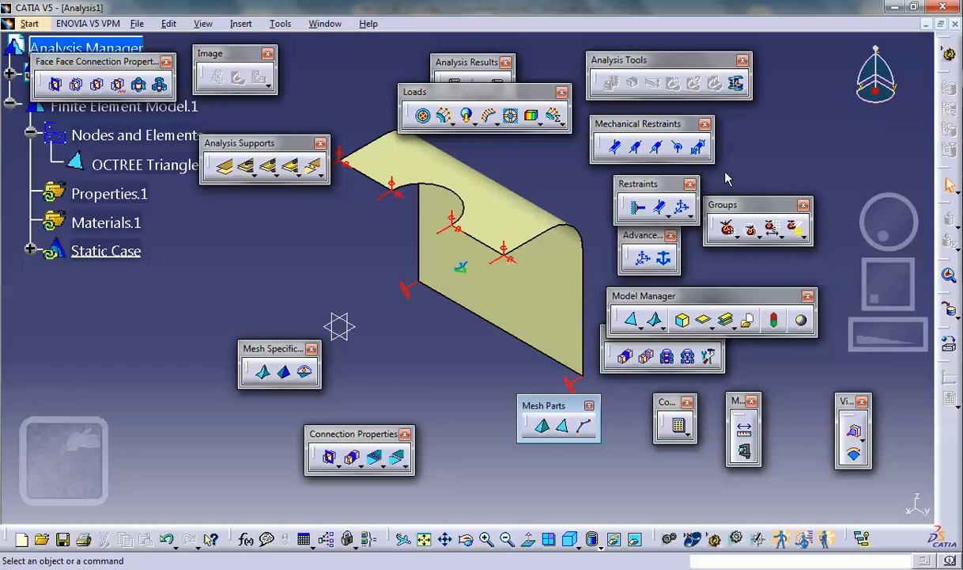
- Add a second user-defined restraint on the semicircular hole edge, blocking only Translation 2
{"action": "left_click", "coordinate": [660, 207]}
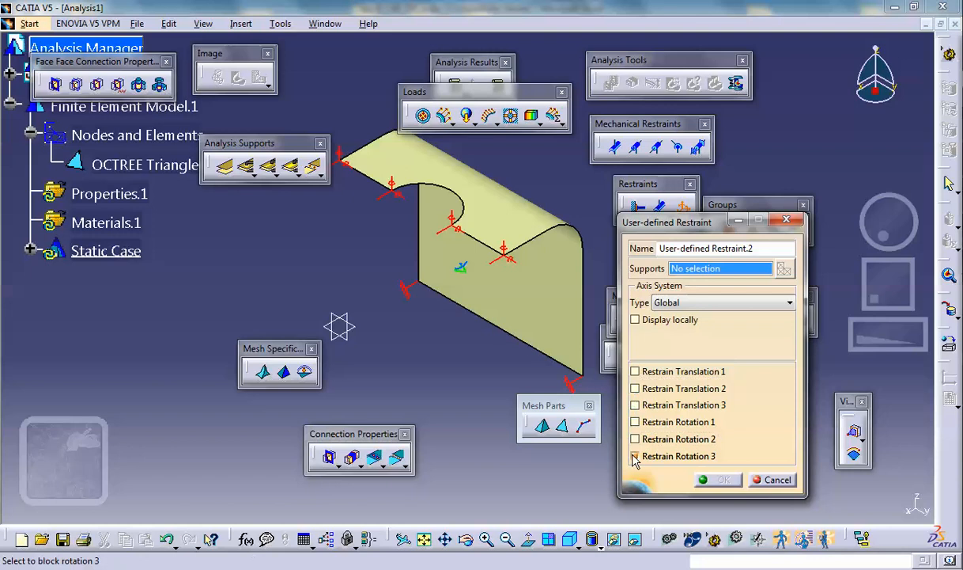
{"action": "left_click", "coordinate": [459, 207]}
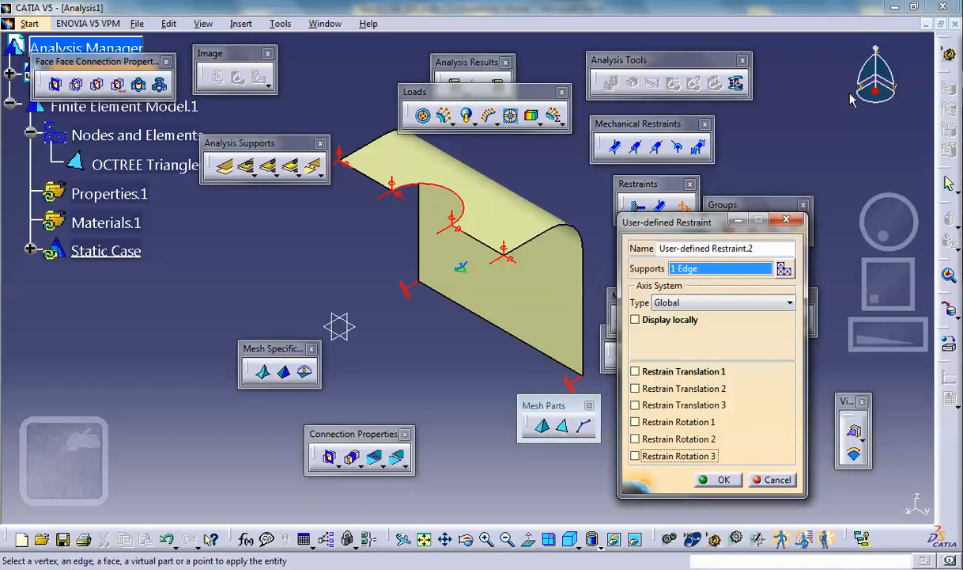
{"action": "left_click", "coordinate": [636, 389]}
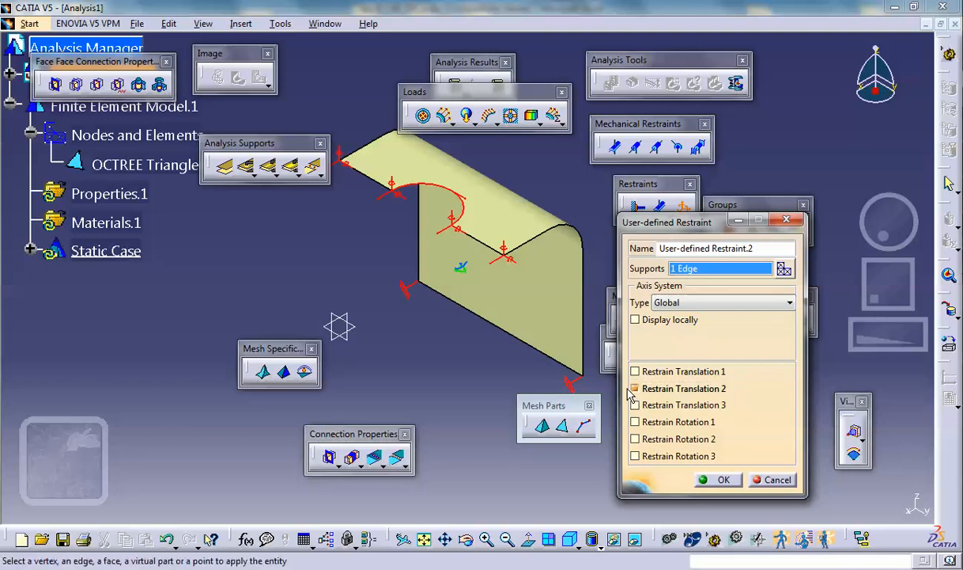
{"action": "left_click", "coordinate": [723, 480]}
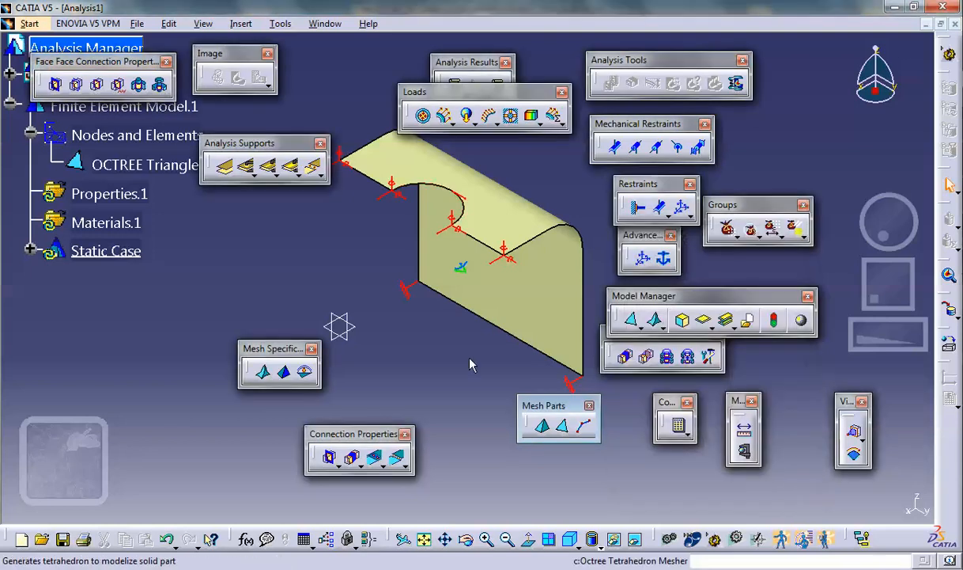
- Apply an enforced displacement with a Translation 2 of 0.001 in to the hole edge's user-defined restraint
{"action": "left_click", "coordinate": [510, 116]}
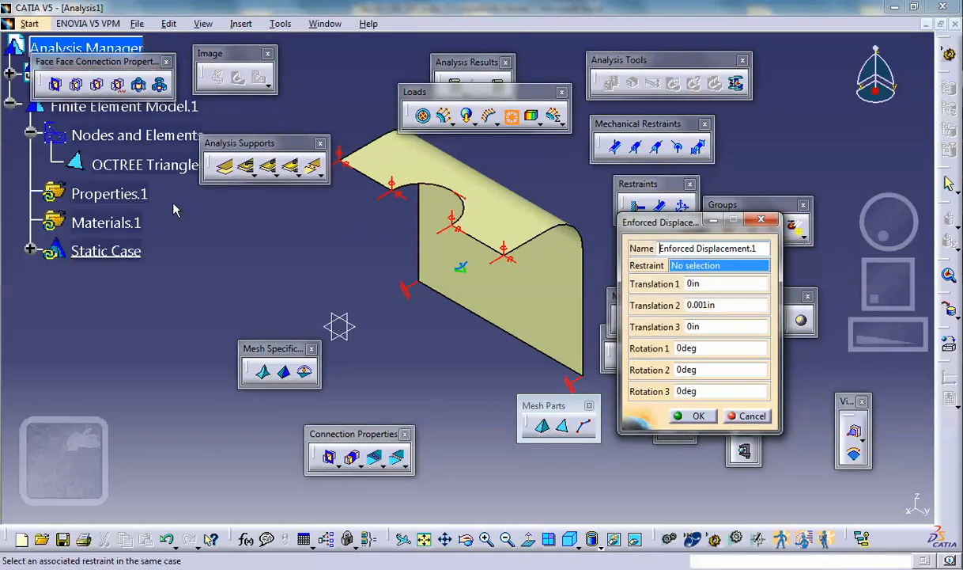
{"action": "left_click", "coordinate": [30, 250]}
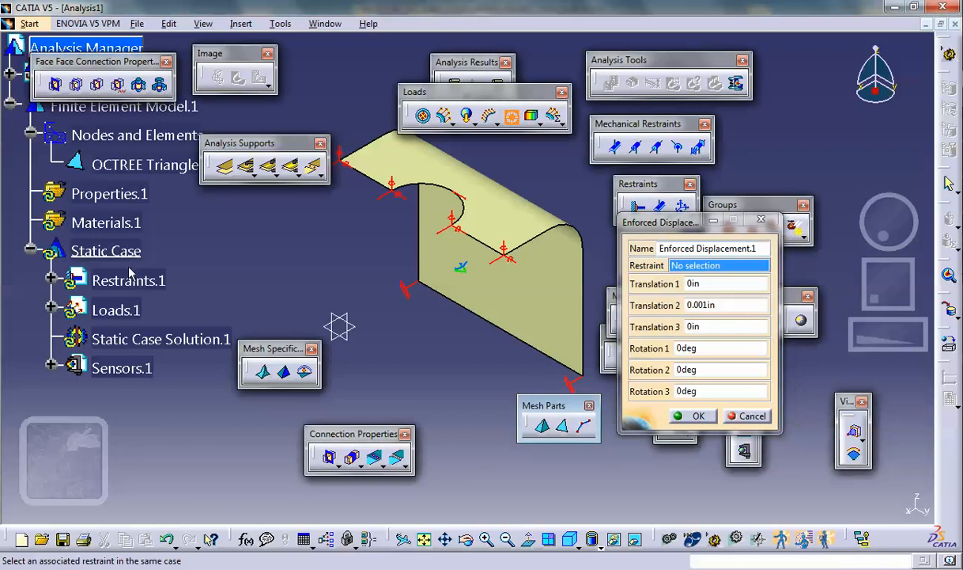
{"action": "left_click", "coordinate": [50, 280]}
{"action": "left_click", "coordinate": [170, 368]}
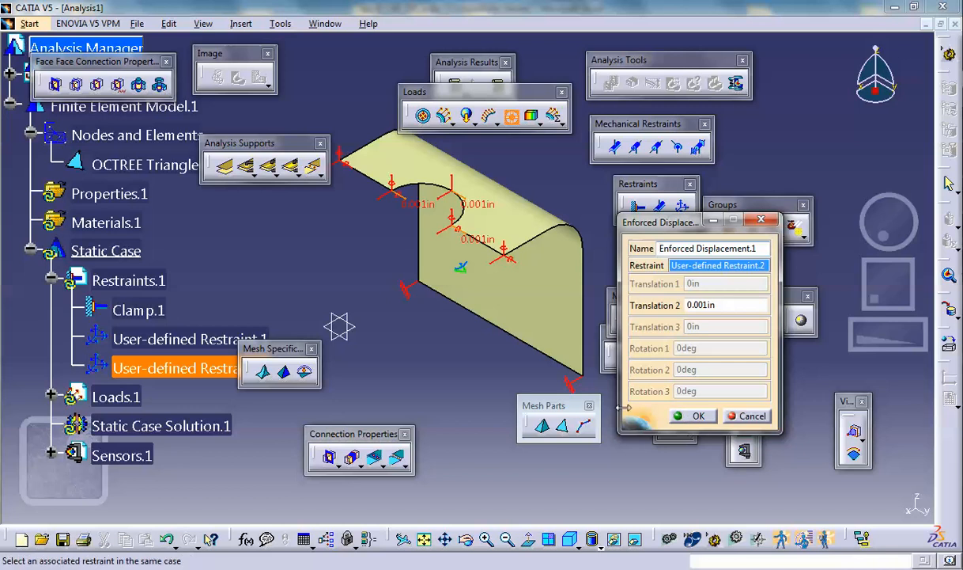
{"action": "left_click", "coordinate": [682, 415]}
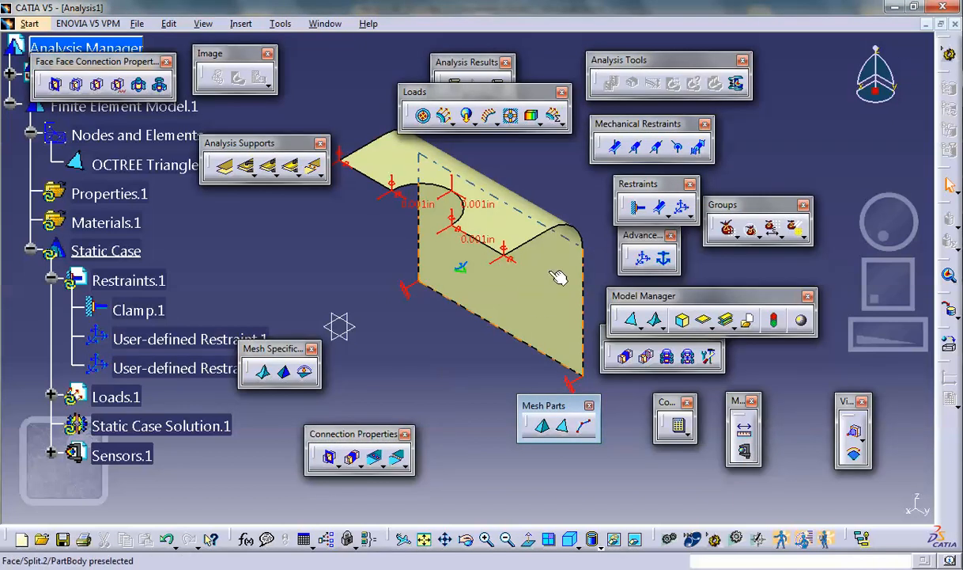
- Assign a 2D property with a thickness of 0.1 in to the shell surface
{"action": "left_click", "coordinate": [705, 320]}
{"action": "left_click", "coordinate": [482, 253]}
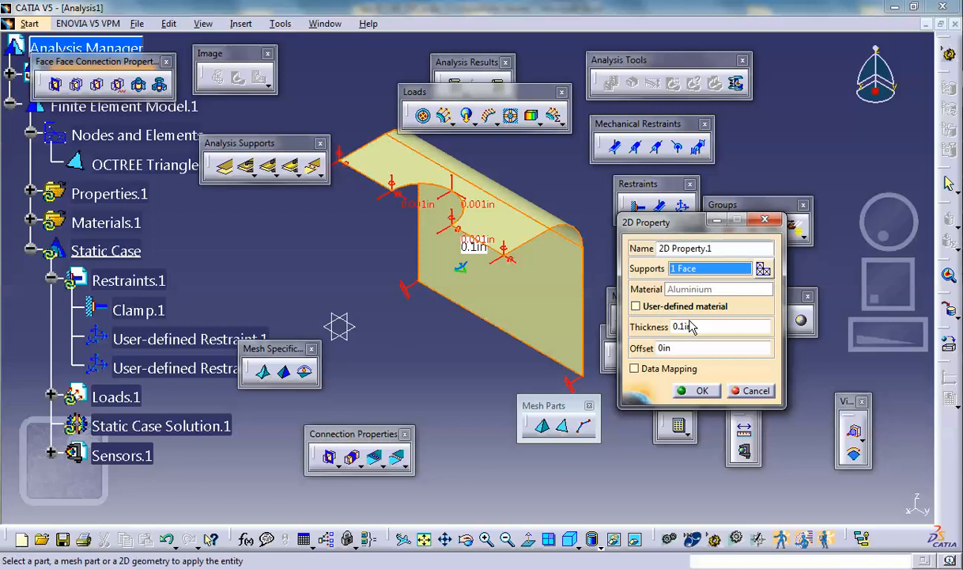
{"action": "left_click", "coordinate": [696, 390]}
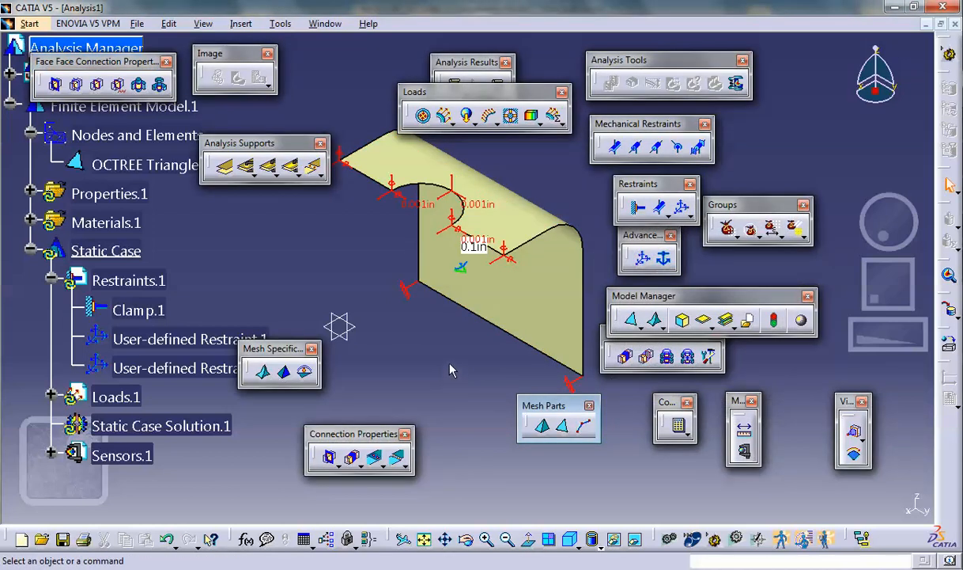
- Compute all objects of the static case and accept the estimated computation resources
{"action": "middle_click_drag", "start_coordinate": [451, 369], "coordinate": [441, 355]}
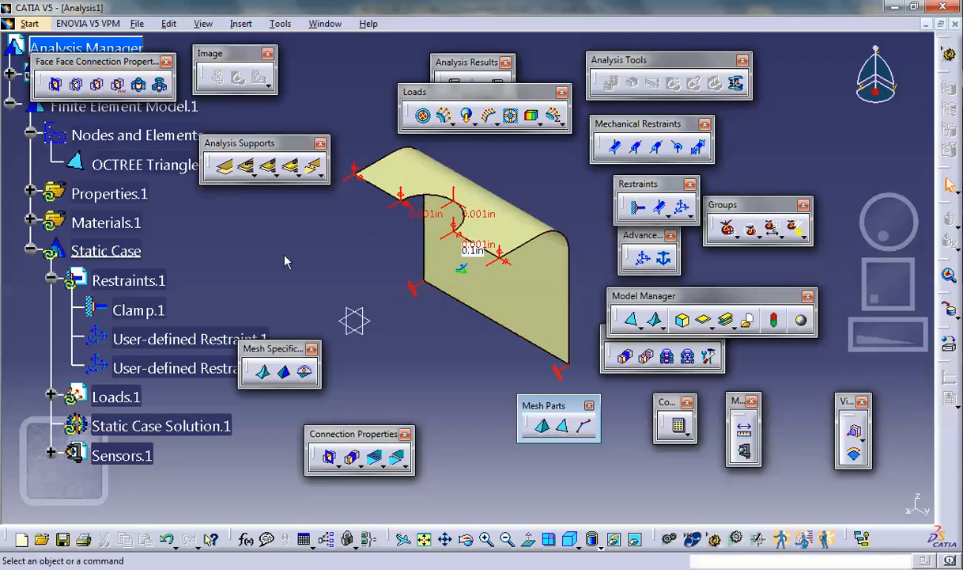
{"action": "left_click", "coordinate": [668, 420]}
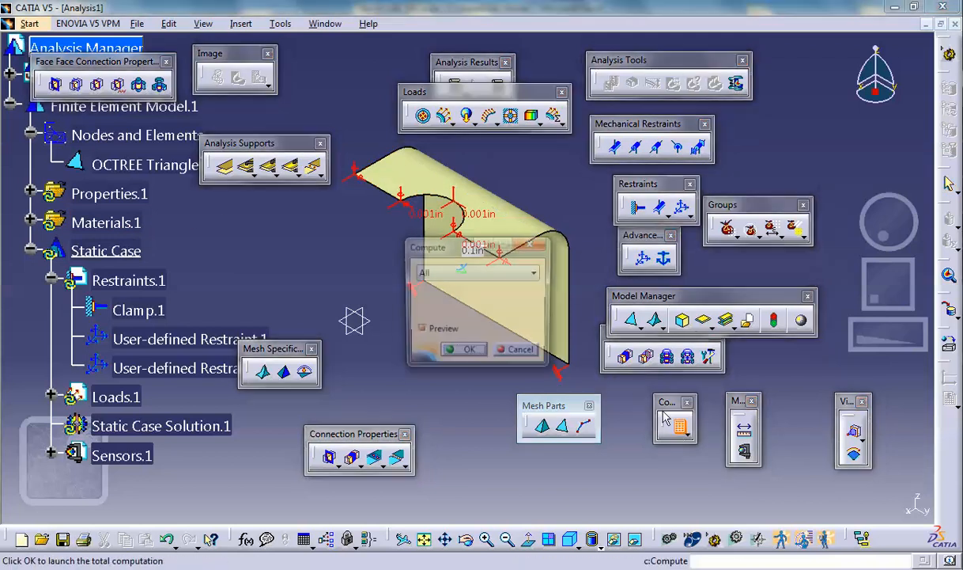
{"action": "left_click", "coordinate": [466, 352]}
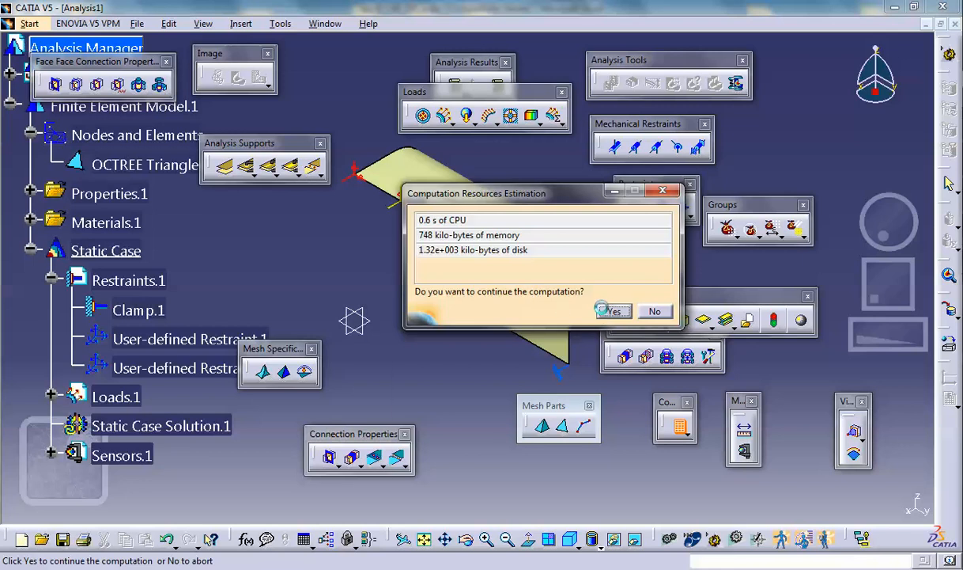
{"action": "left_click", "coordinate": [605, 310]}
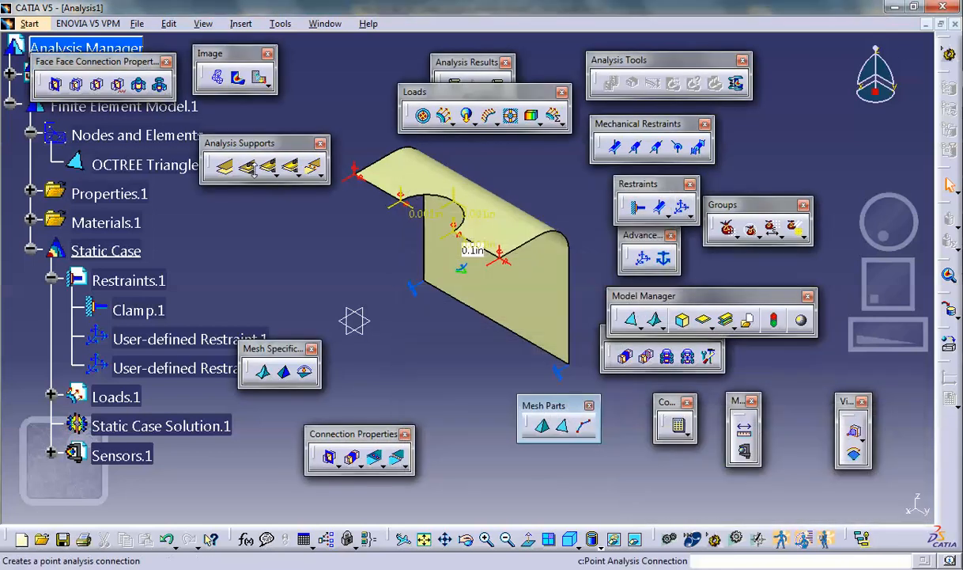
- Display the Von Mises stress image in the shading-with-material view style and examine the stress distribution around the shell
{"action": "left_click", "coordinate": [236, 78]}
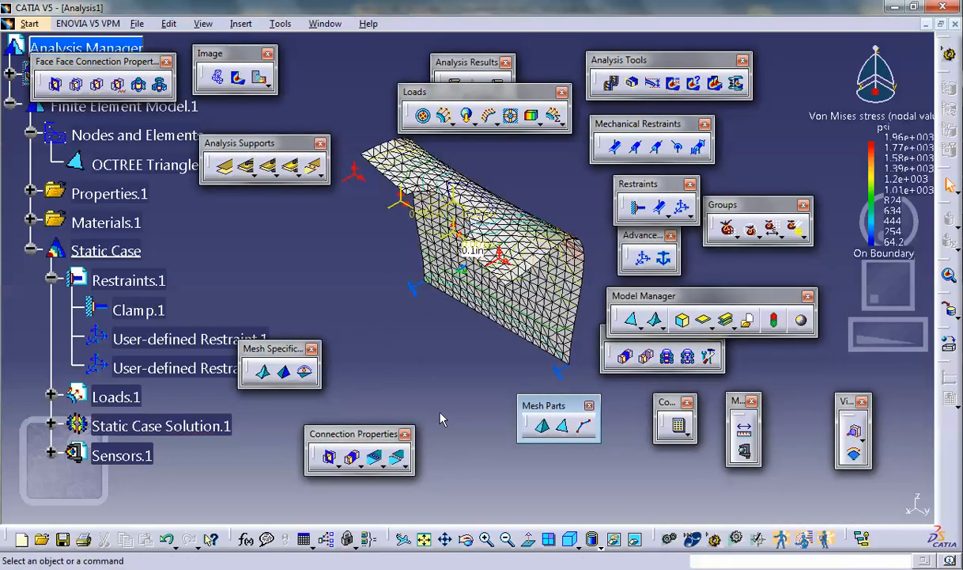
{"action": "left_click", "coordinate": [597, 541]}
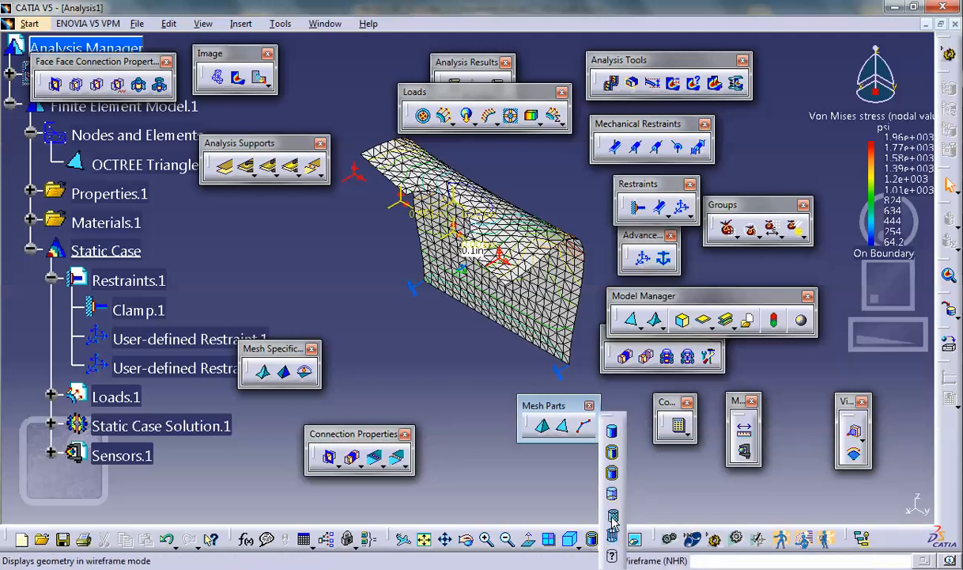
{"action": "left_click", "coordinate": [612, 534]}
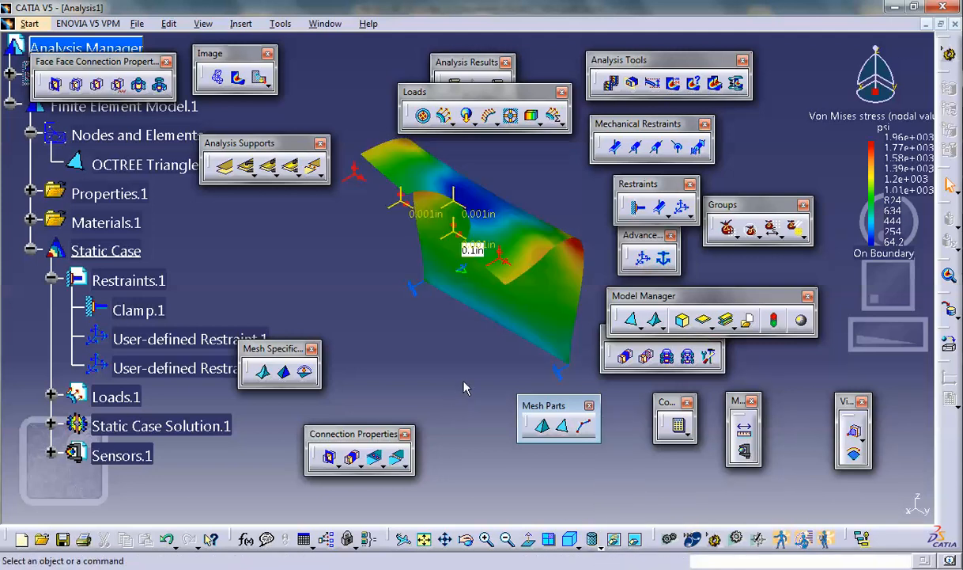
{"action": "mouse_move", "coordinate": [455, 398]}
{"action": "middle_mouse_down"}
{"action": "mouse_move", "coordinate": [333, 345]}
{"action": "mouse_move", "coordinate": [308, 302]}
{"action": "mouse_move", "coordinate": [359, 344]}
{"action": "mouse_move", "coordinate": [419, 372]}
{"action": "mouse_move", "coordinate": [408, 311]}
{"action": "middle_mouse_up"}
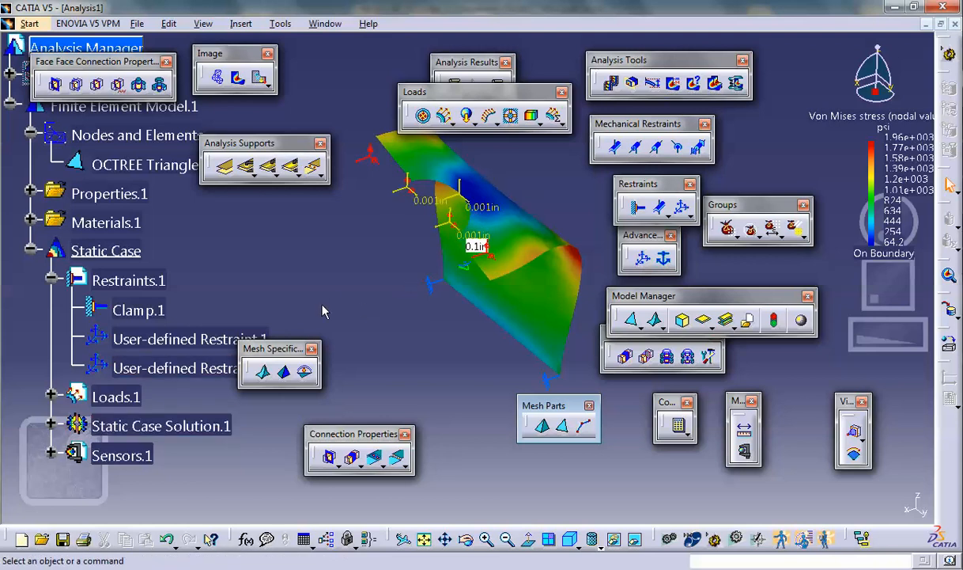
{"action": "middle_click_drag", "start_coordinate": [455, 315], "coordinate": [574, 238]}
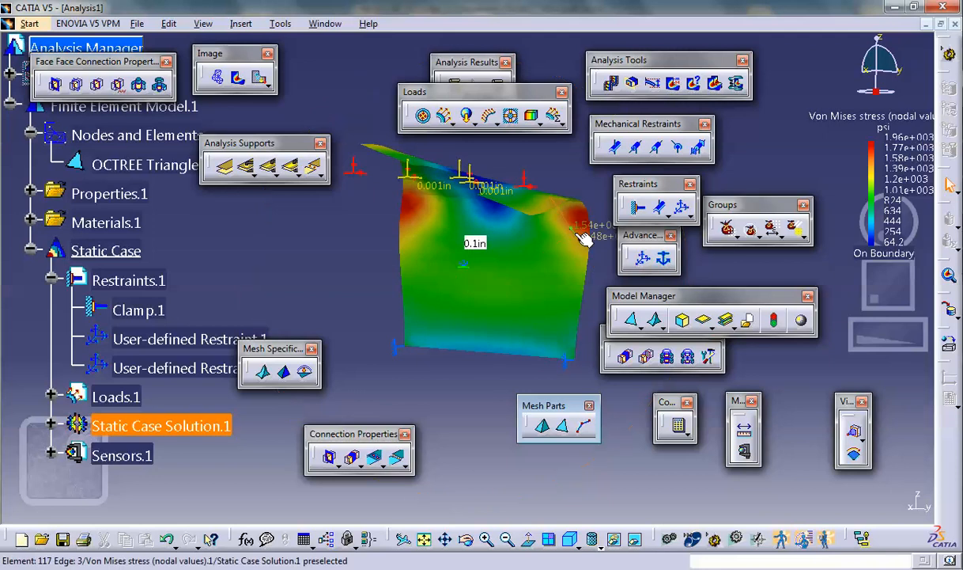